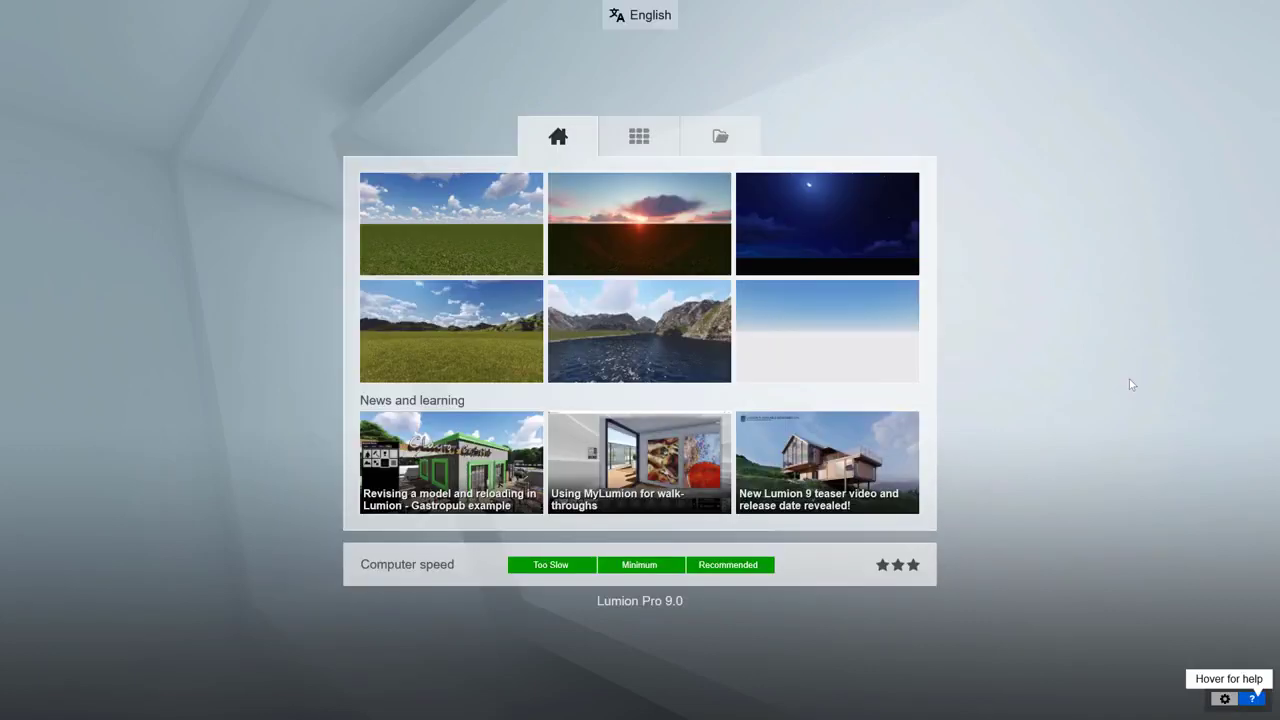
Step: Browse the start page: the Lumion 9 teaser post, example projects, load options and languages, keeping English
click(854, 463)
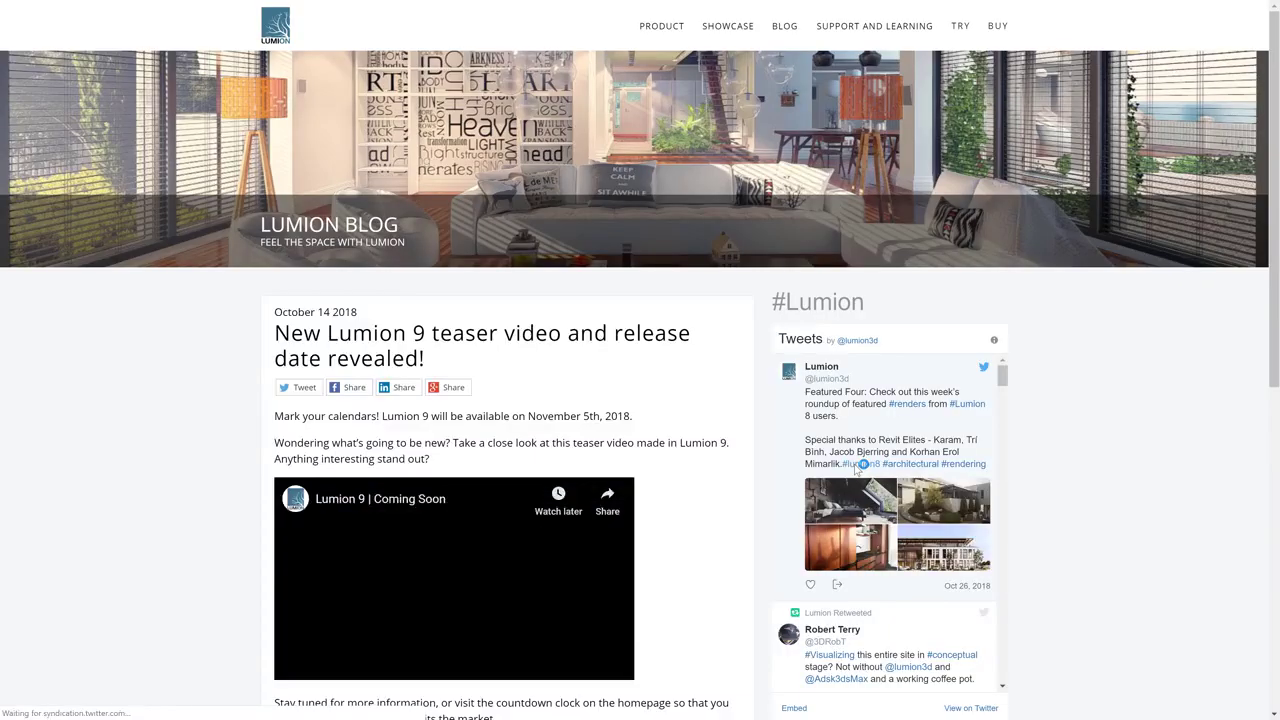
scroll(1117, 437, down, 3)
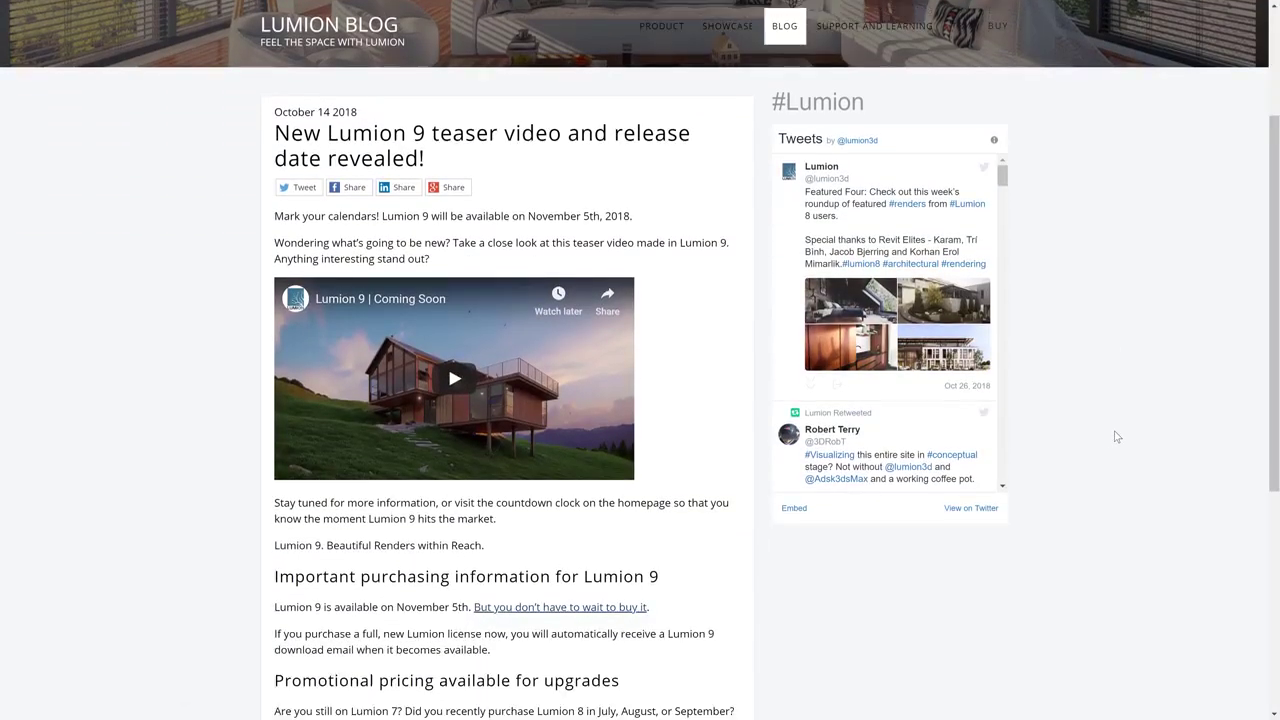
scroll(1117, 437, down, 2)
scroll(1117, 437, down, 3)
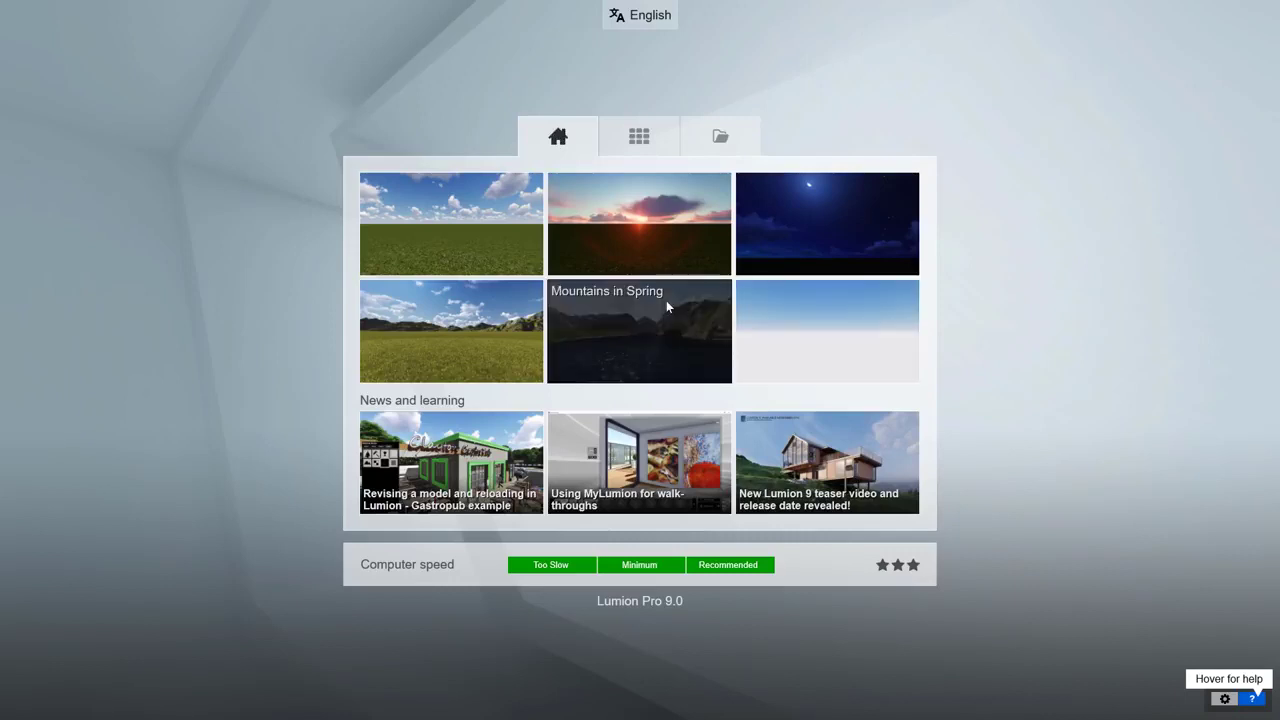
click(639, 136)
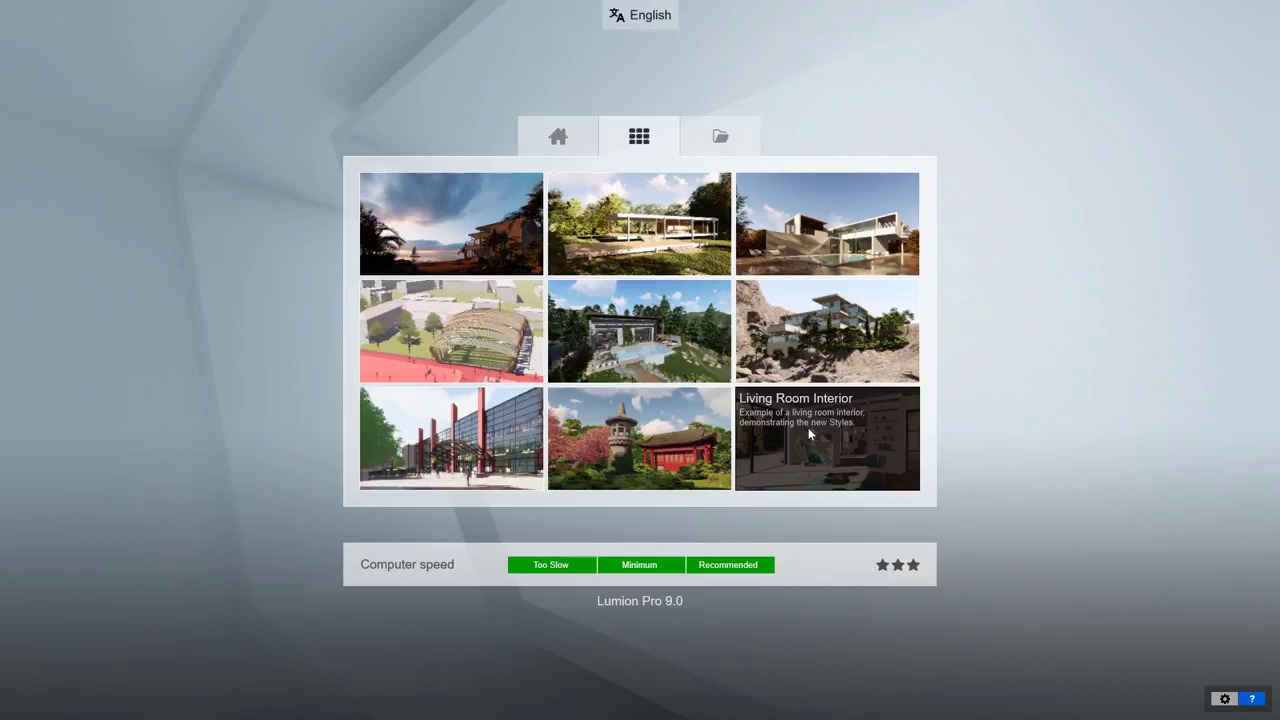
click(744, 142)
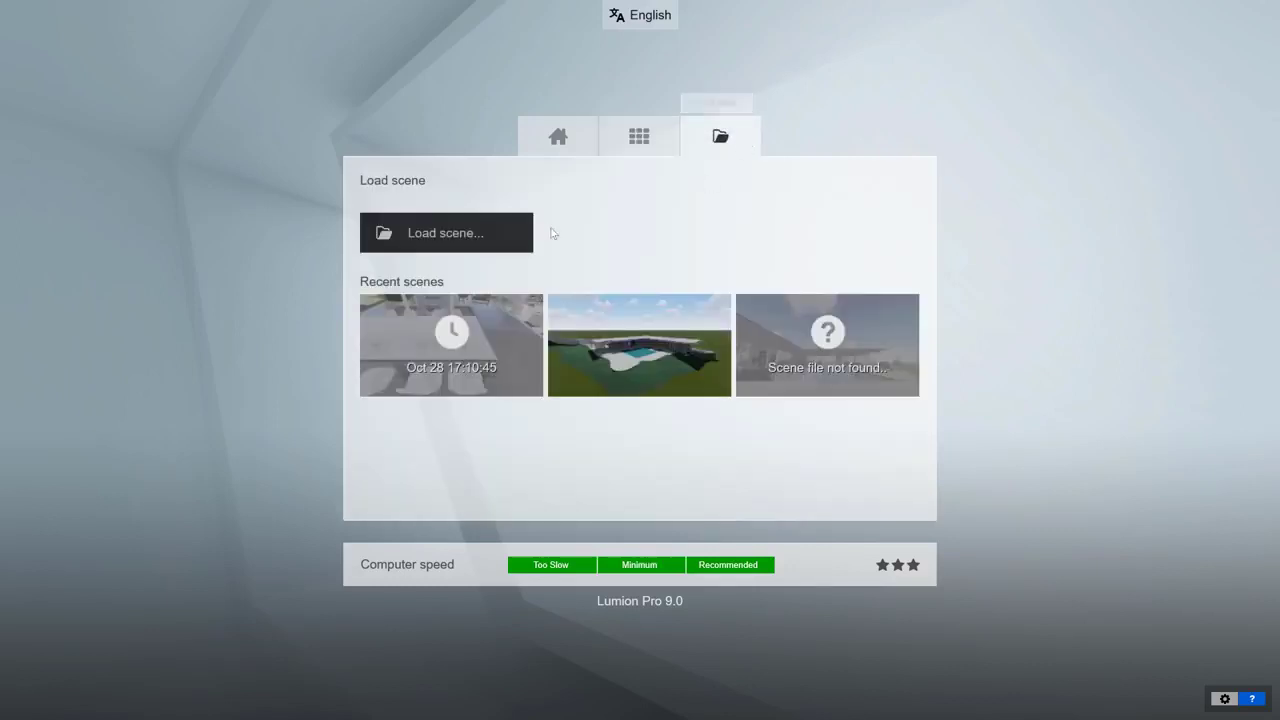
click(641, 16)
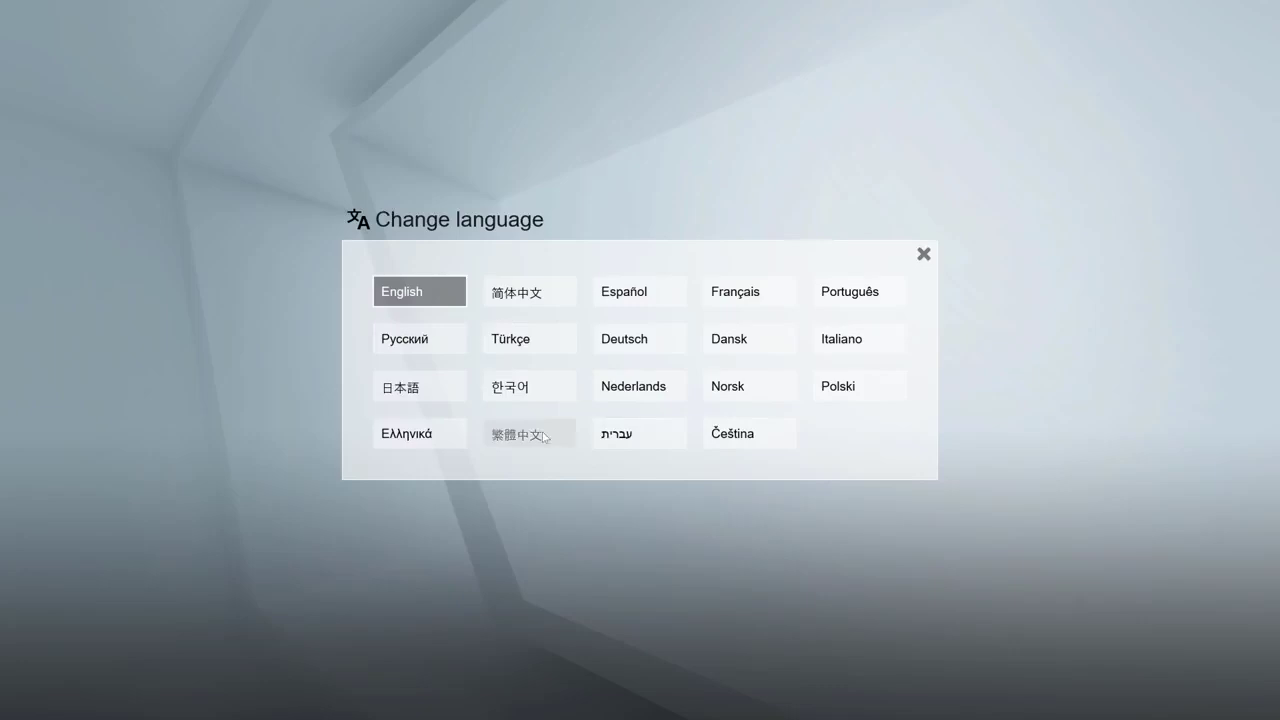
click(560, 137)
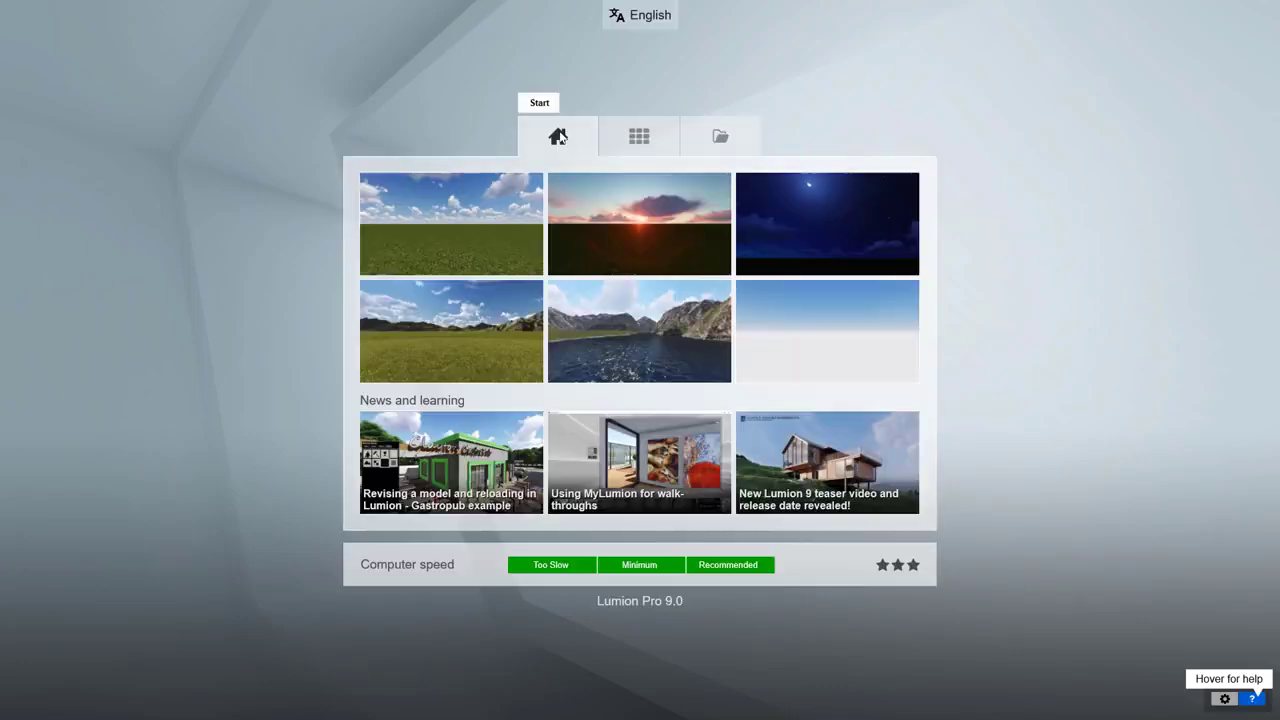
Step: Start a new scene from the Plain preset and enter Build mode on the empty field
click(480, 241)
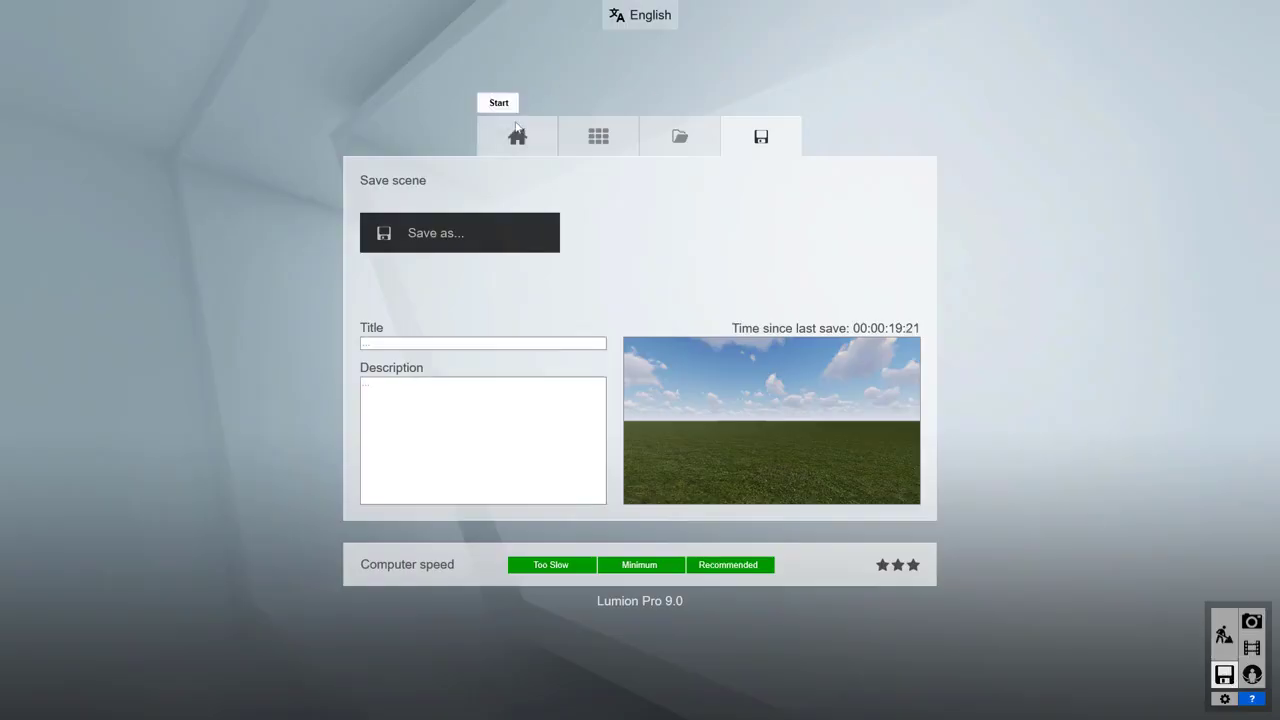
click(515, 137)
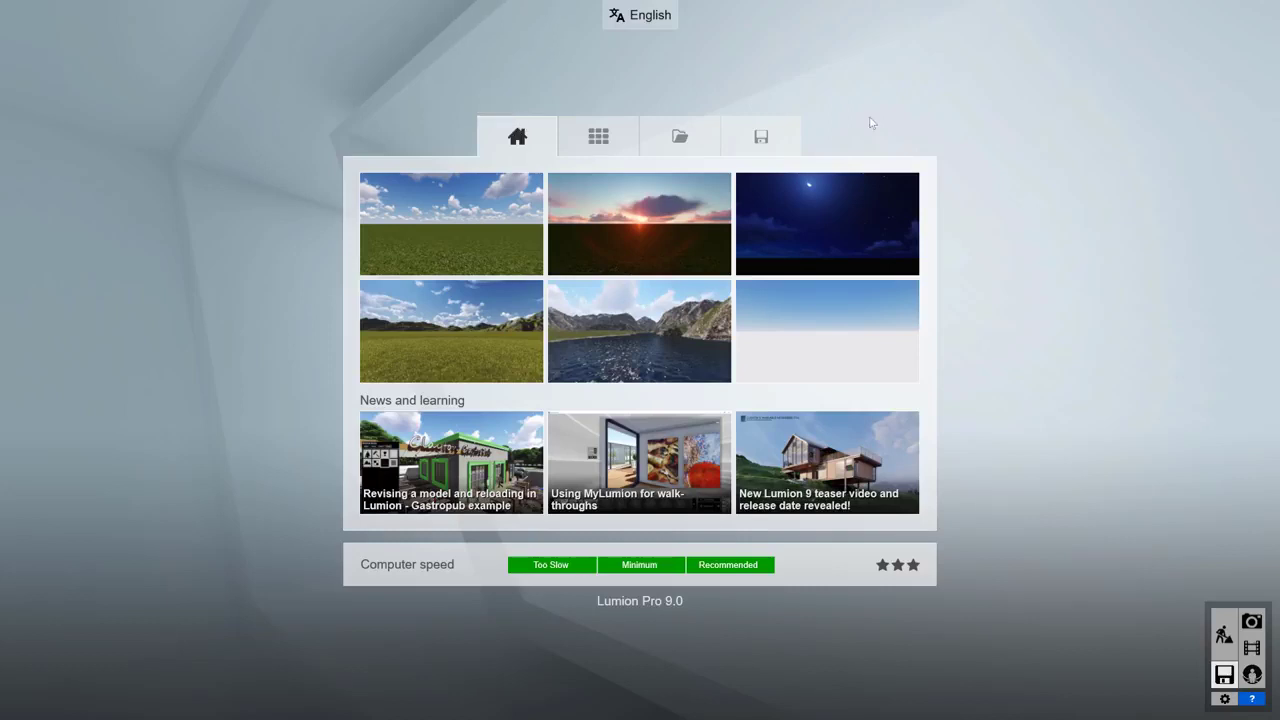
click(1225, 636)
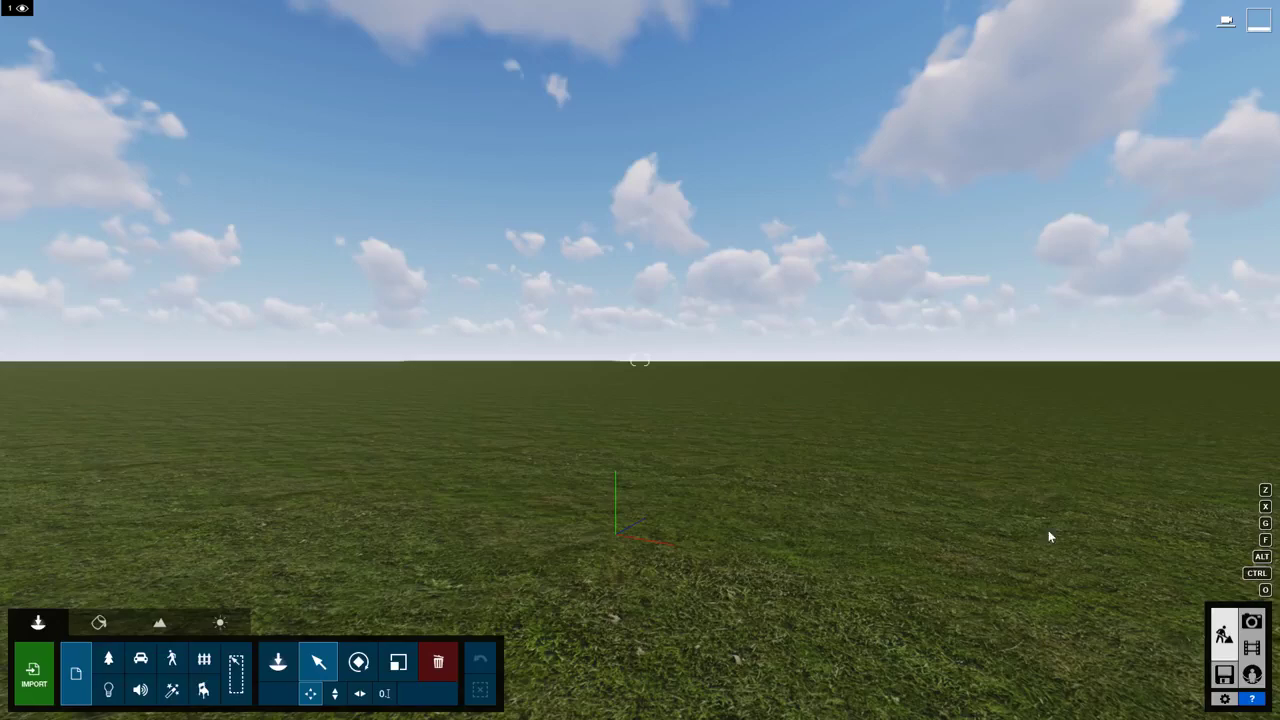
Step: Try and revert high-quality terrain, trees and 100% resolution in Settings, then show the editor help
click(1224, 698)
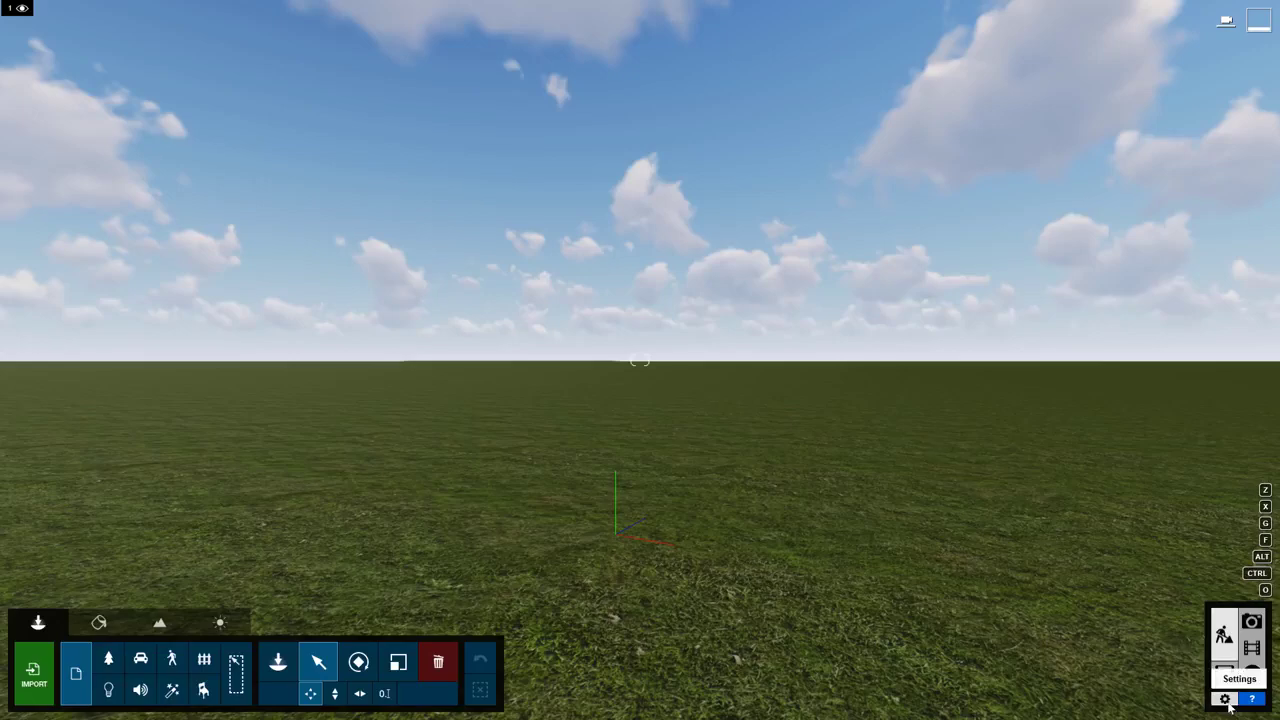
click(347, 184)
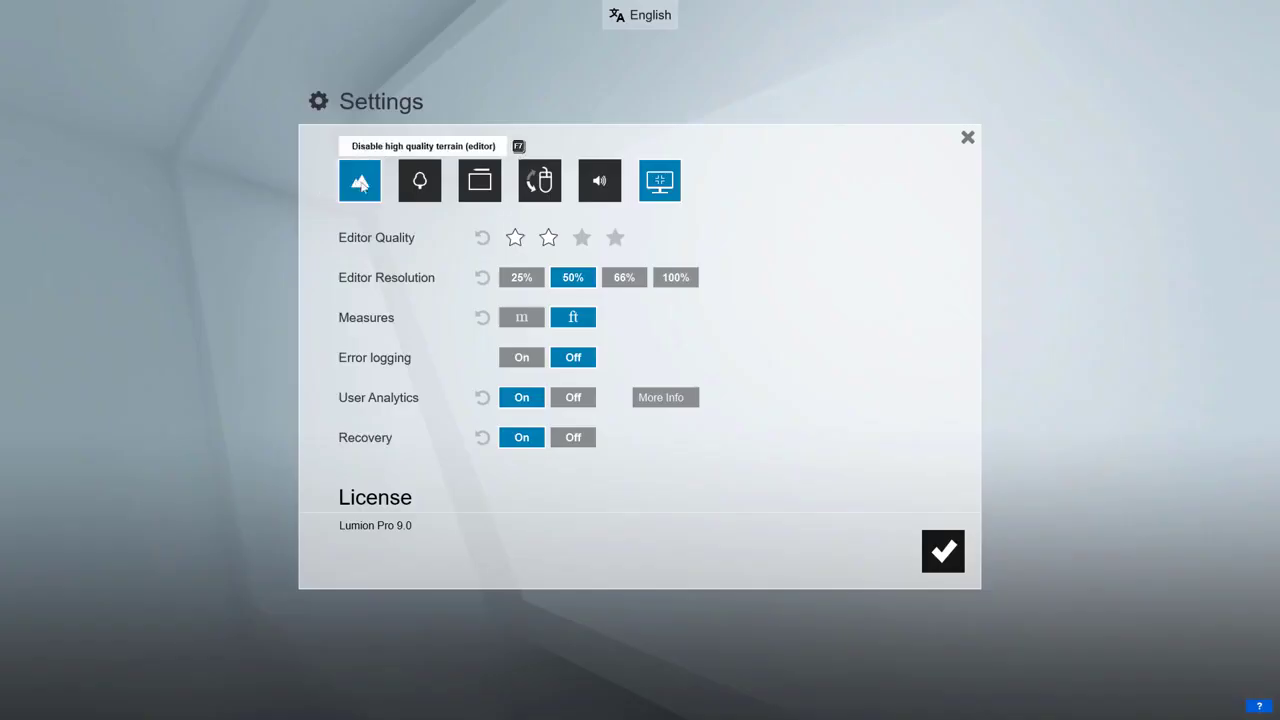
click(421, 190)
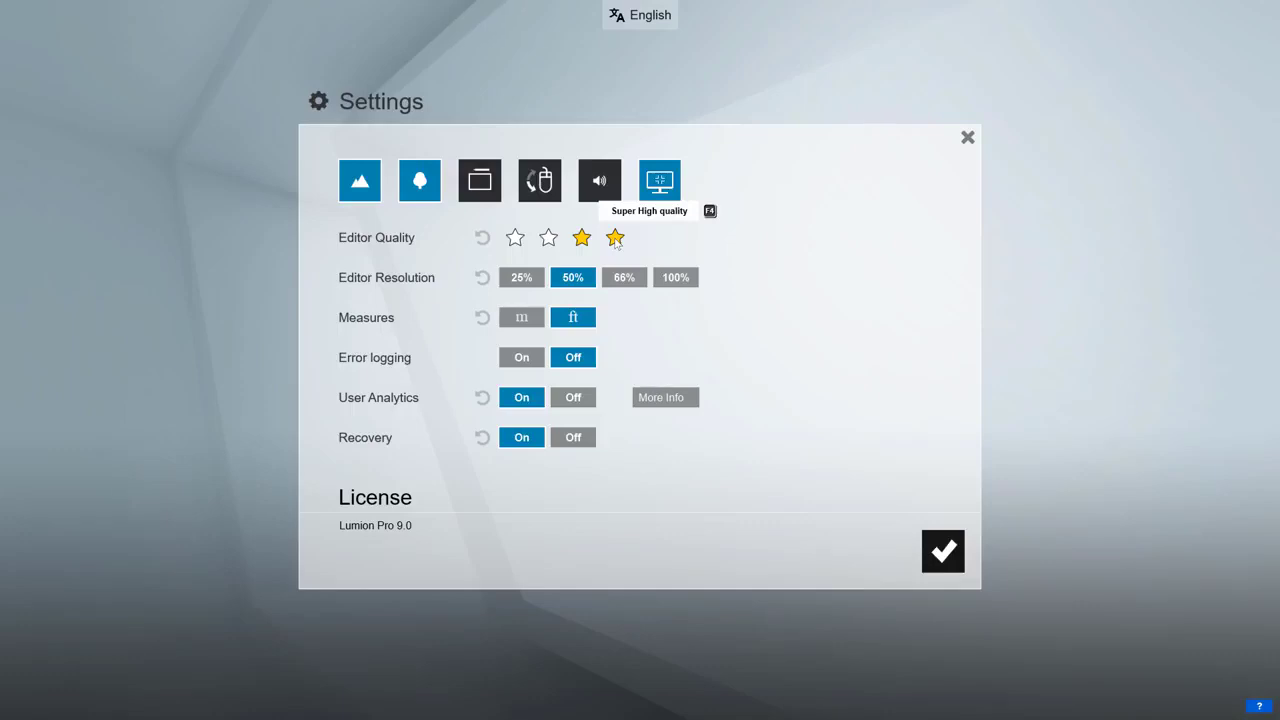
click(676, 277)
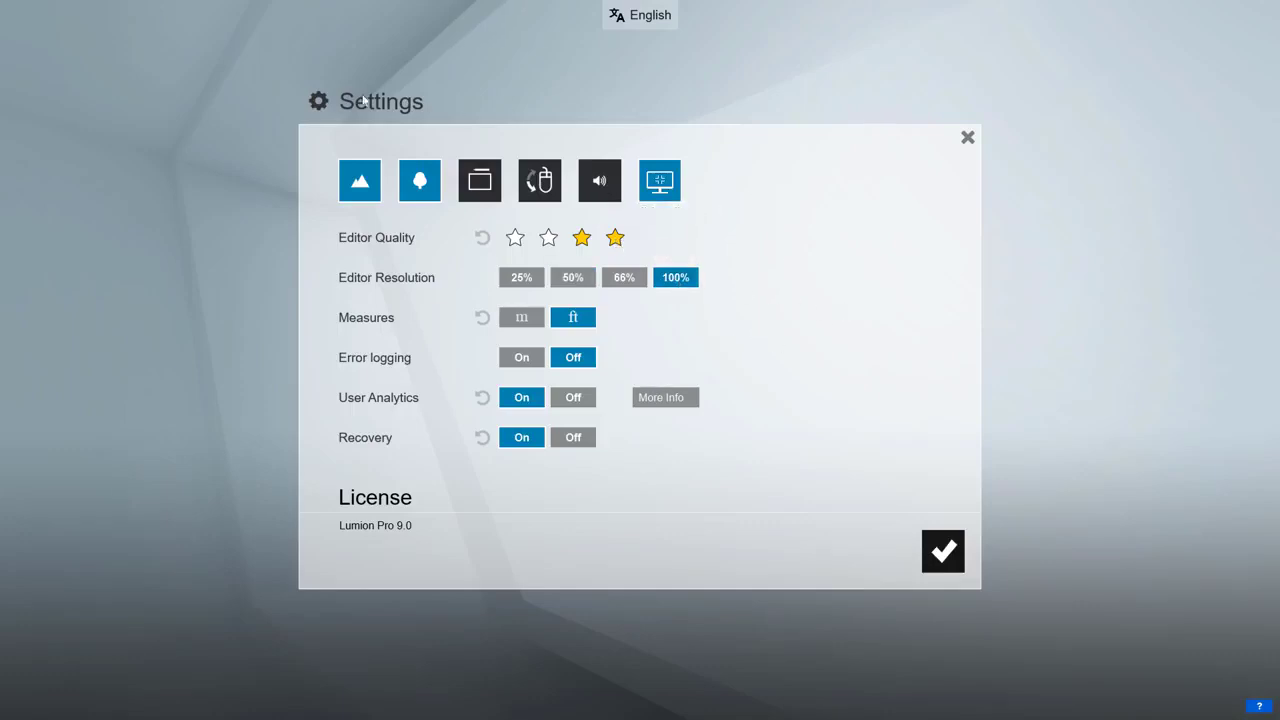
click(356, 180)
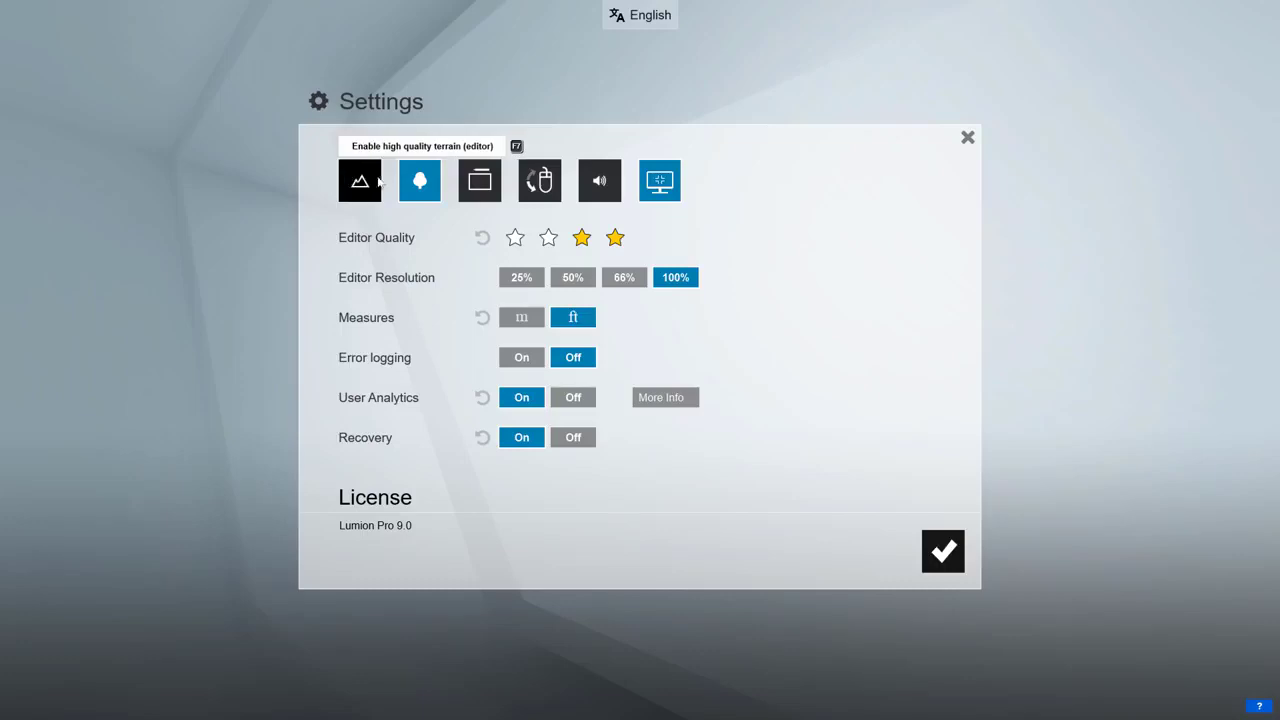
click(418, 180)
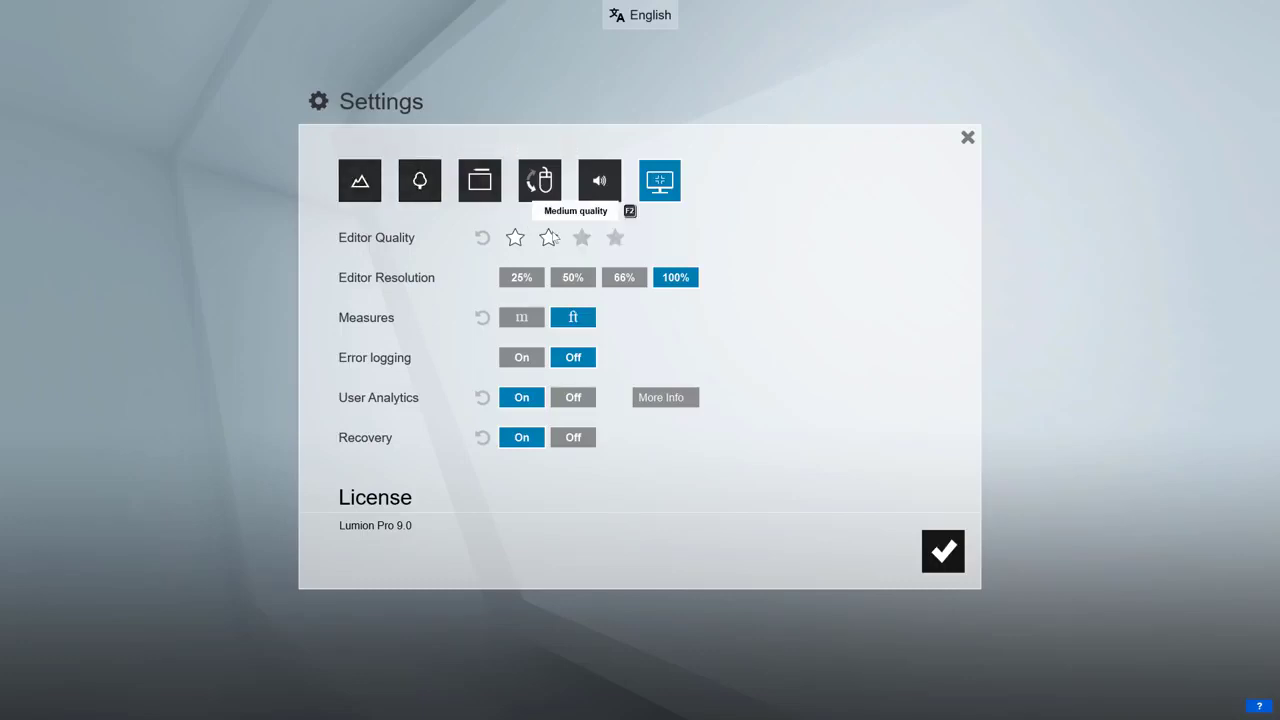
click(578, 276)
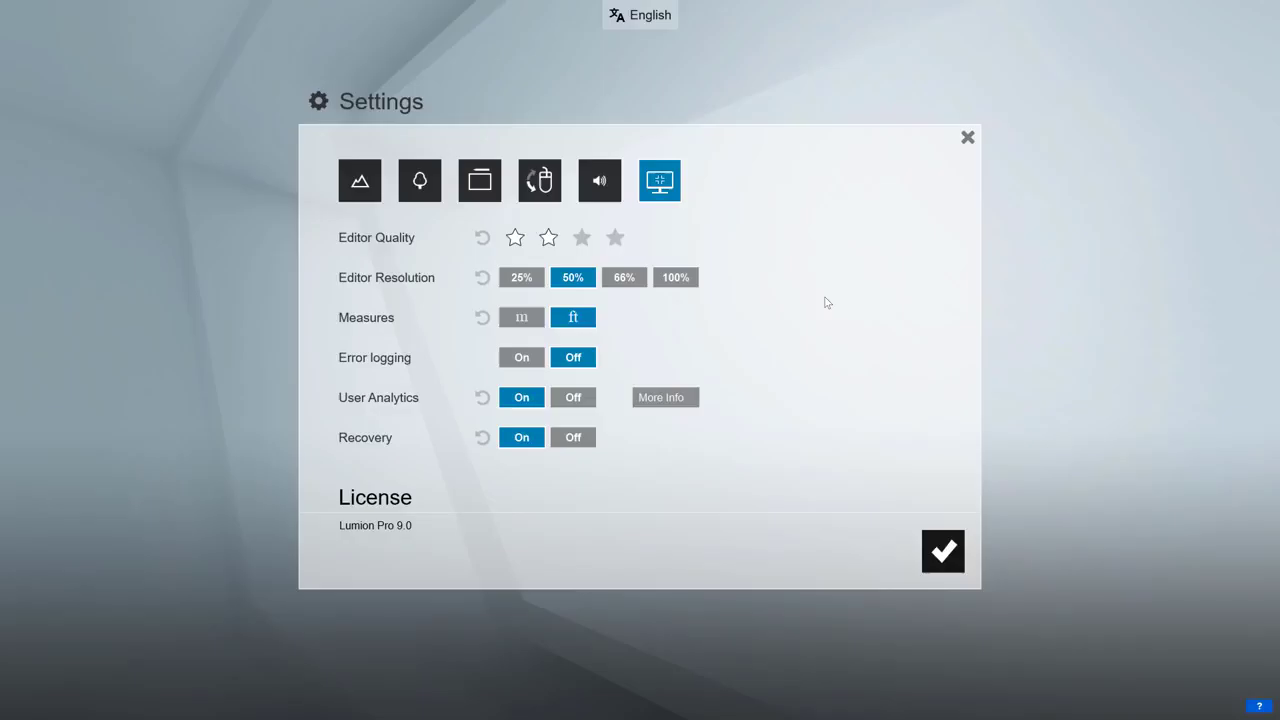
click(943, 551)
click(1254, 703)
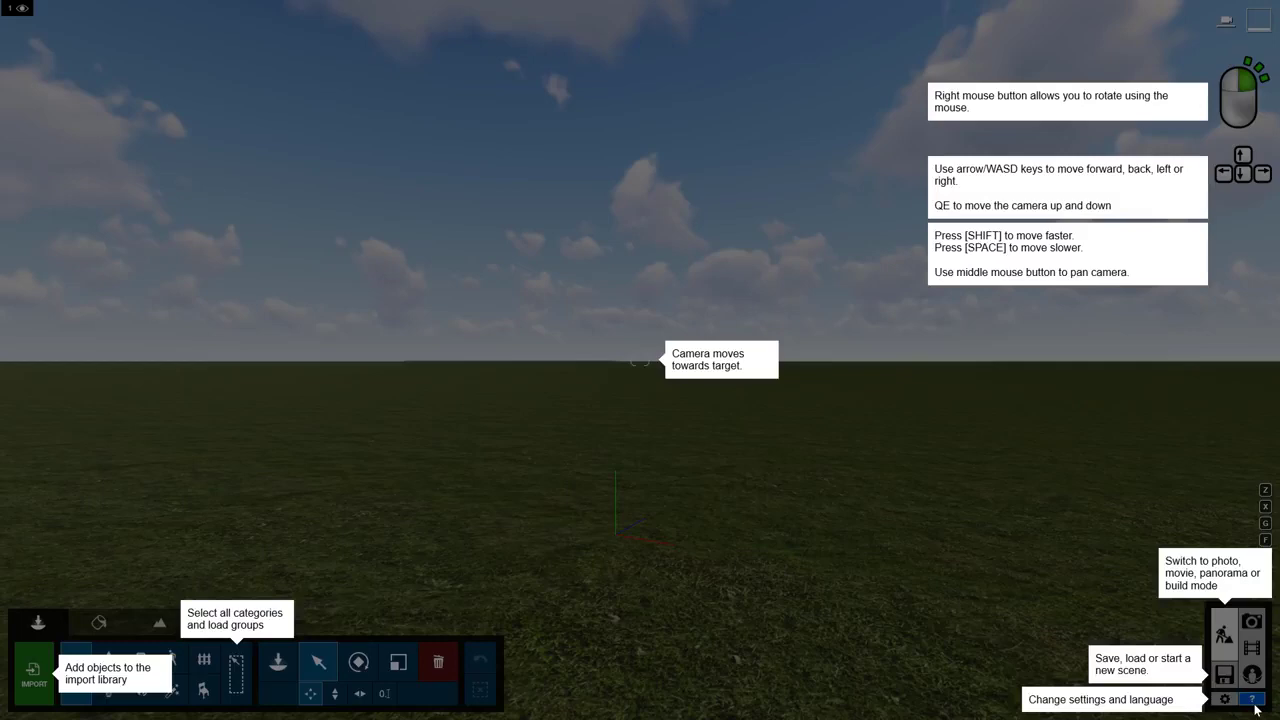
Step: Close the help overlay, glance at the Landscape and Materials modes, and return to Objects placement
click(1254, 700)
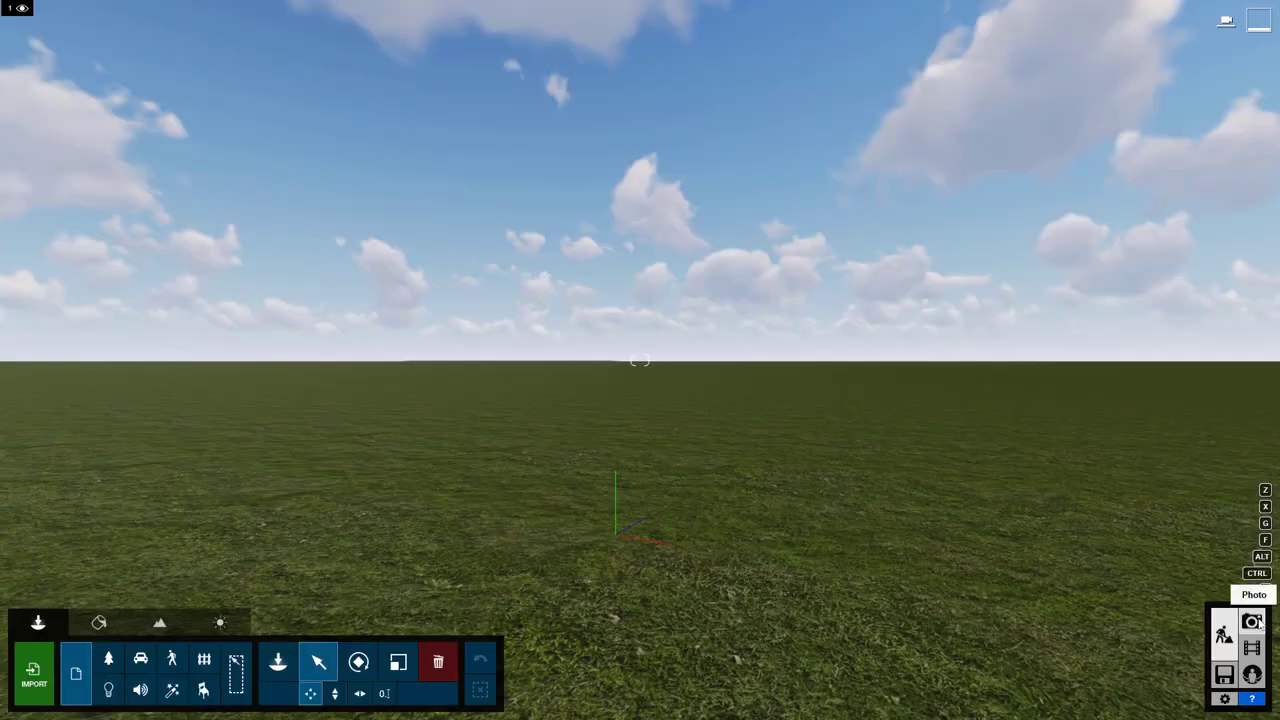
click(1251, 621)
click(1257, 701)
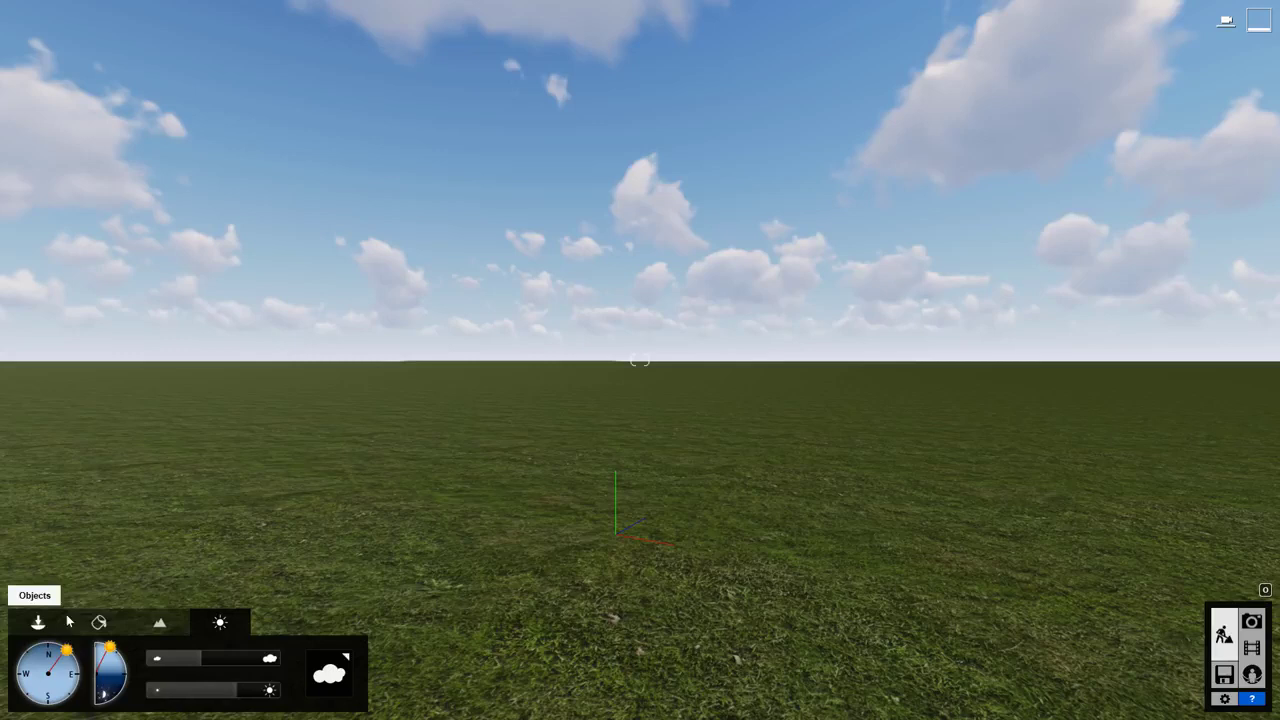
click(159, 622)
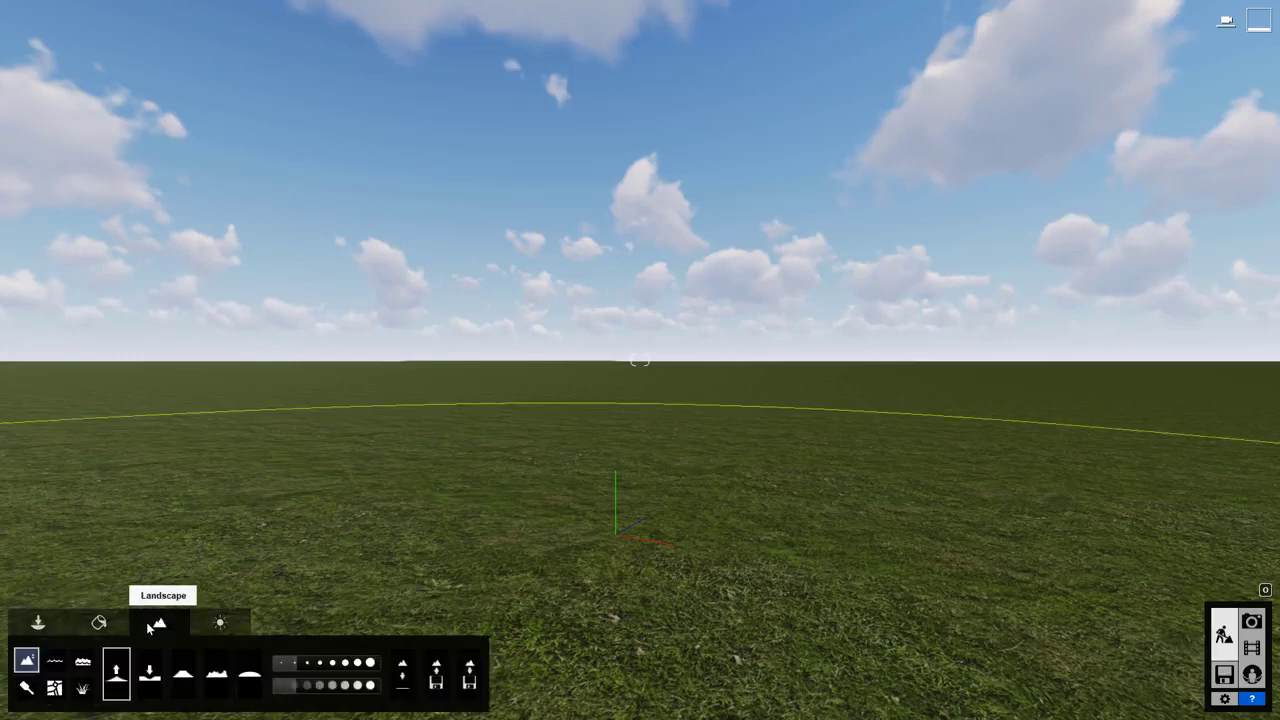
click(99, 624)
click(50, 624)
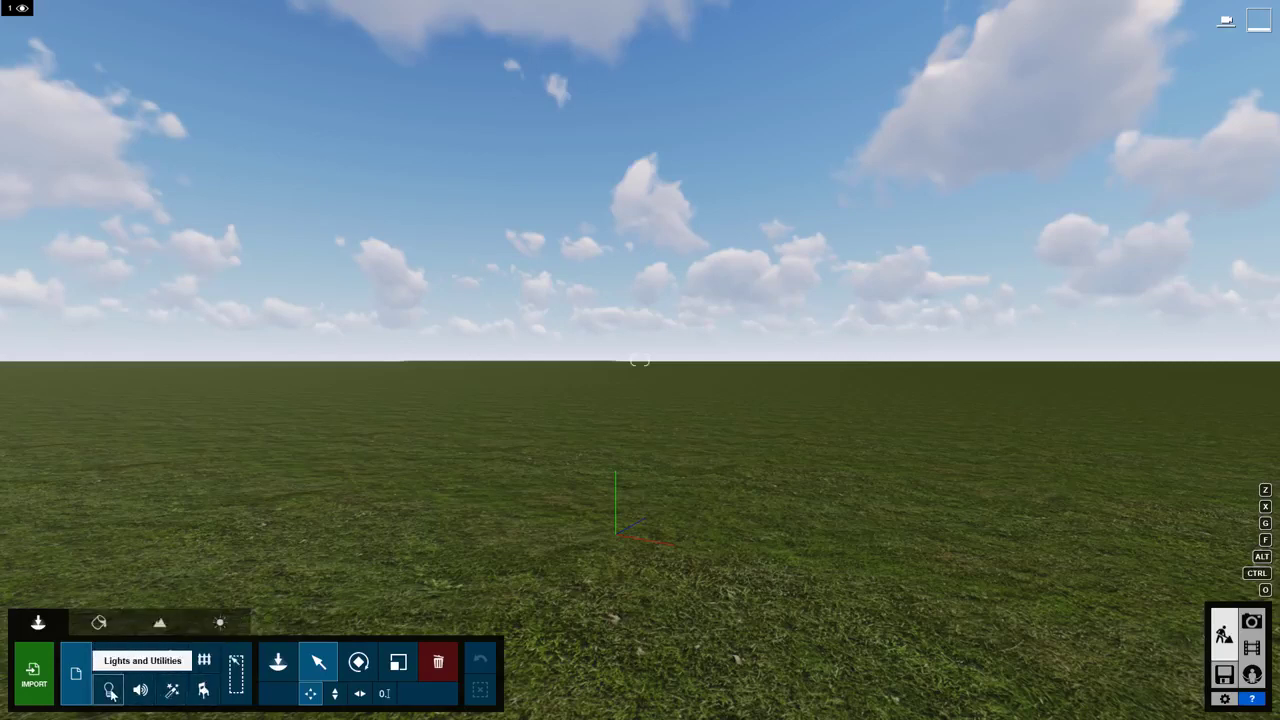
Step: Import BD_Stahl House.skp through Import New Model and place it on the grass field
click(34, 676)
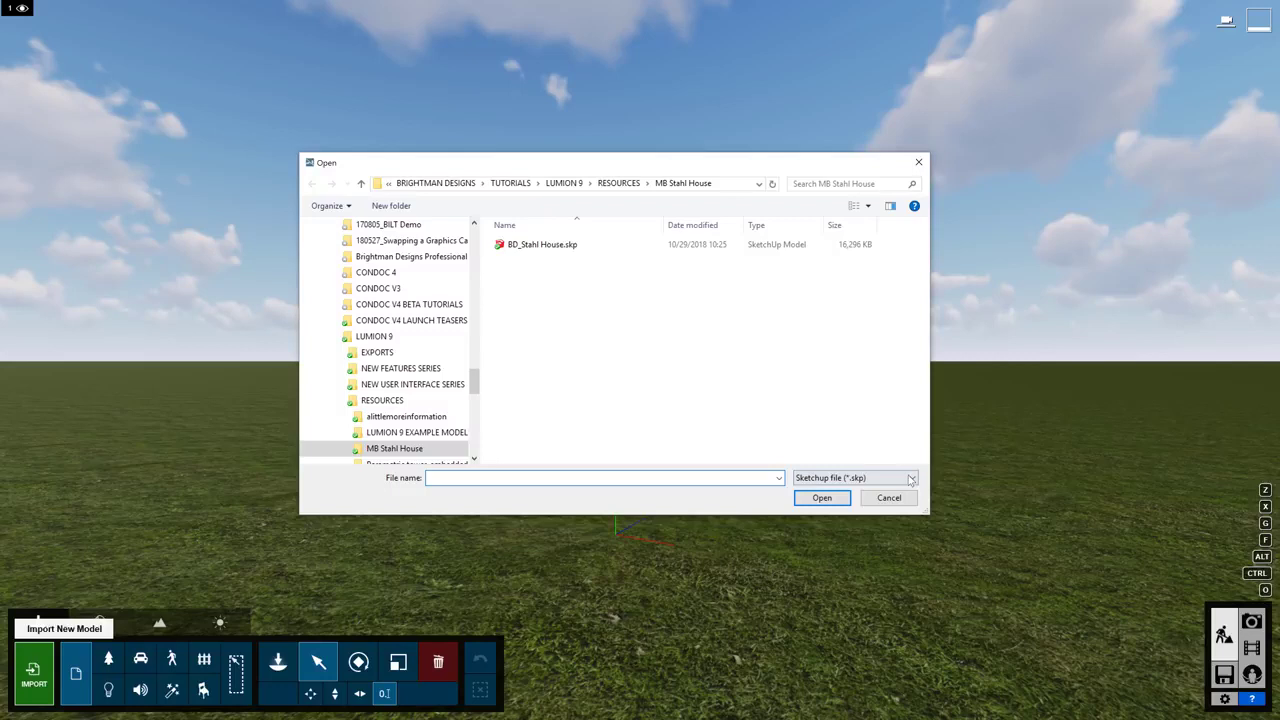
click(913, 479)
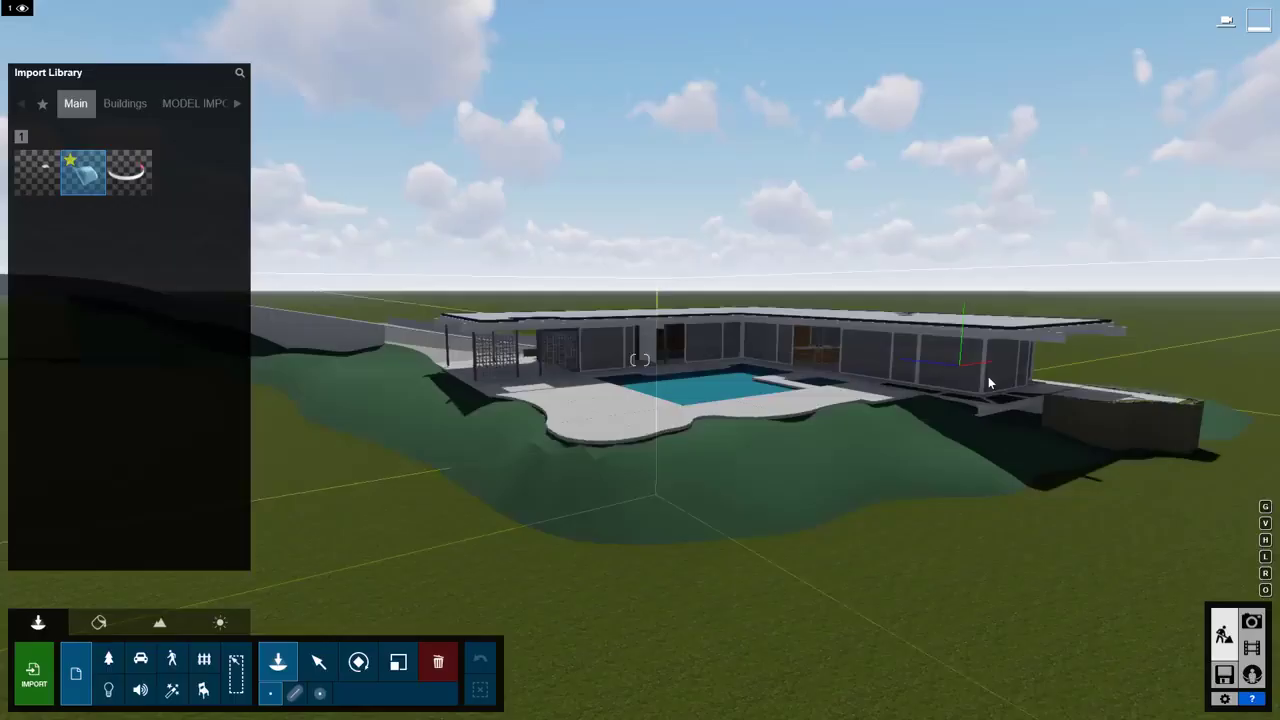
scroll(980, 377, up, 3)
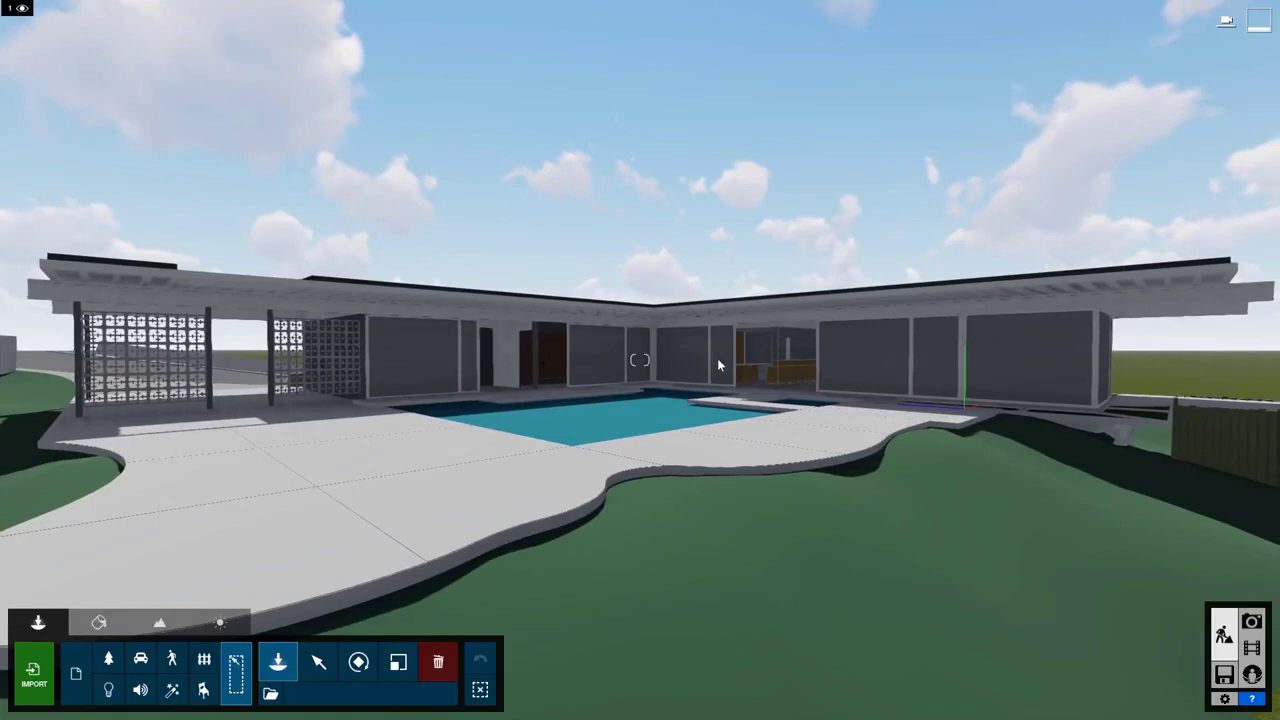
key(w)
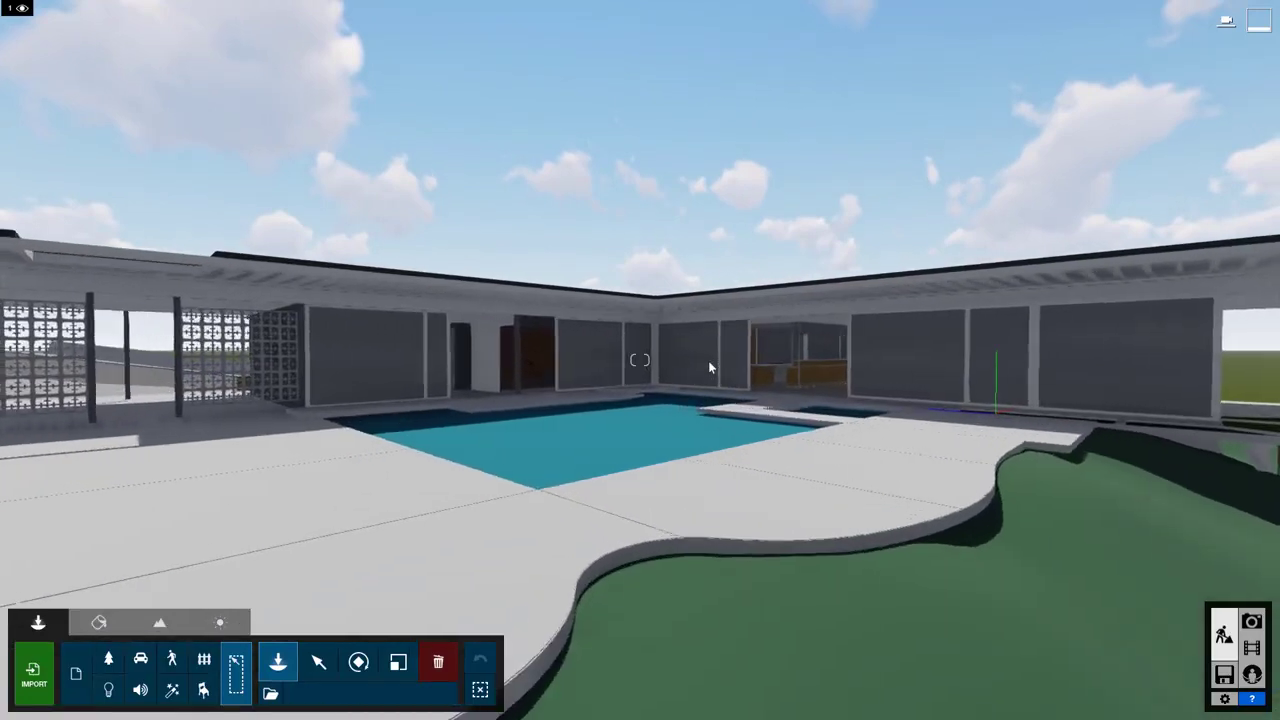
key(s)
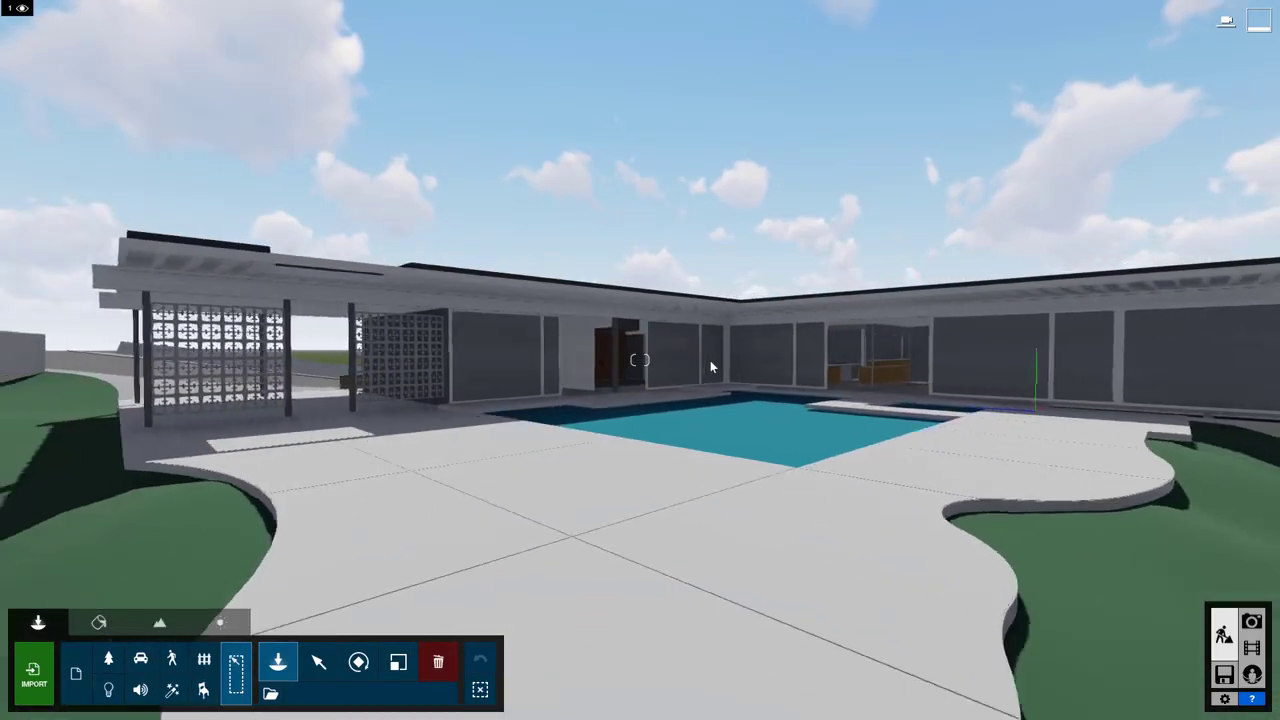
key(s)
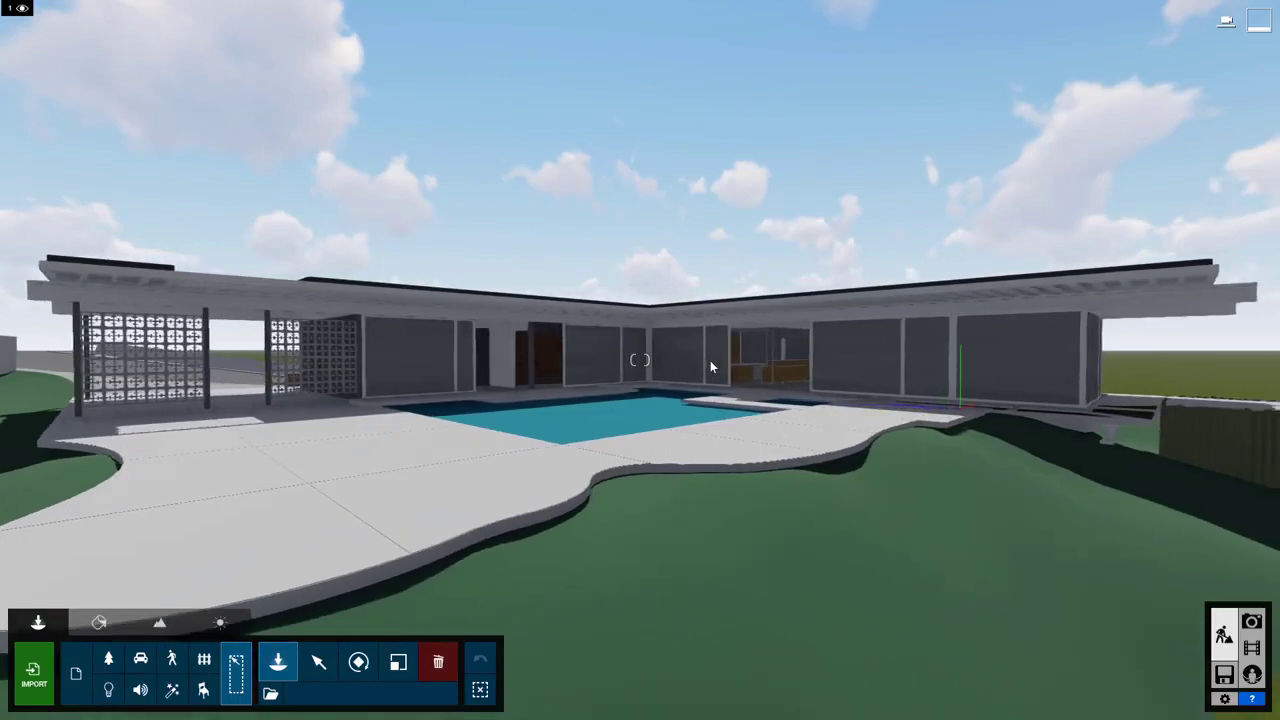
key(q)
key(q)
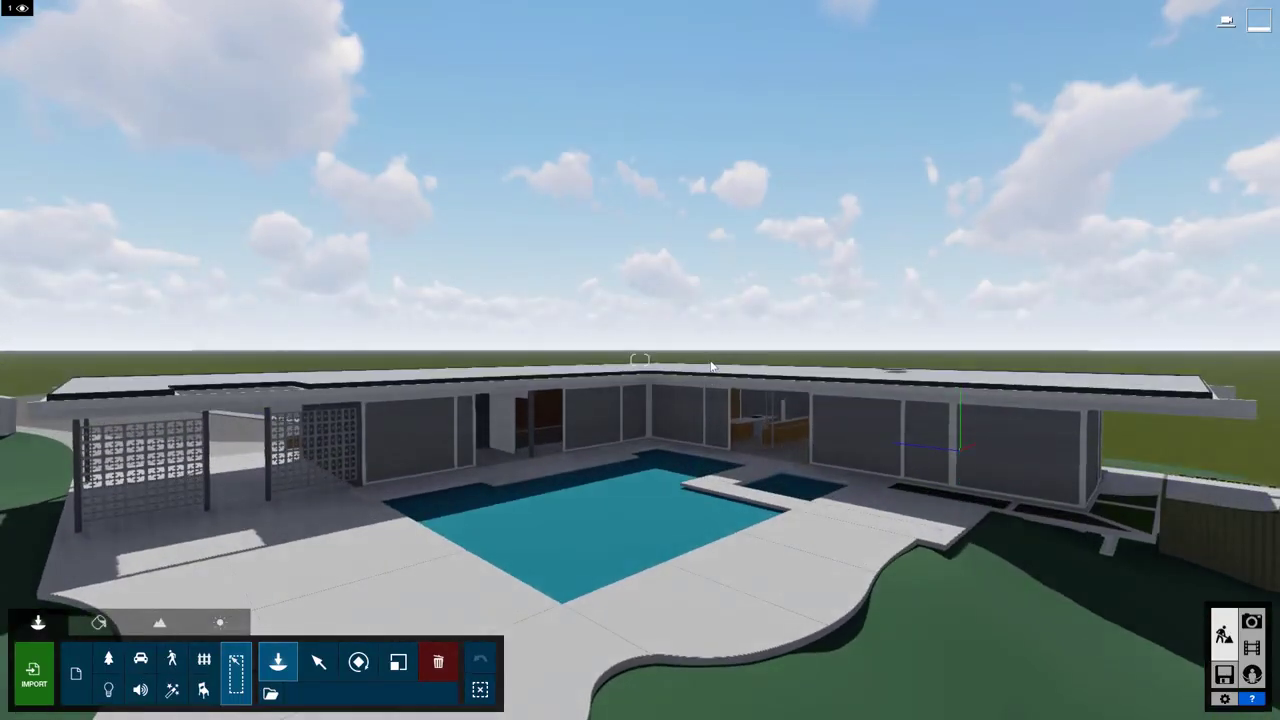
key(e)
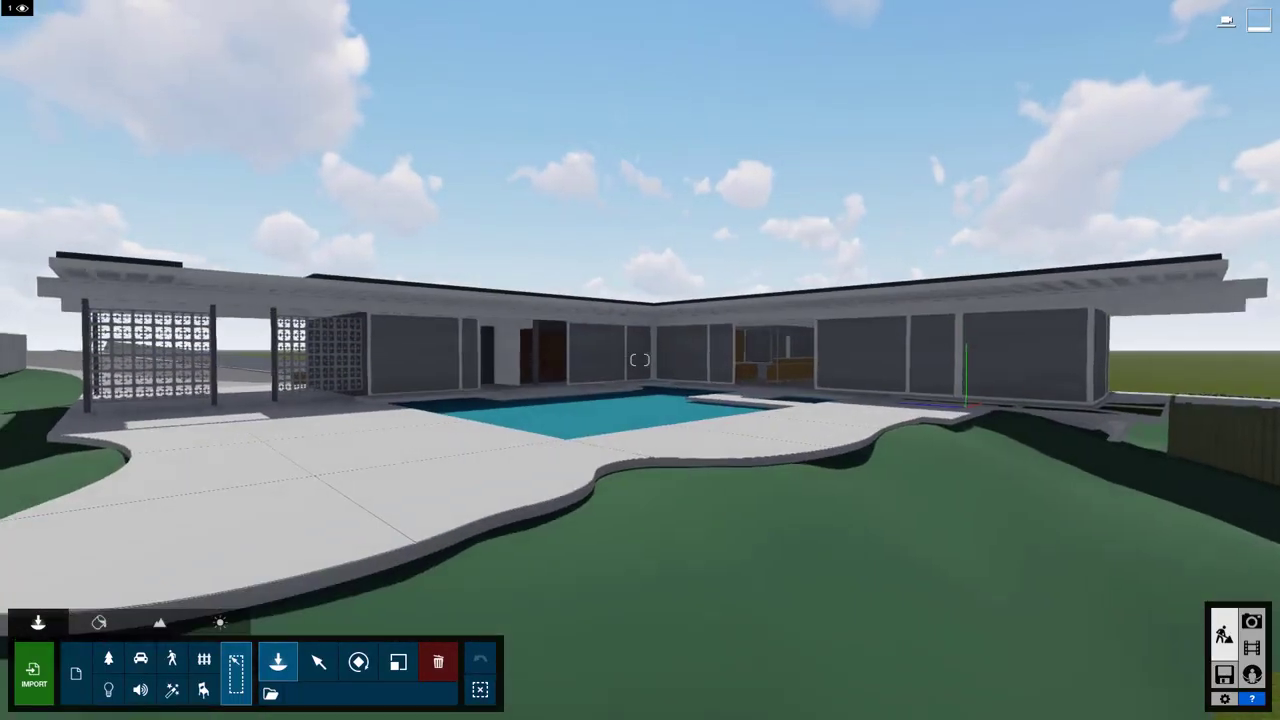
key(s)
key(w)
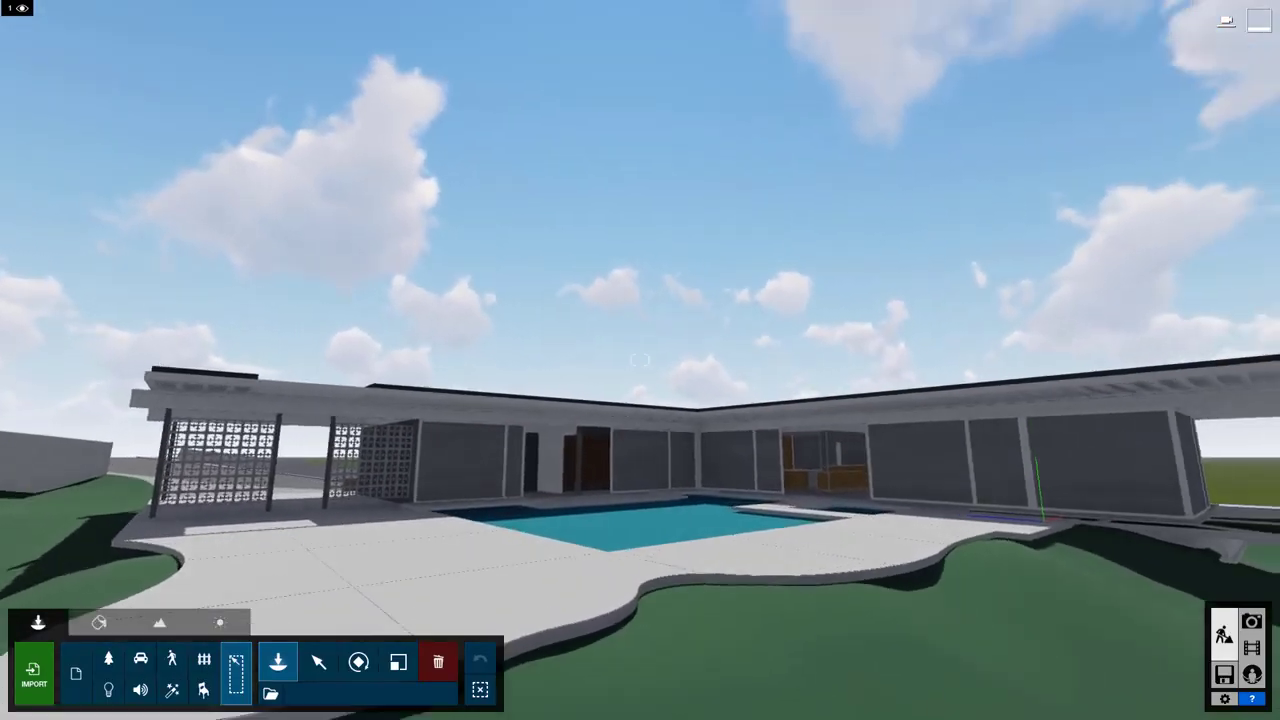
right_drag(612, 428, 612, 428)
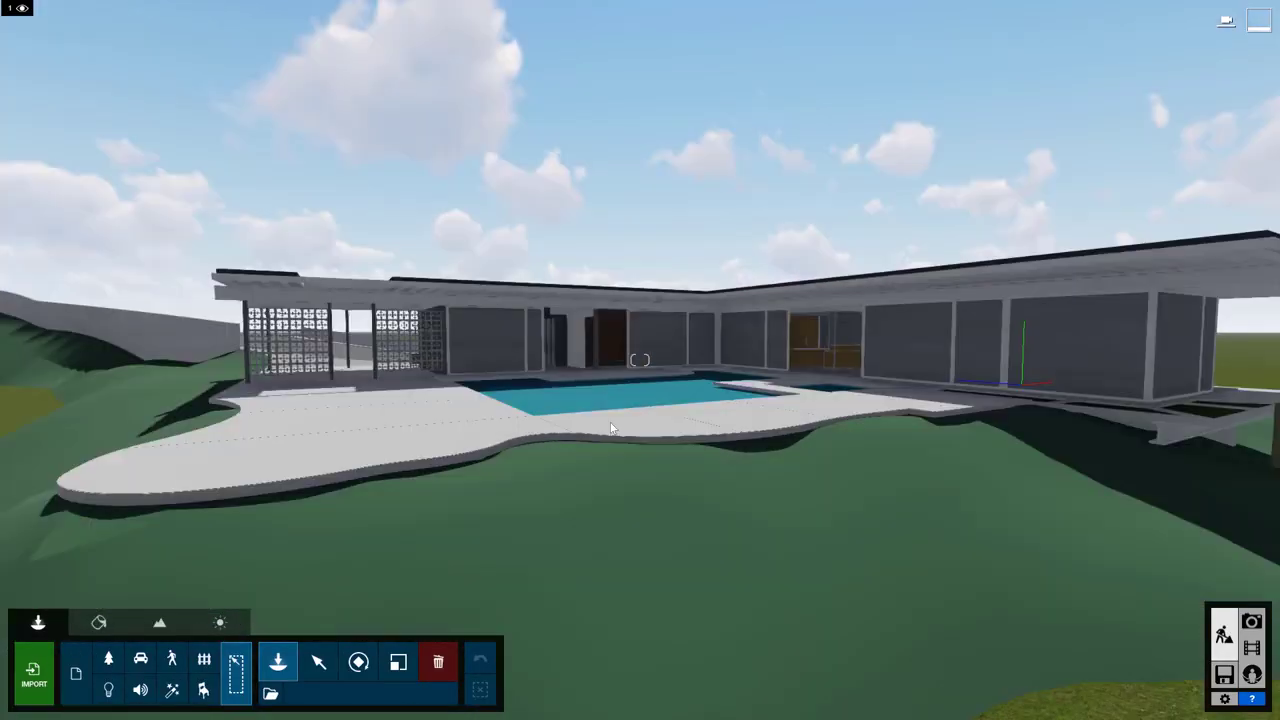
key(w)
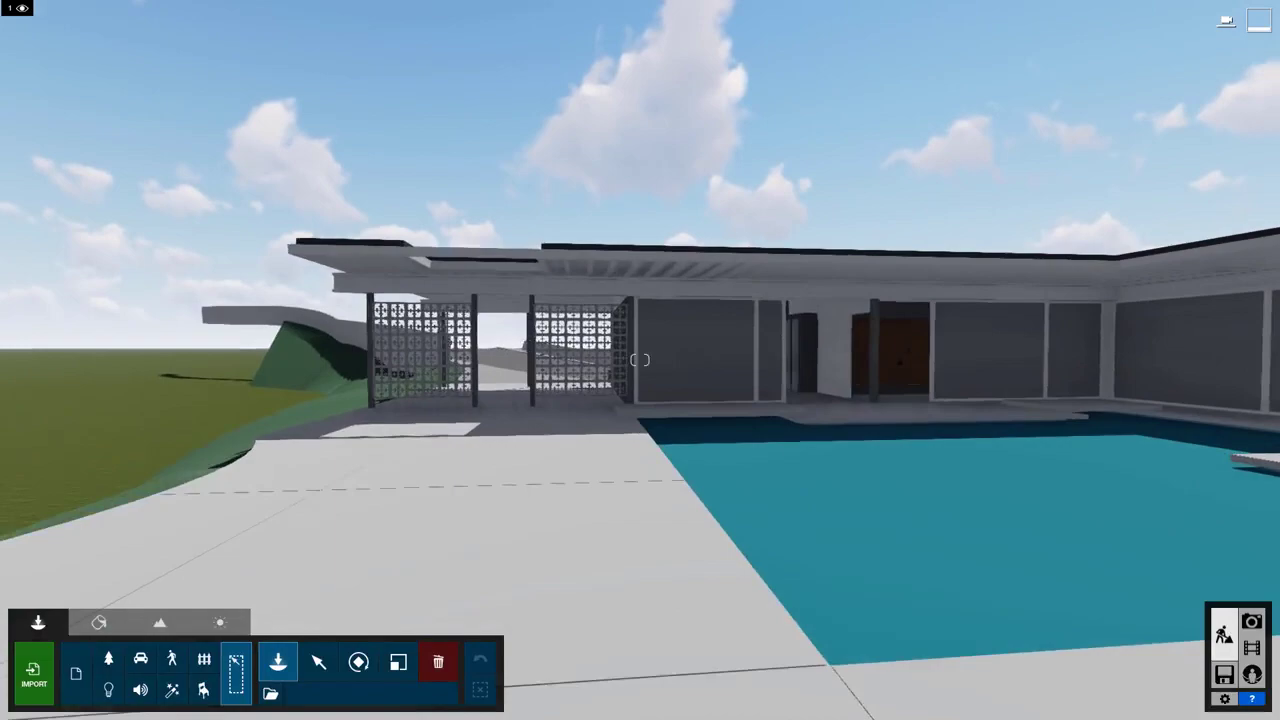
key(w)
right_drag(640, 360, 640, 360)
key(w)
key(w)
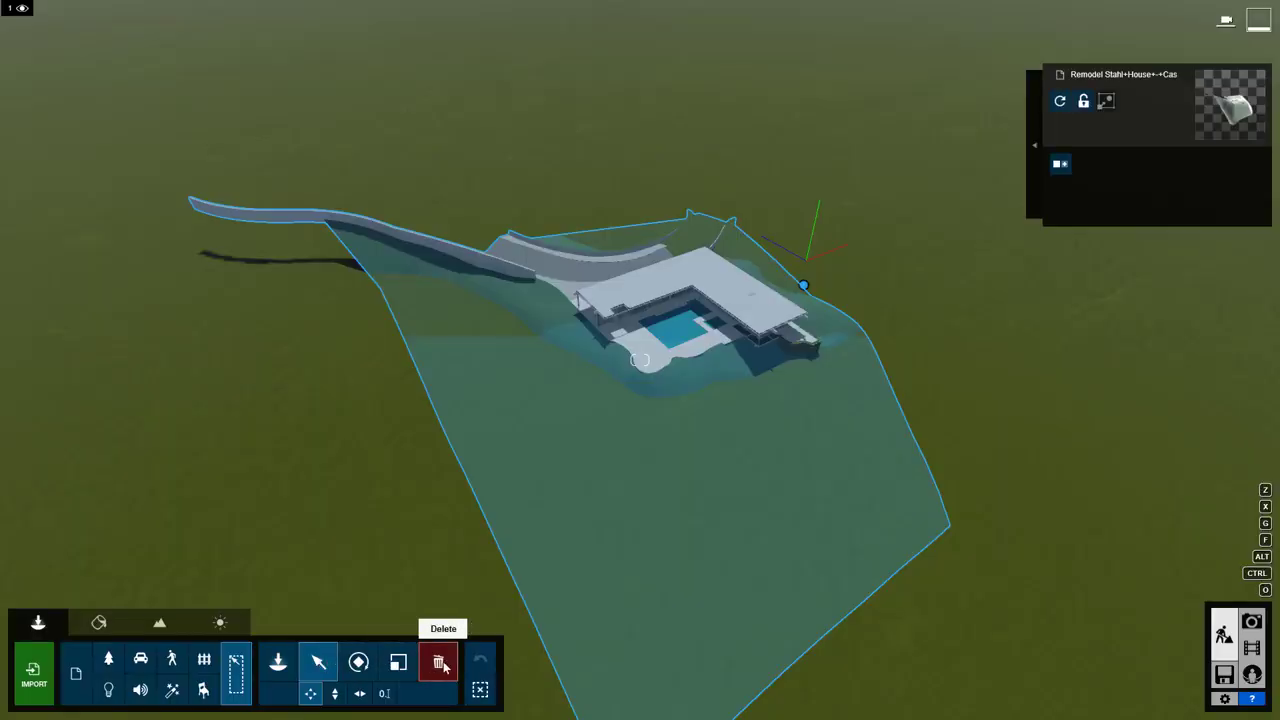
Step: Type in the house position X 0, Y 125, Z 0, fly closer, and switch to Materials
click(395, 698)
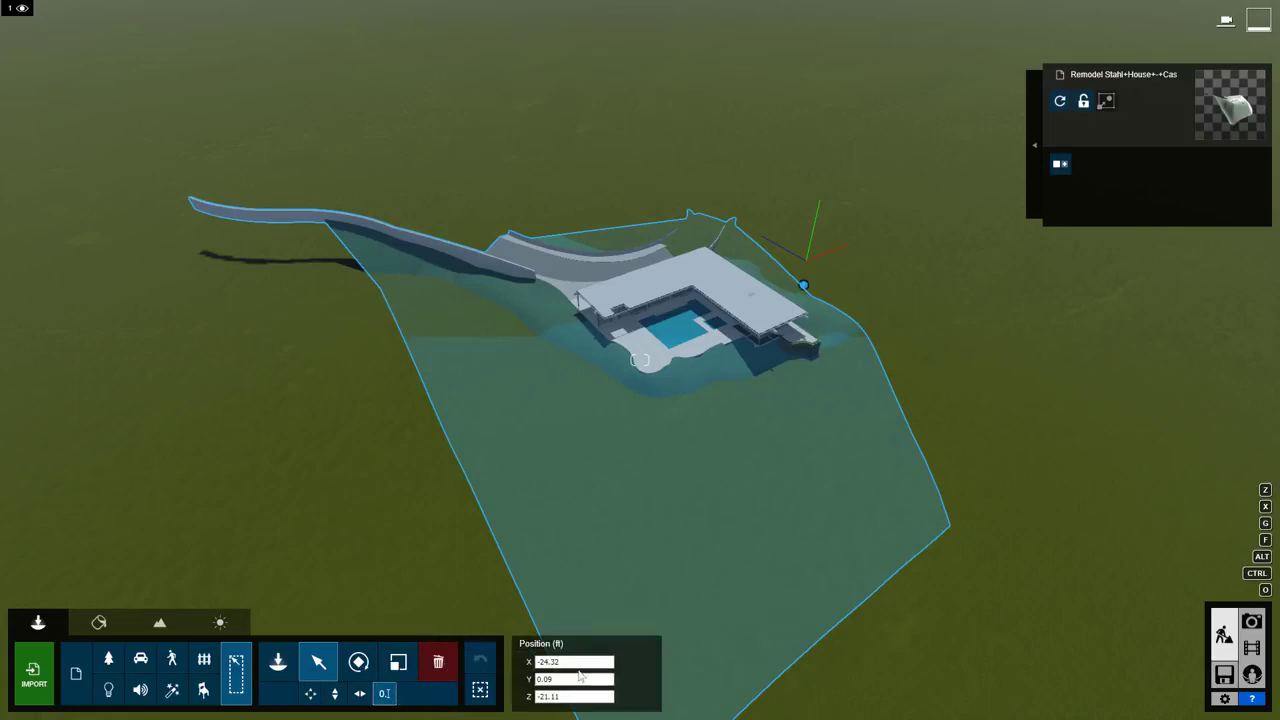
text(0)
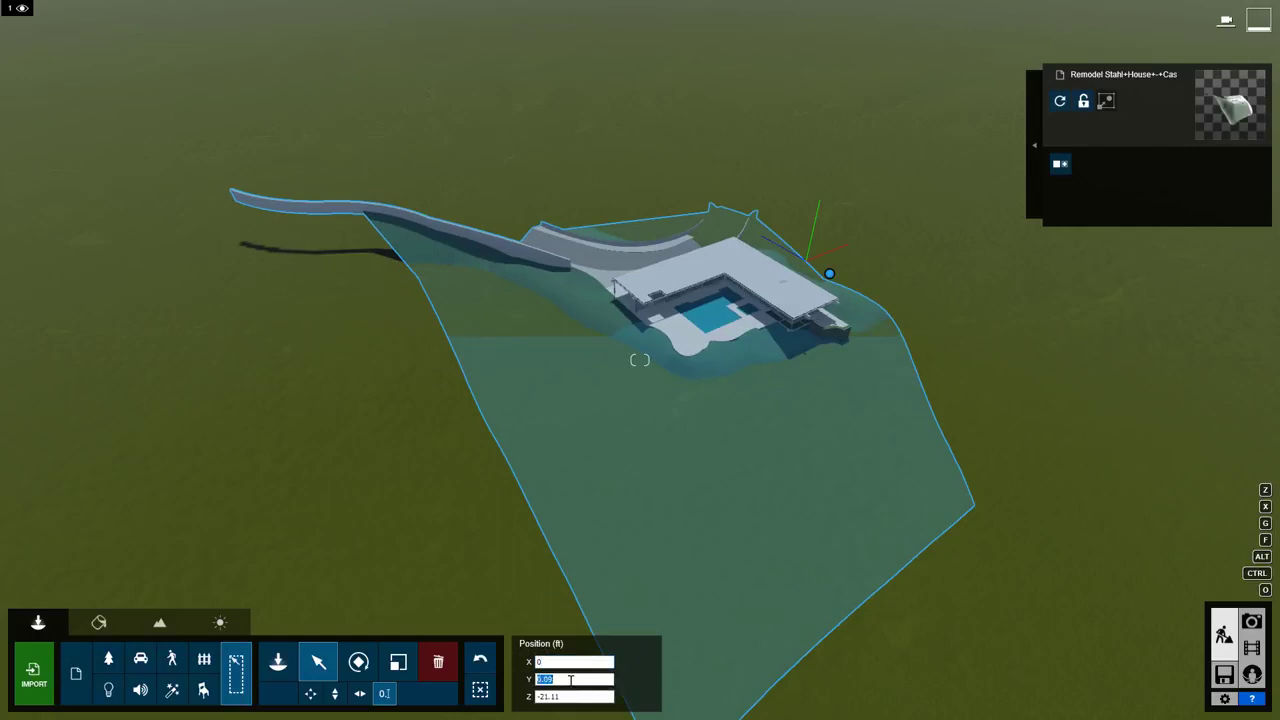
text(125)
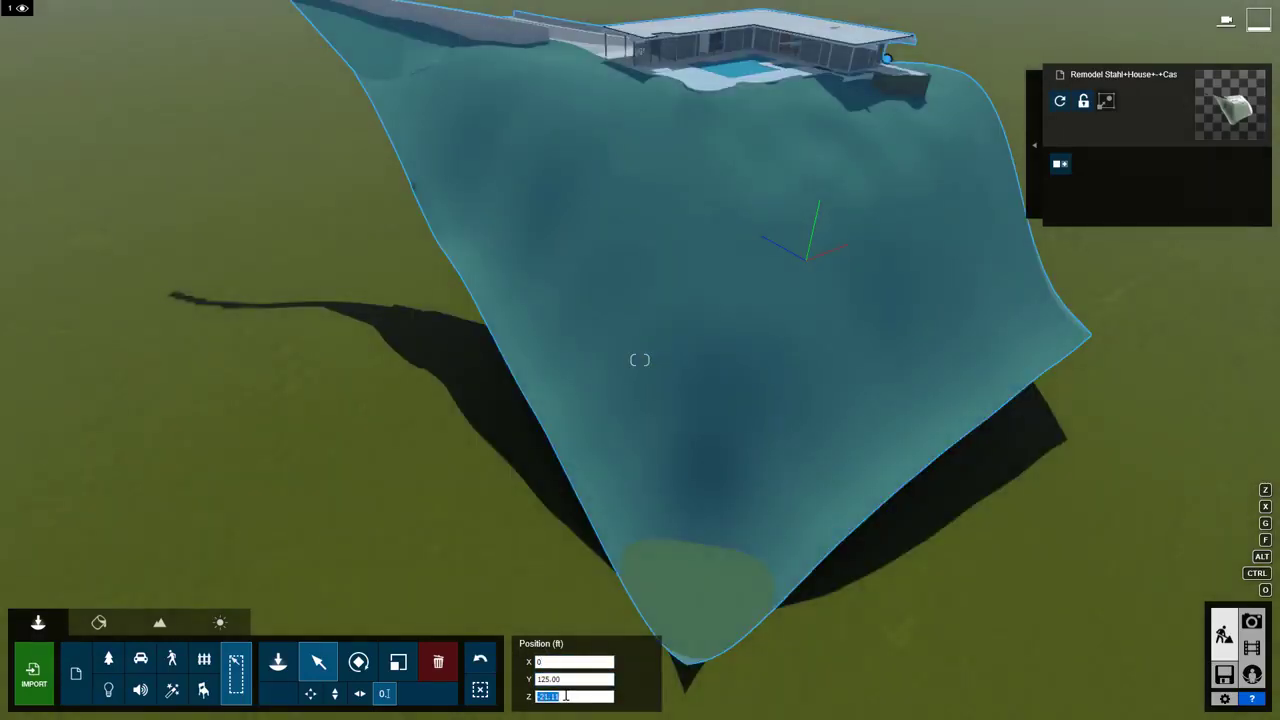
text(0)
right_drag(622, 514, 622, 430)
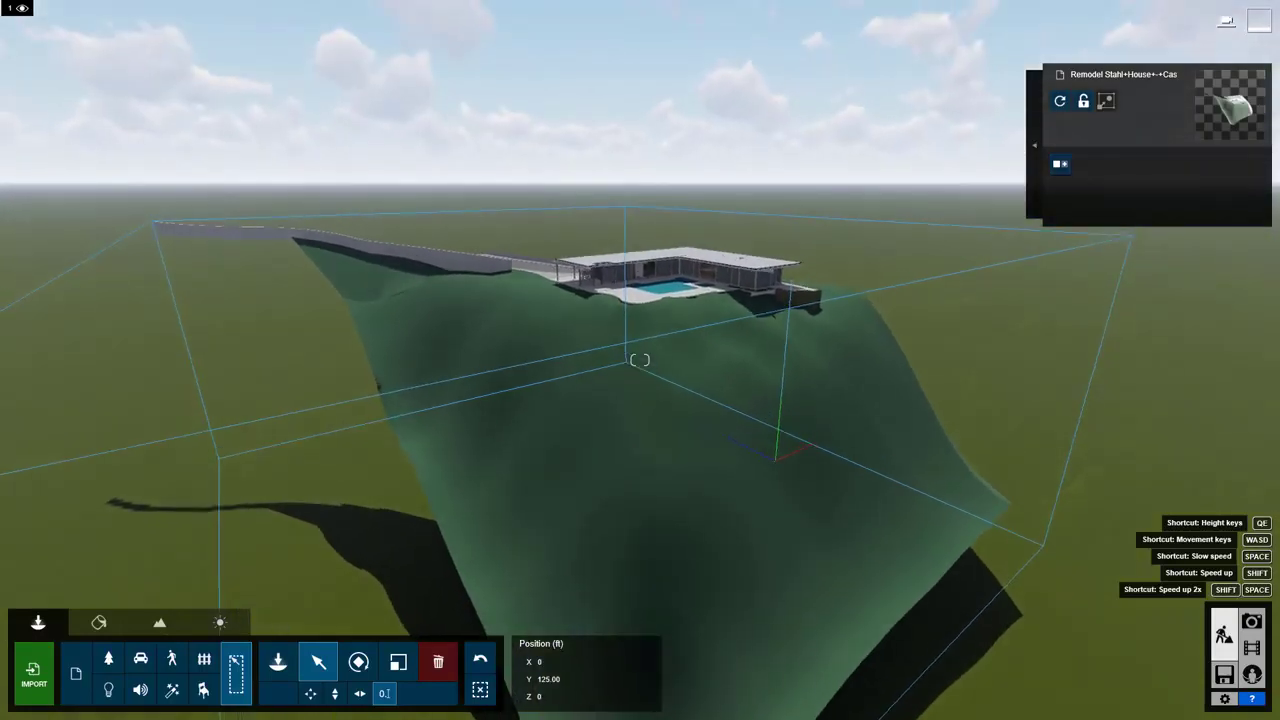
key(w)
right_drag(640, 360, 640, 338)
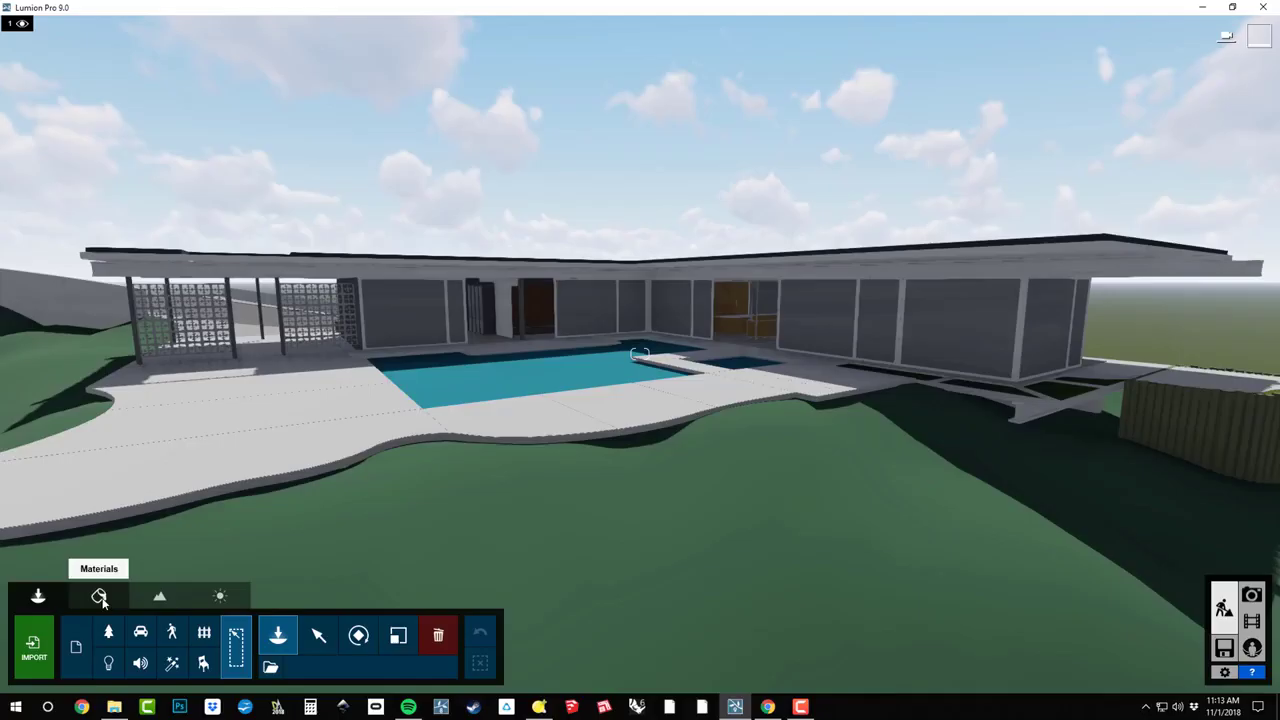
click(99, 596)
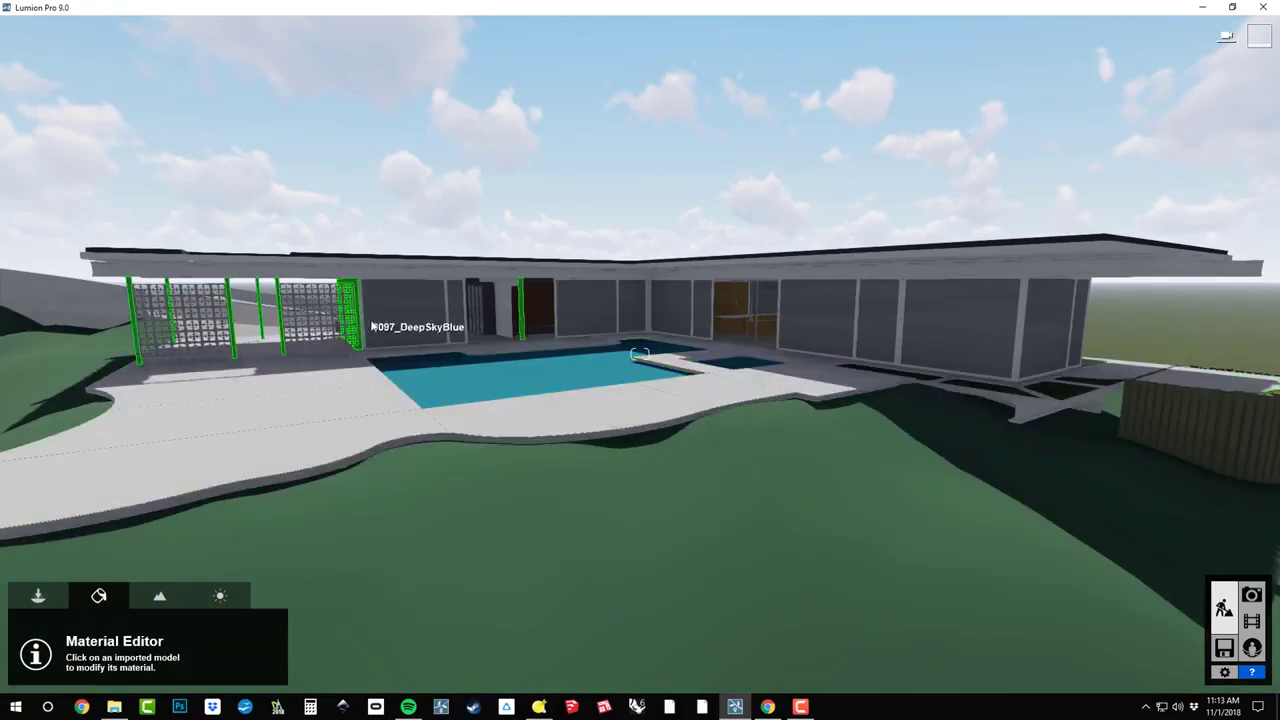
Step: Select the window panels and browse the Nature, Indoor, Outdoor and Custom material tabs
click(828, 321)
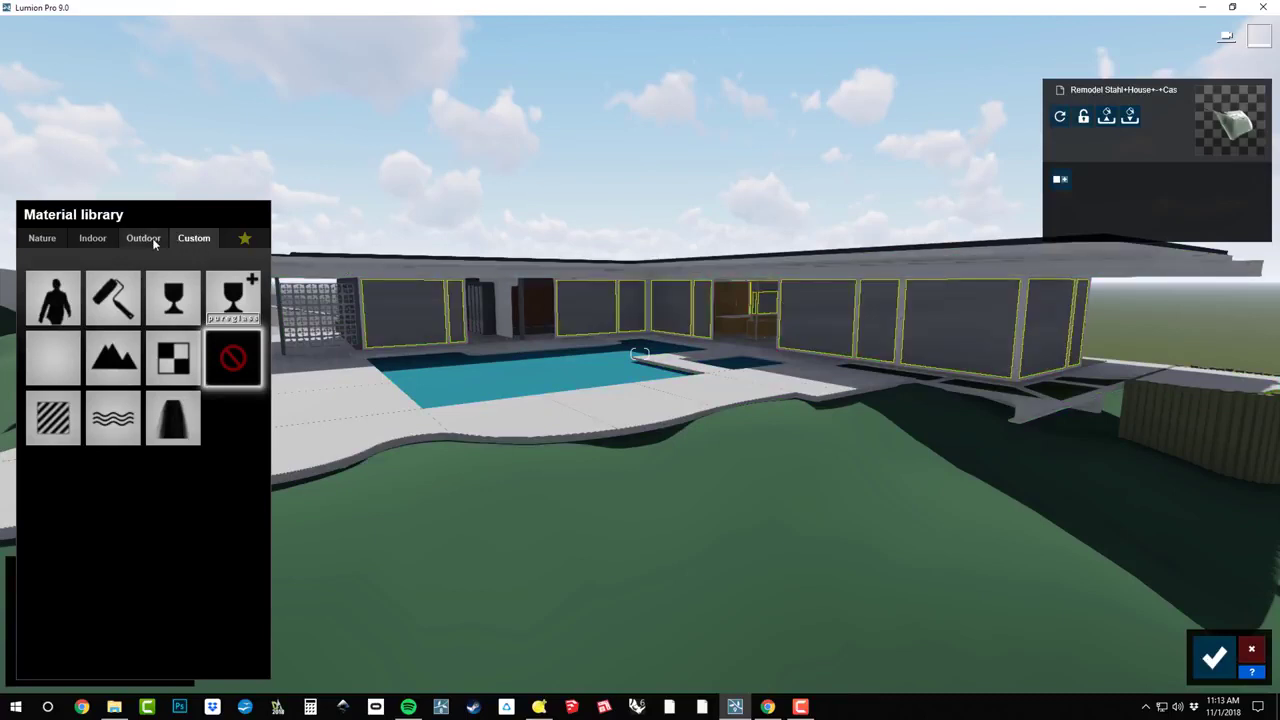
click(42, 238)
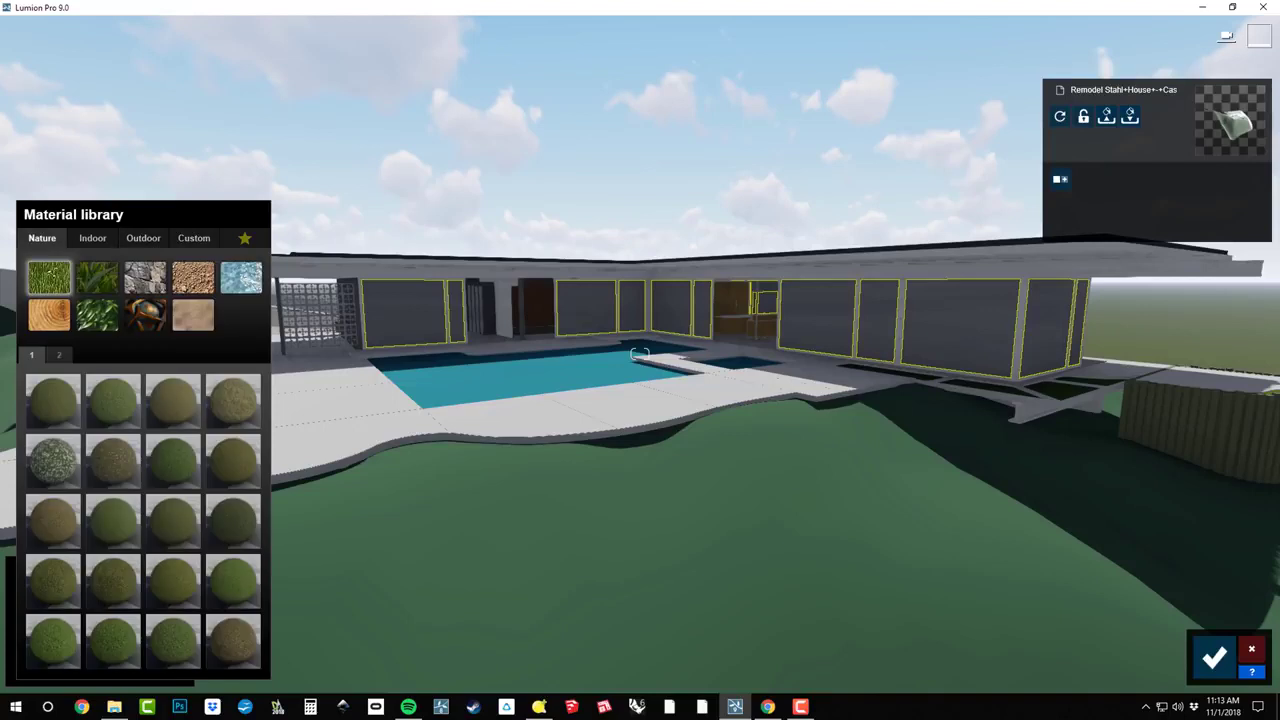
click(92, 238)
click(143, 238)
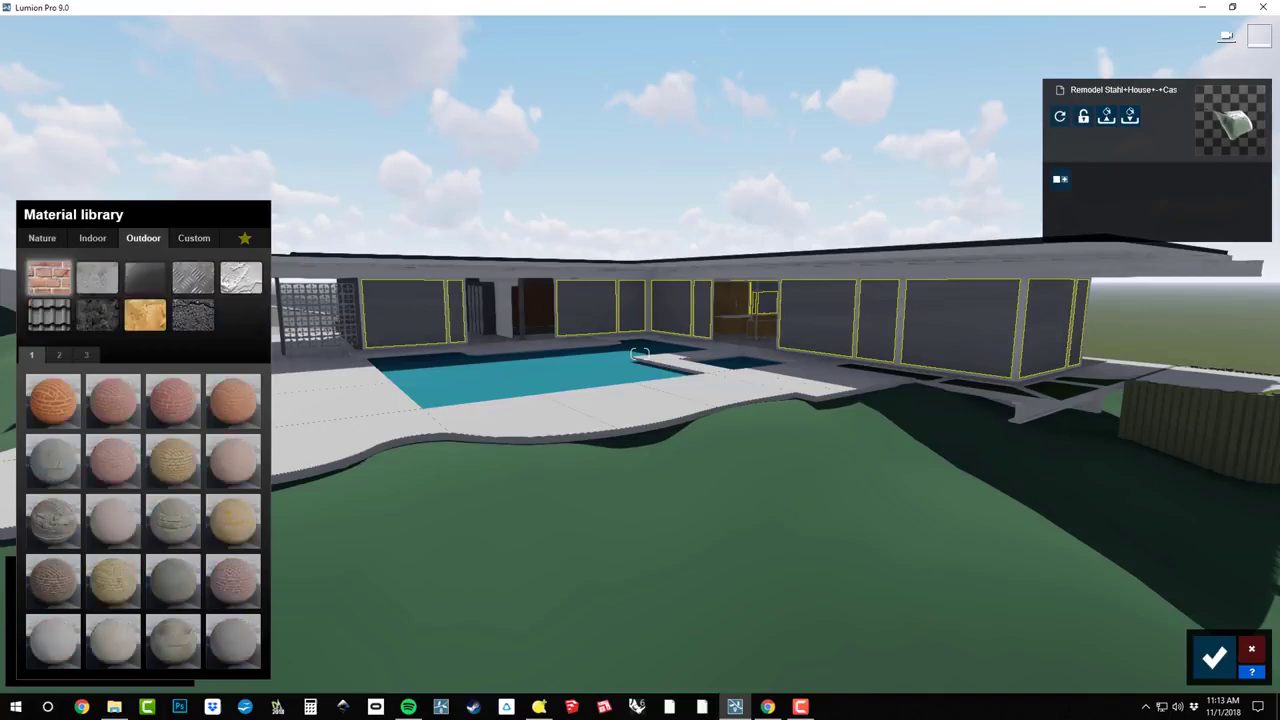
click(194, 238)
Step: Browse Nature's grass, rock, soil, water, leaf and Woodland materials, then return to Custom
click(42, 238)
click(97, 278)
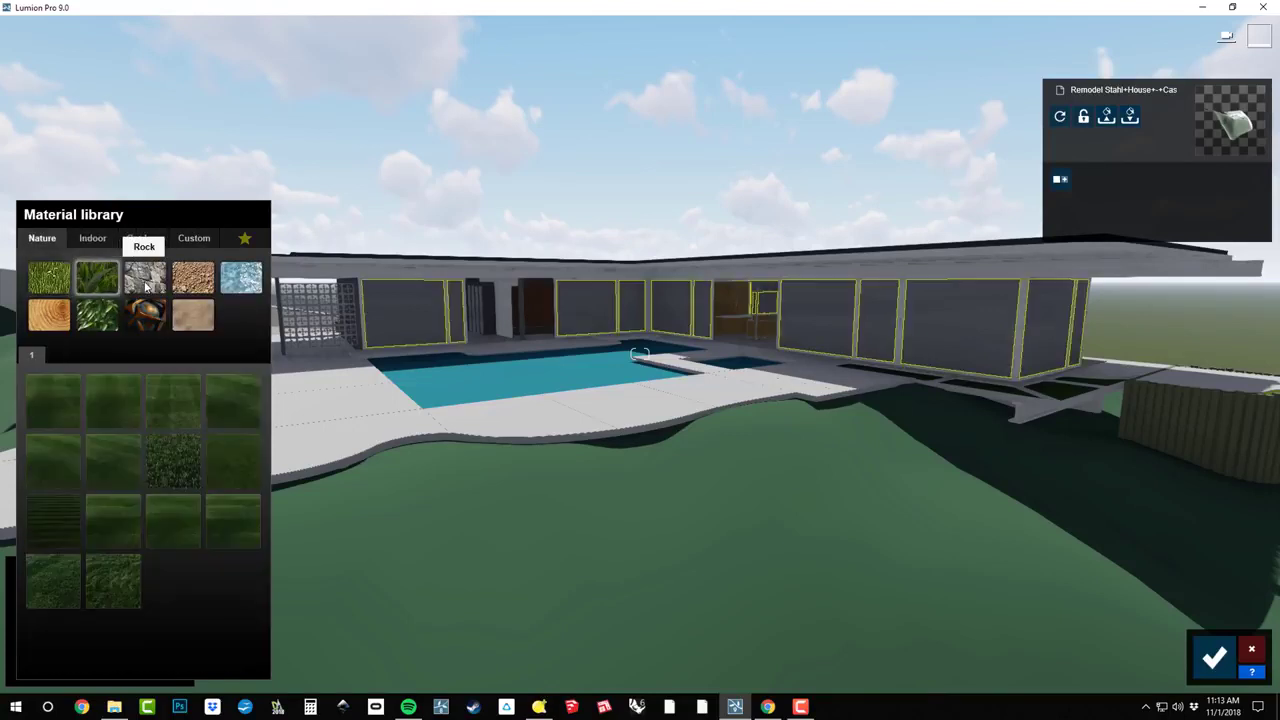
click(146, 280)
click(193, 278)
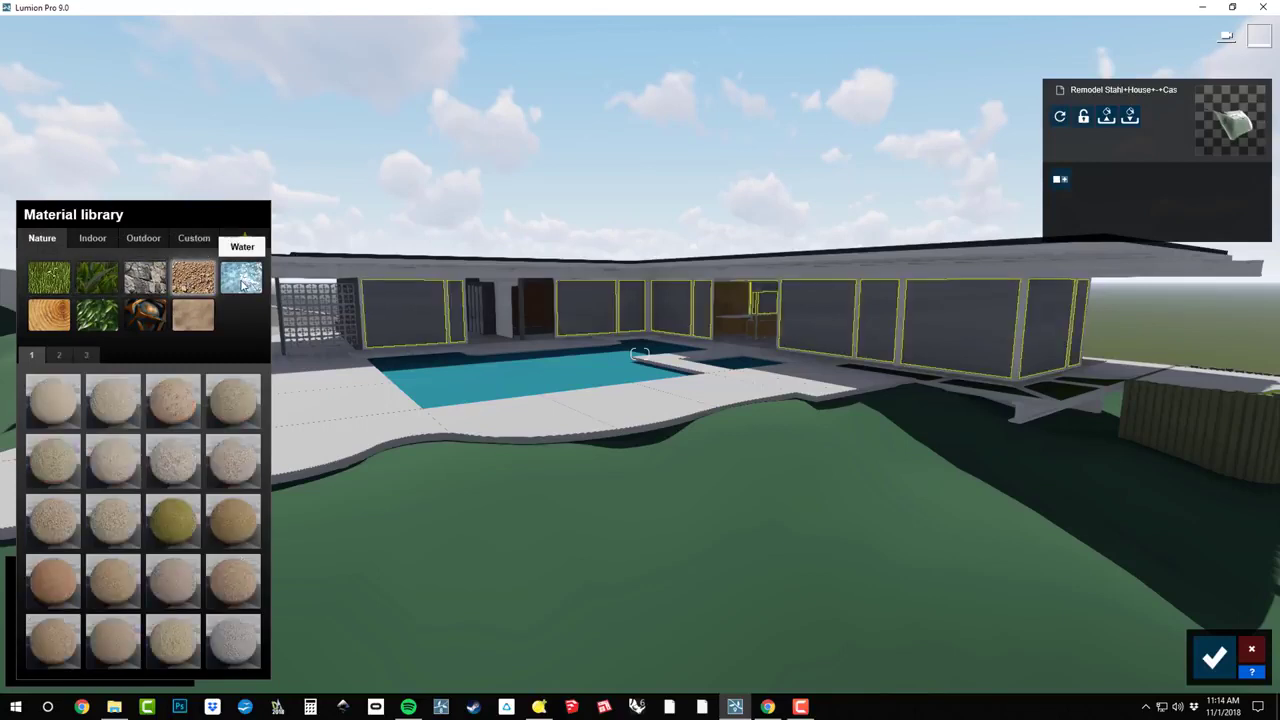
click(241, 278)
click(145, 315)
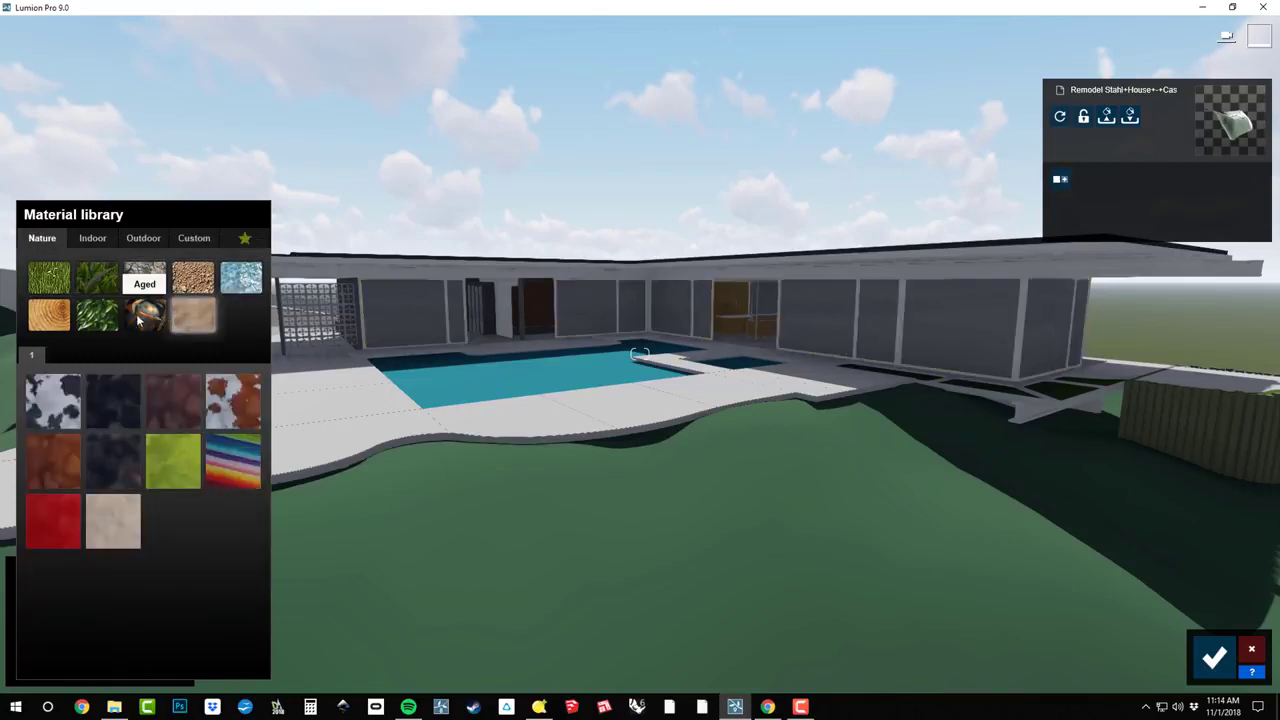
click(105, 316)
click(63, 317)
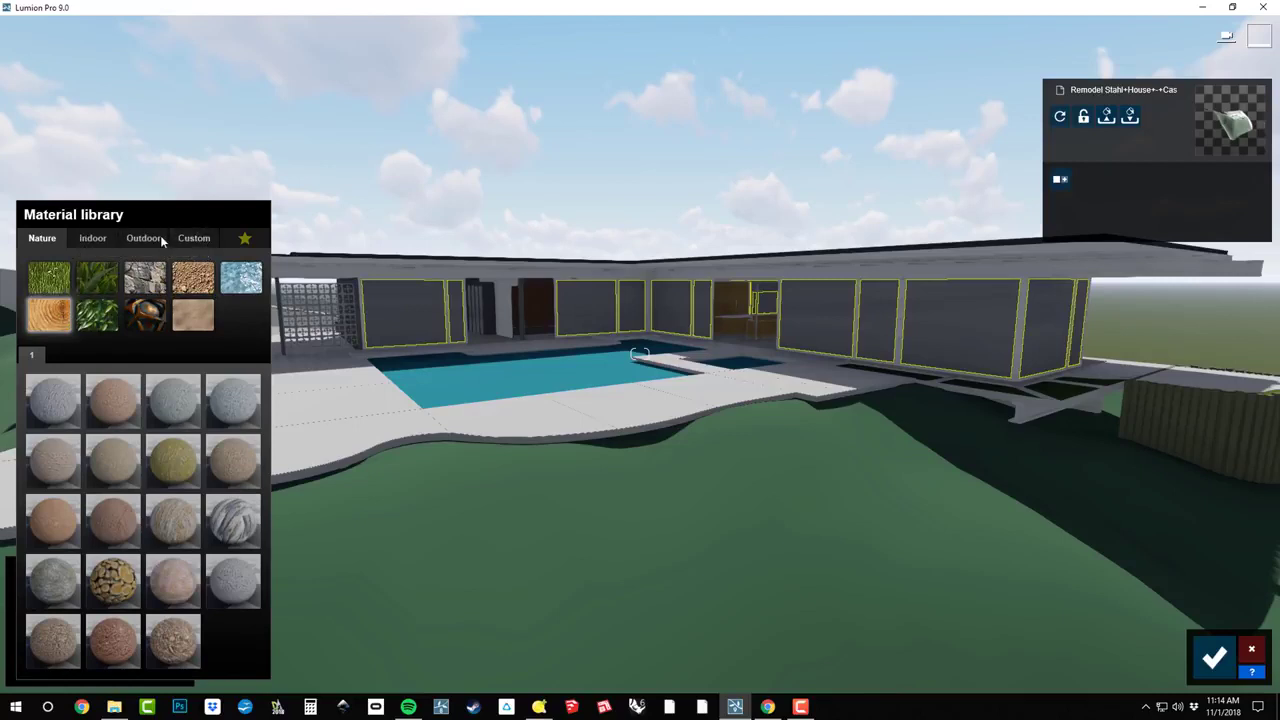
click(194, 238)
Step: Apply plain Glass to the windows and select the pool surface
click(230, 294)
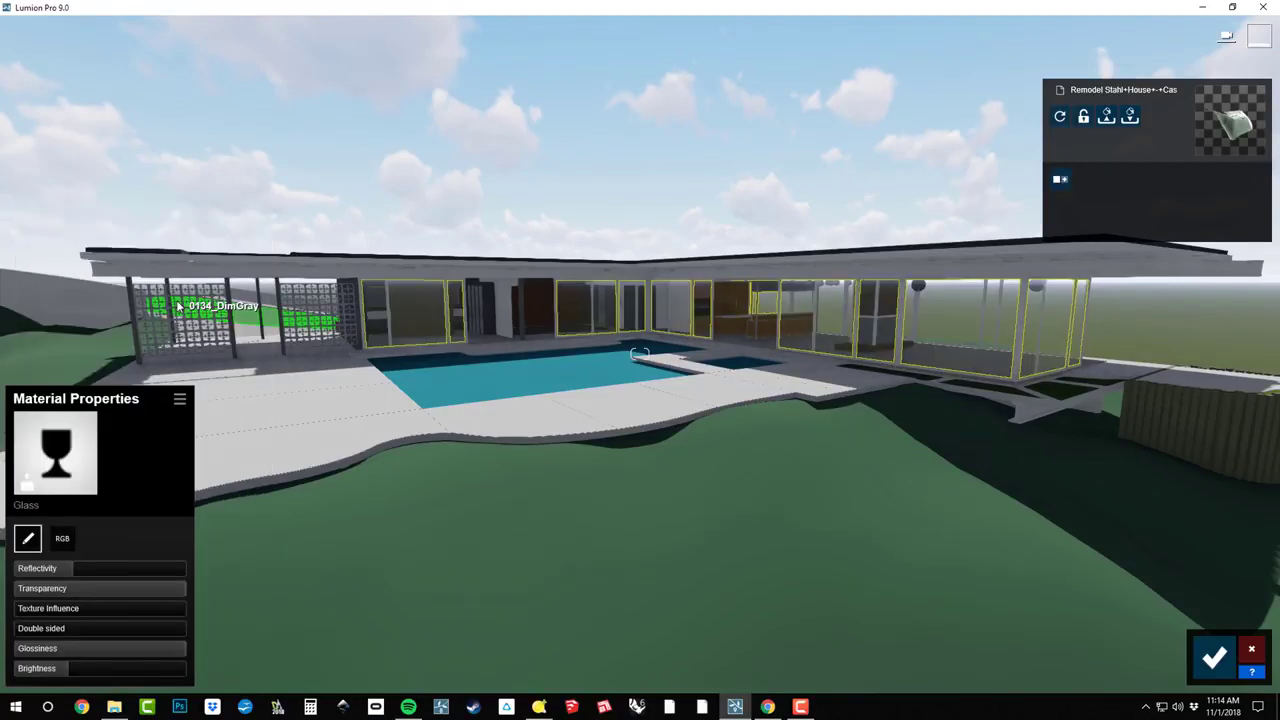
click(500, 372)
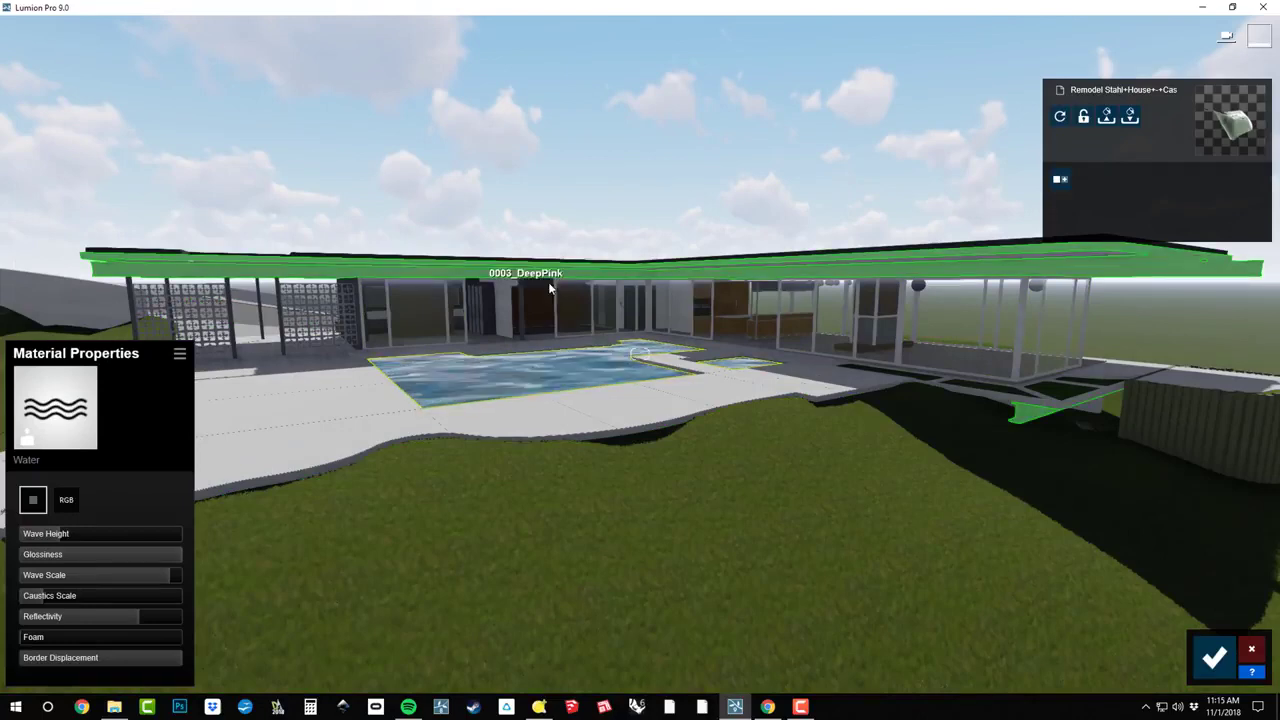
right_drag(549, 287, 551, 348)
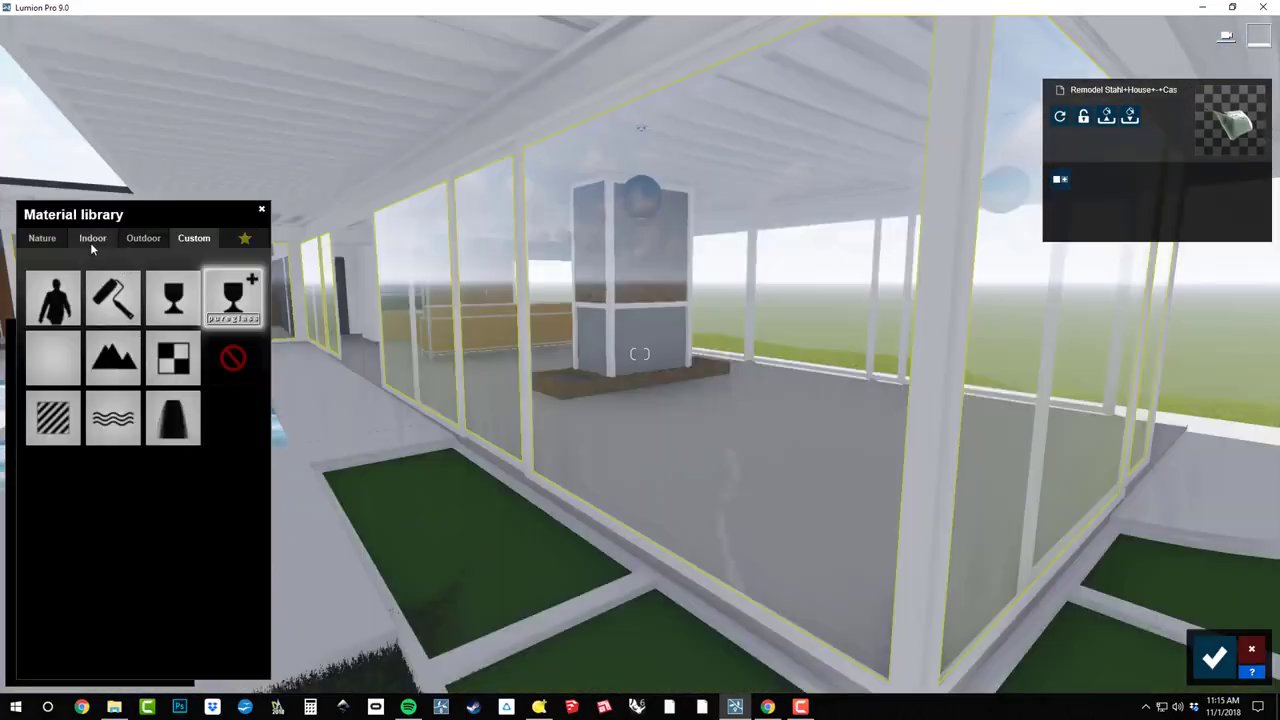
Step: Give the windows Indoor > Glass Interior Volume Glass 001 with its relief dragged to 0
click(92, 240)
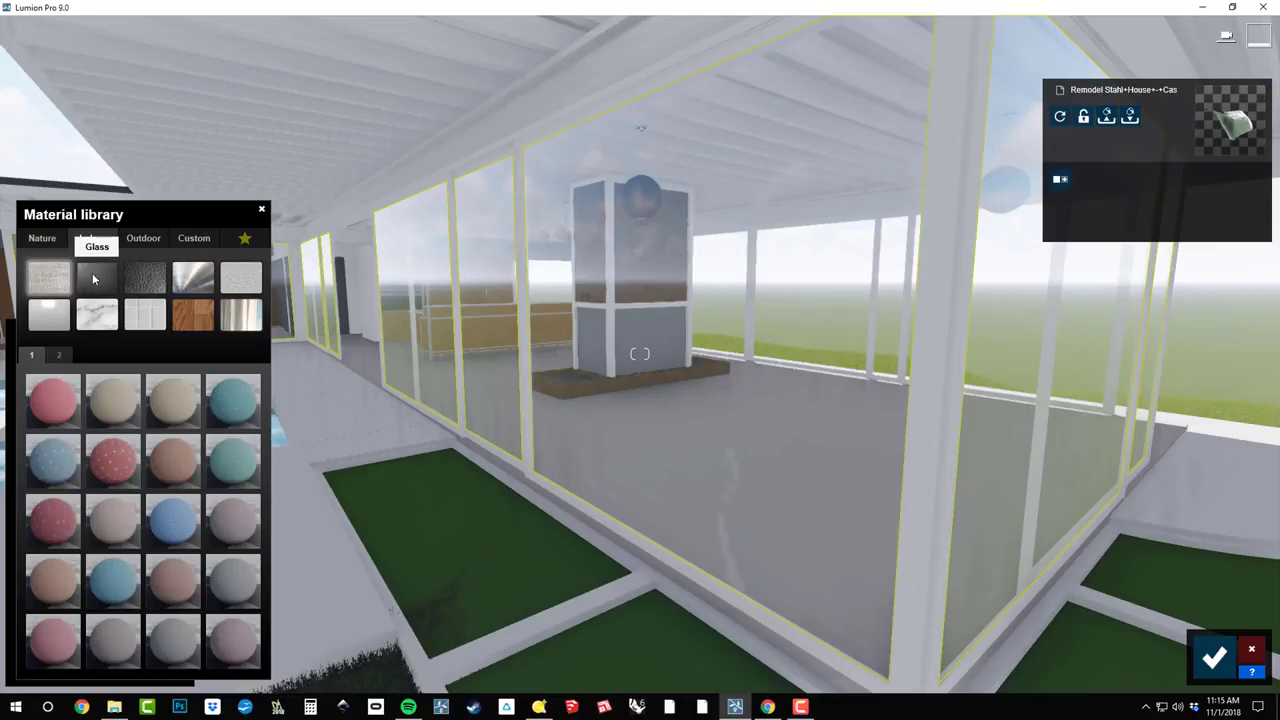
click(94, 279)
click(170, 405)
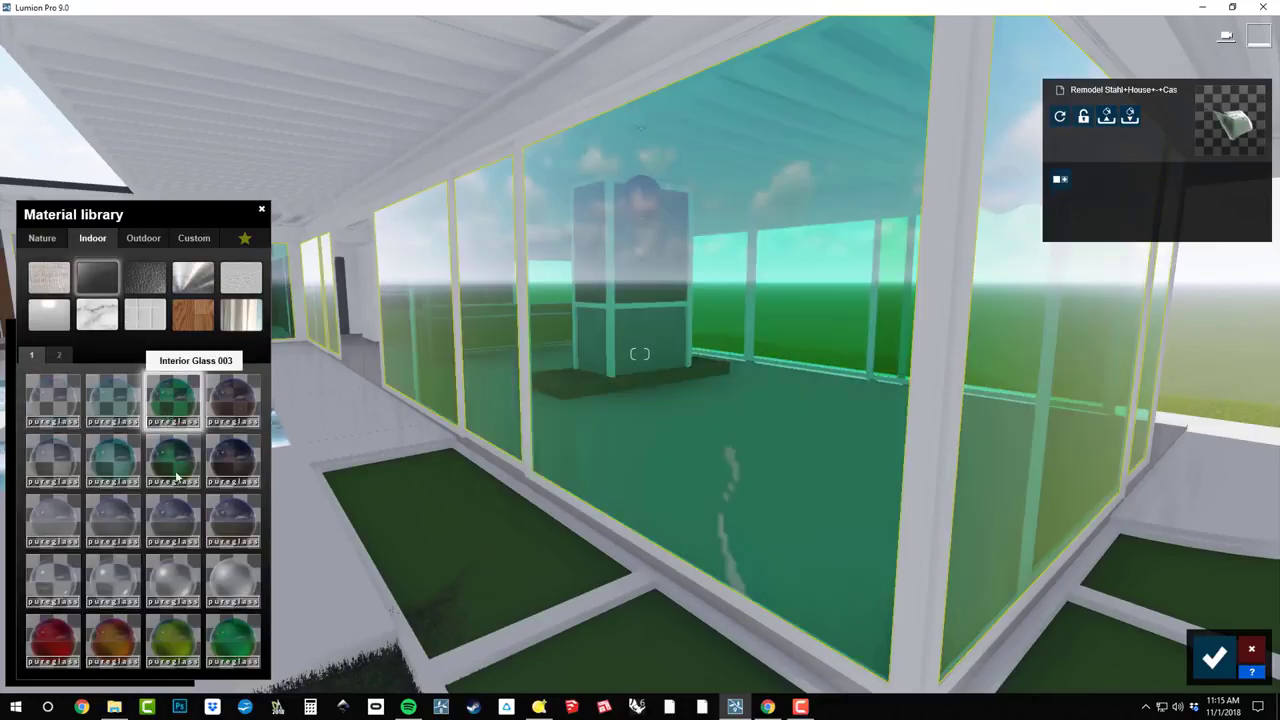
click(171, 578)
click(171, 578)
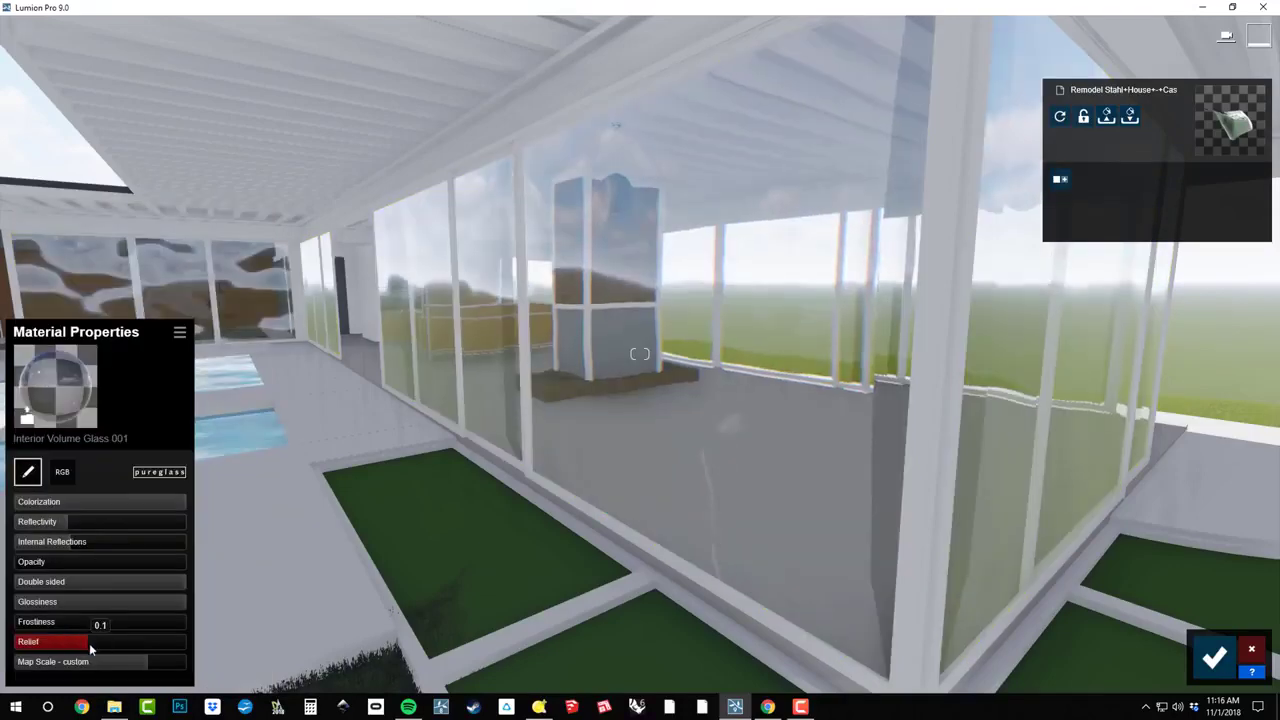
drag(141, 652, 67, 652)
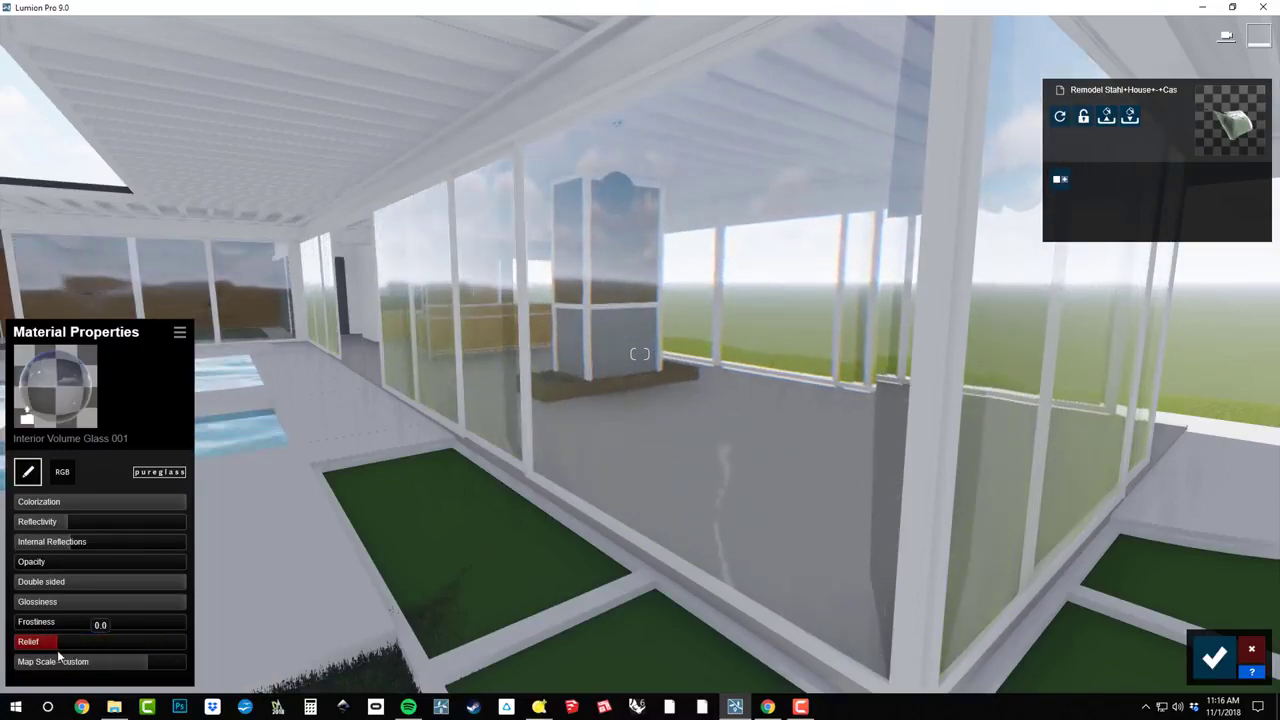
right_drag(57, 650, 57, 650)
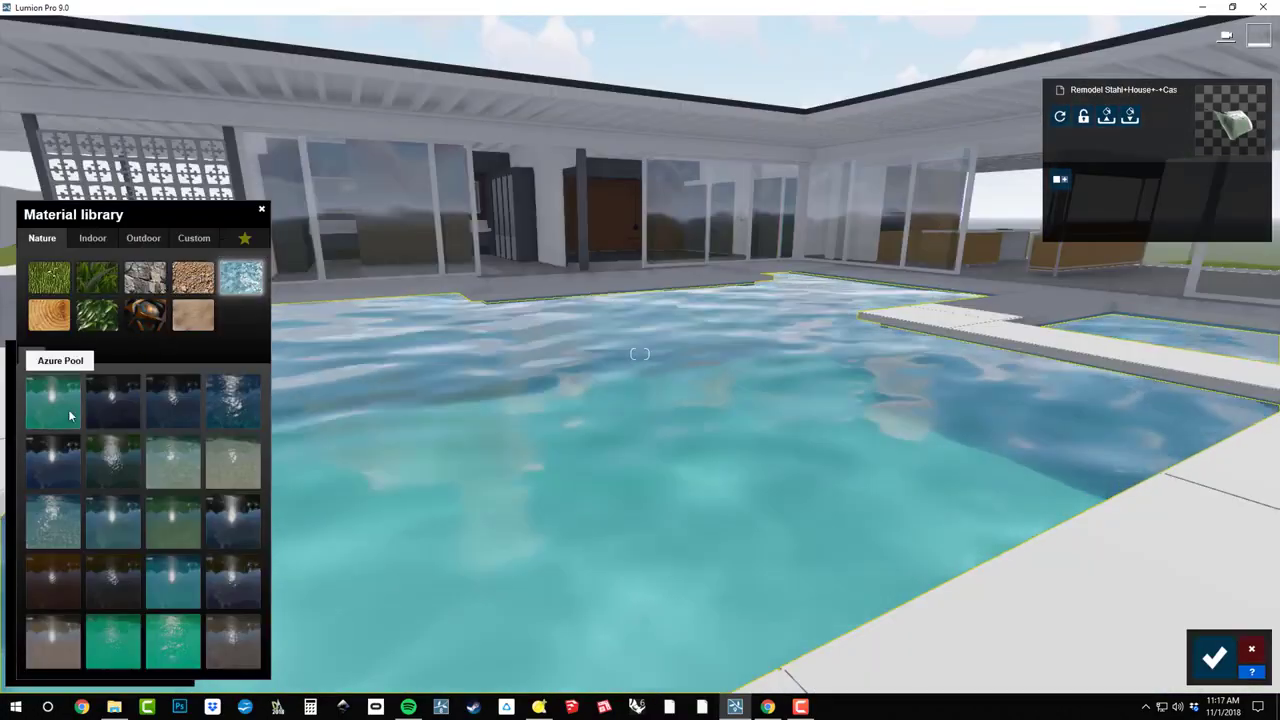
Step: Try Azure Pool, Calm Blue and Nice Pool, then settle on Tropical Ocean for the pool
click(60, 420)
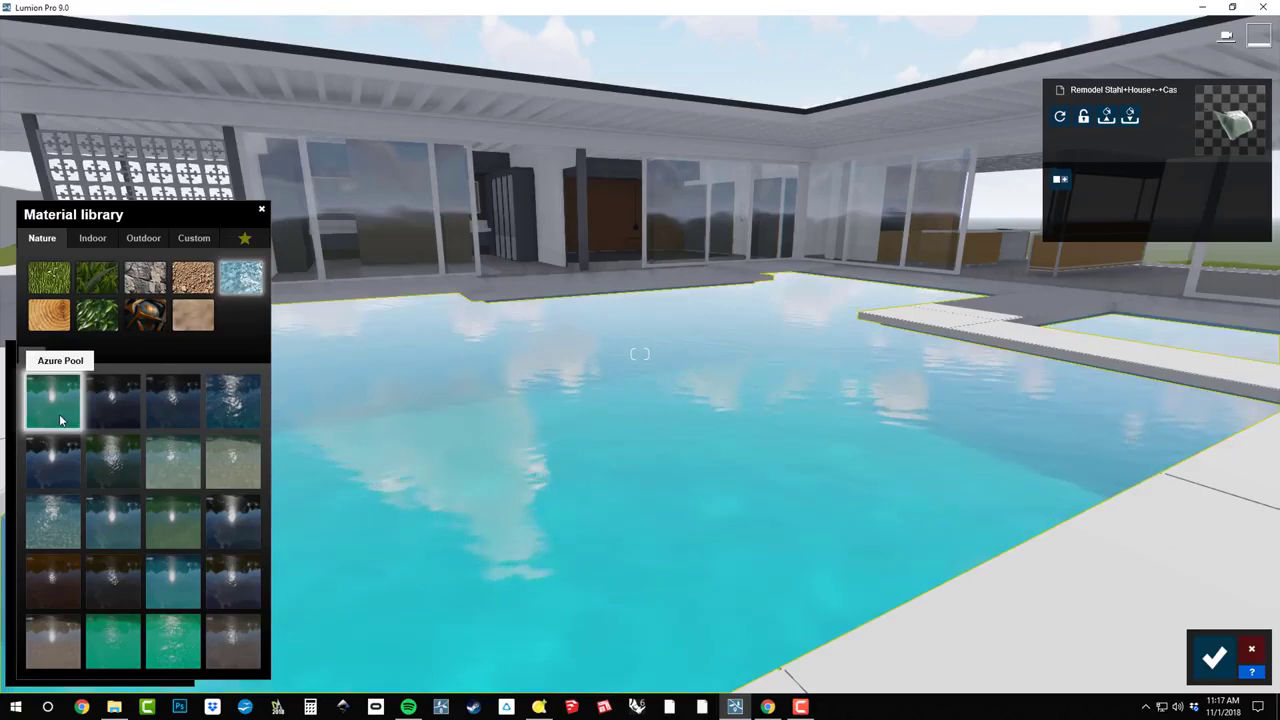
click(63, 466)
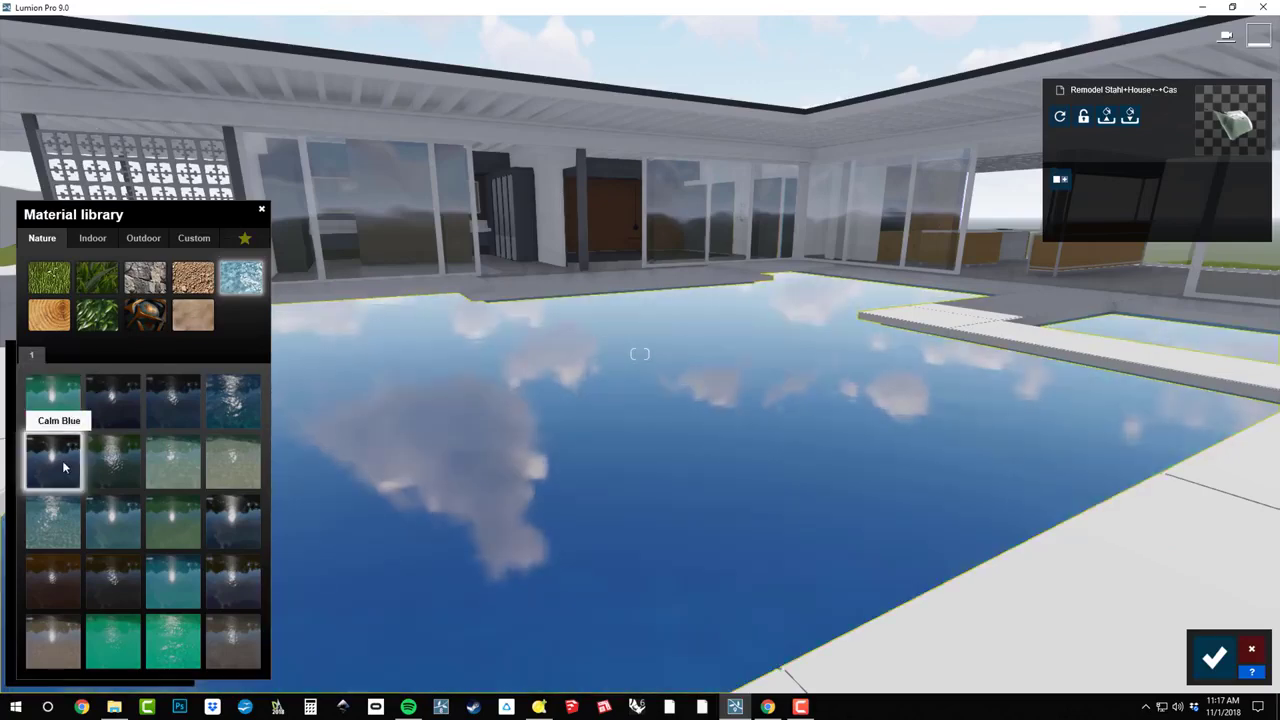
click(179, 580)
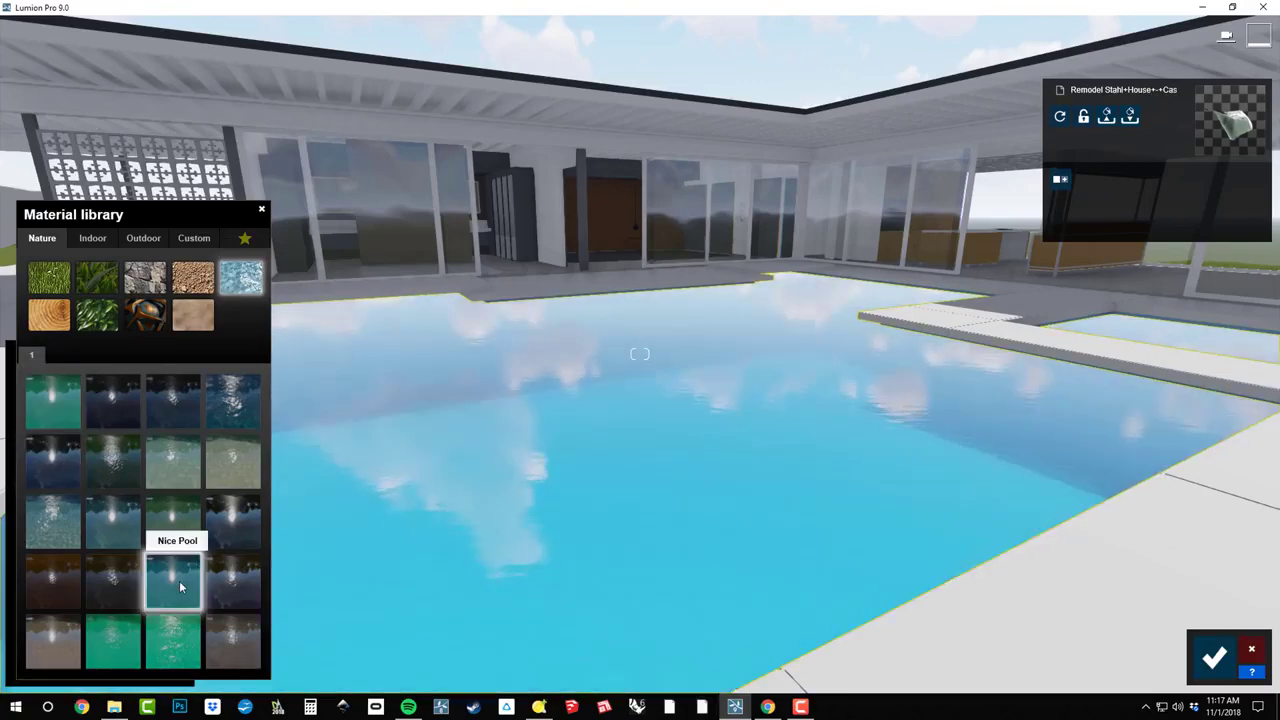
click(179, 648)
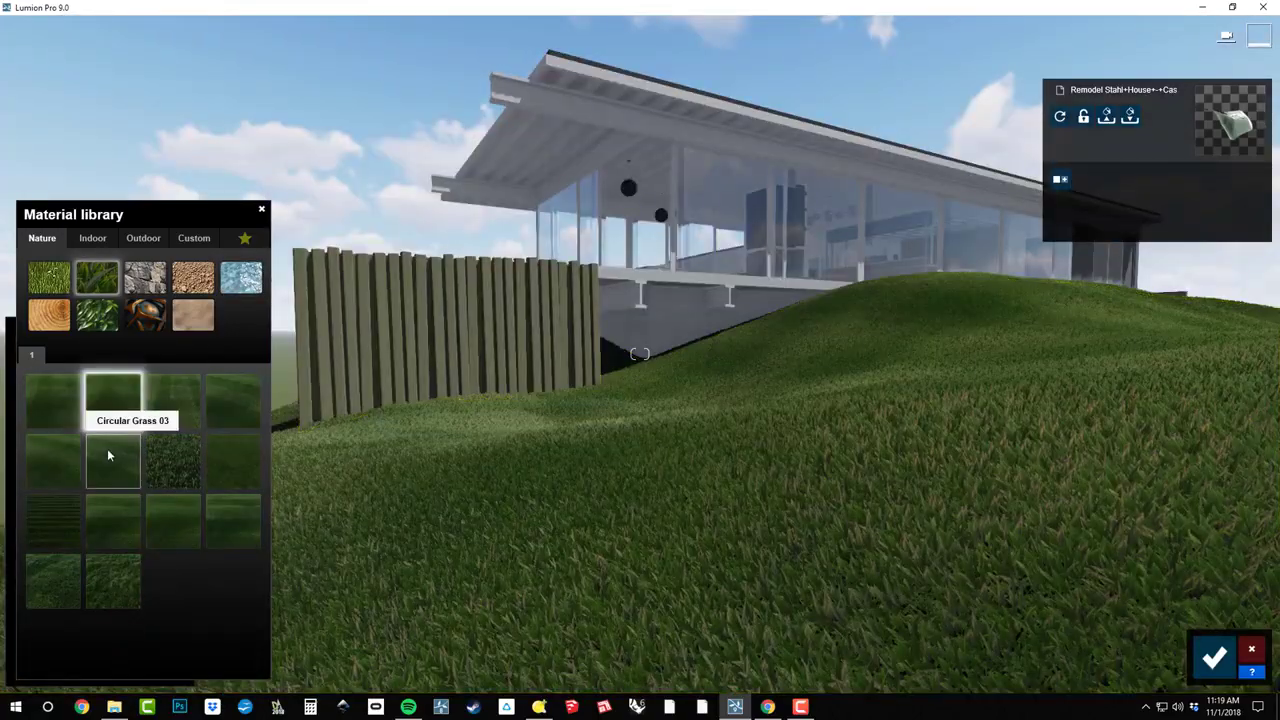
Step: Try Row Grass 01 and Wild Grass 02, then use Checkerboard Grass 03 with bending force 0.2
click(108, 455)
click(121, 521)
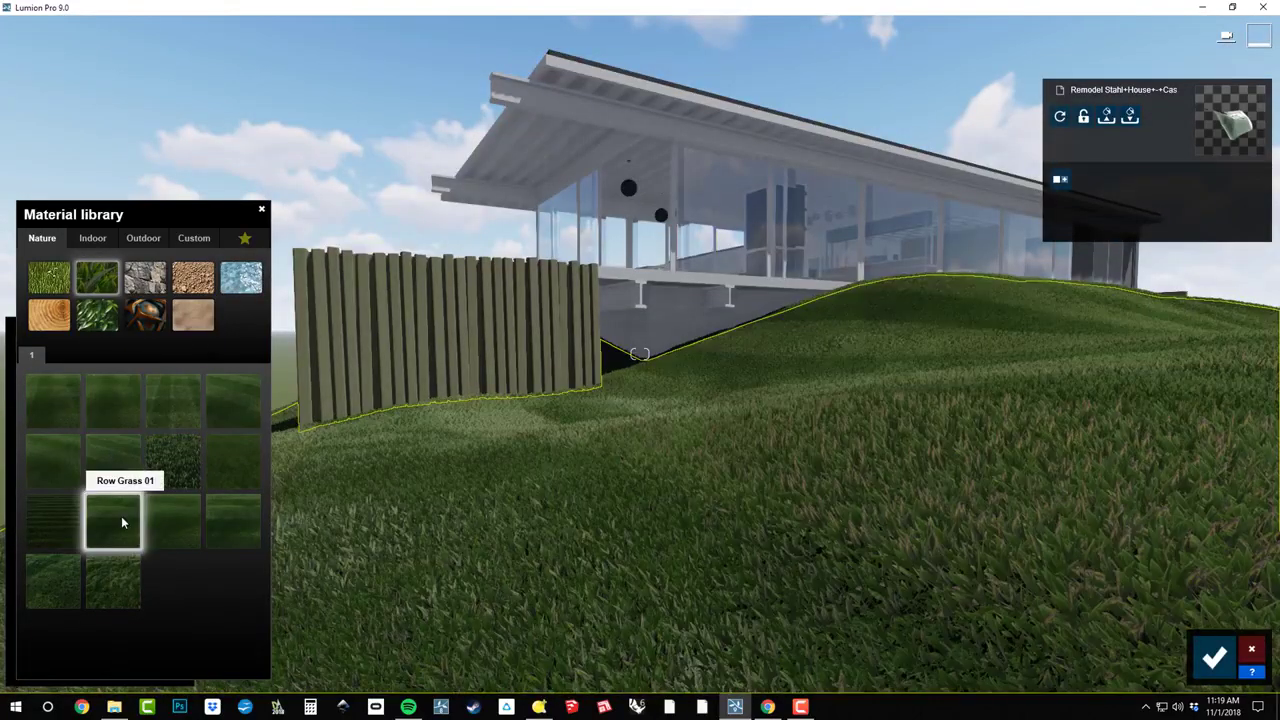
click(124, 583)
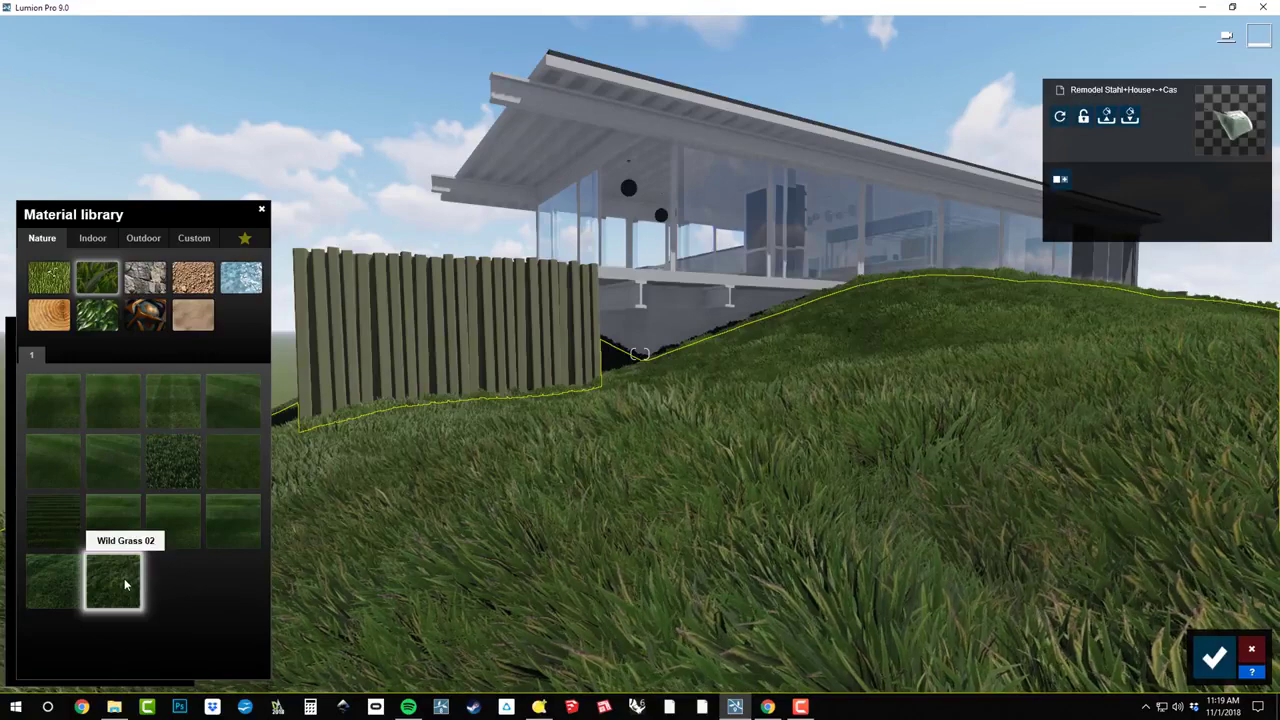
click(173, 400)
click(170, 405)
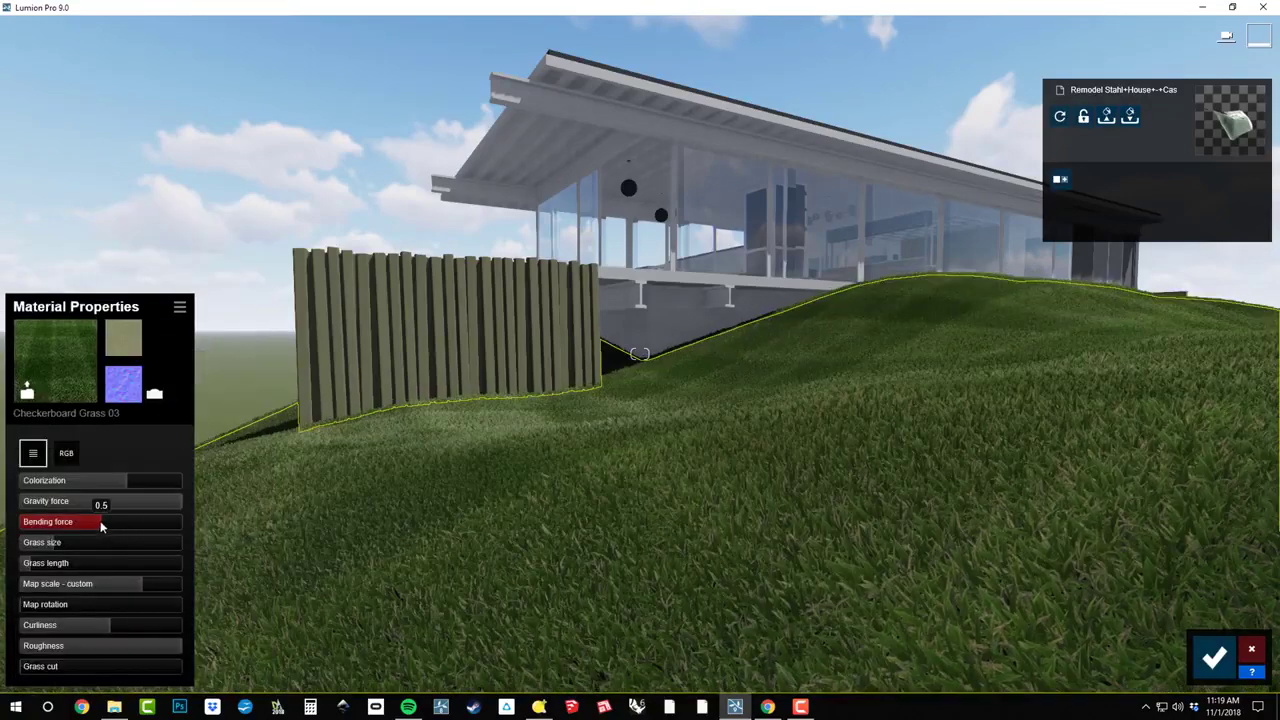
drag(101, 526, 80, 571)
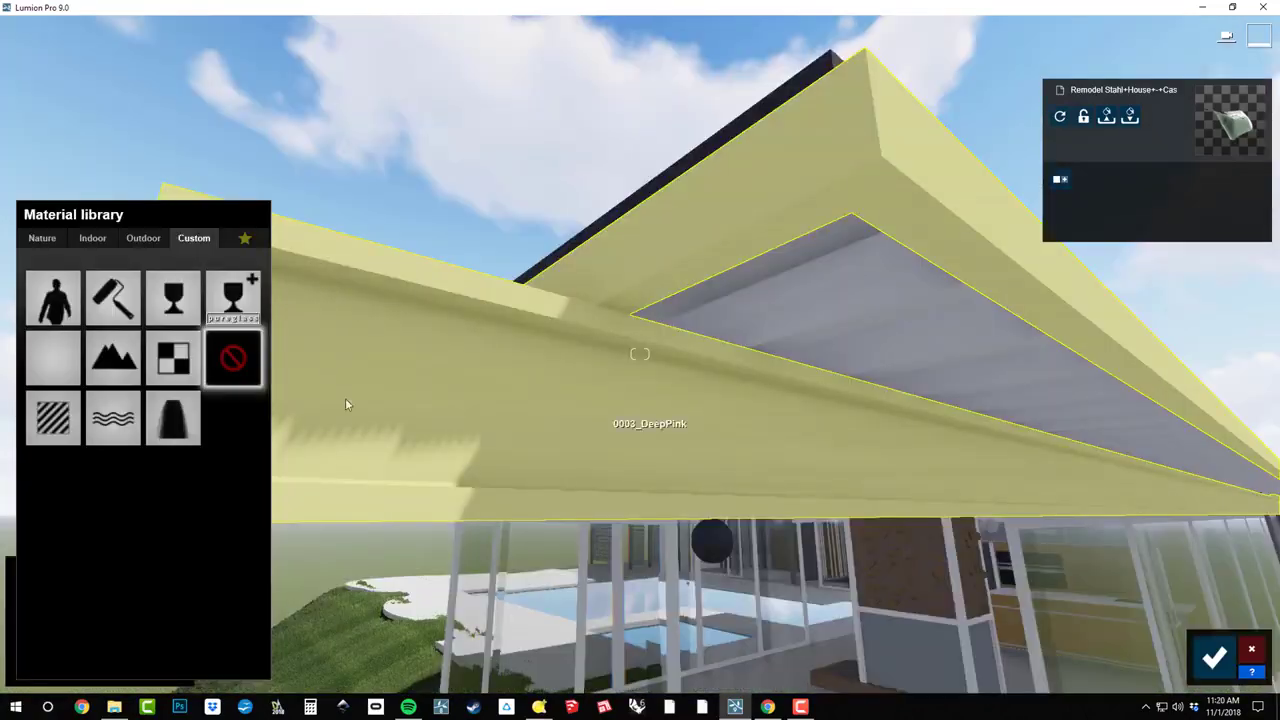
Step: Make the roof a Standard material with gloss 0.6 and a dark grey colour
click(53, 360)
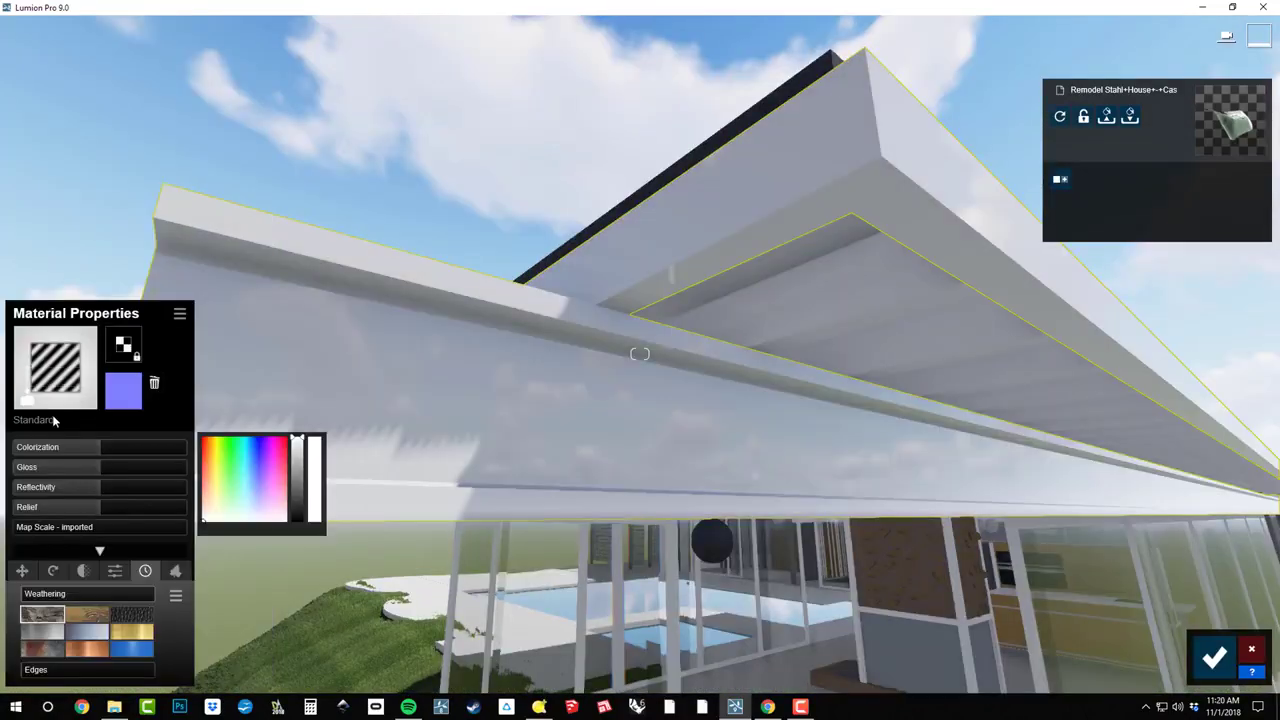
drag(97, 471, 75, 491)
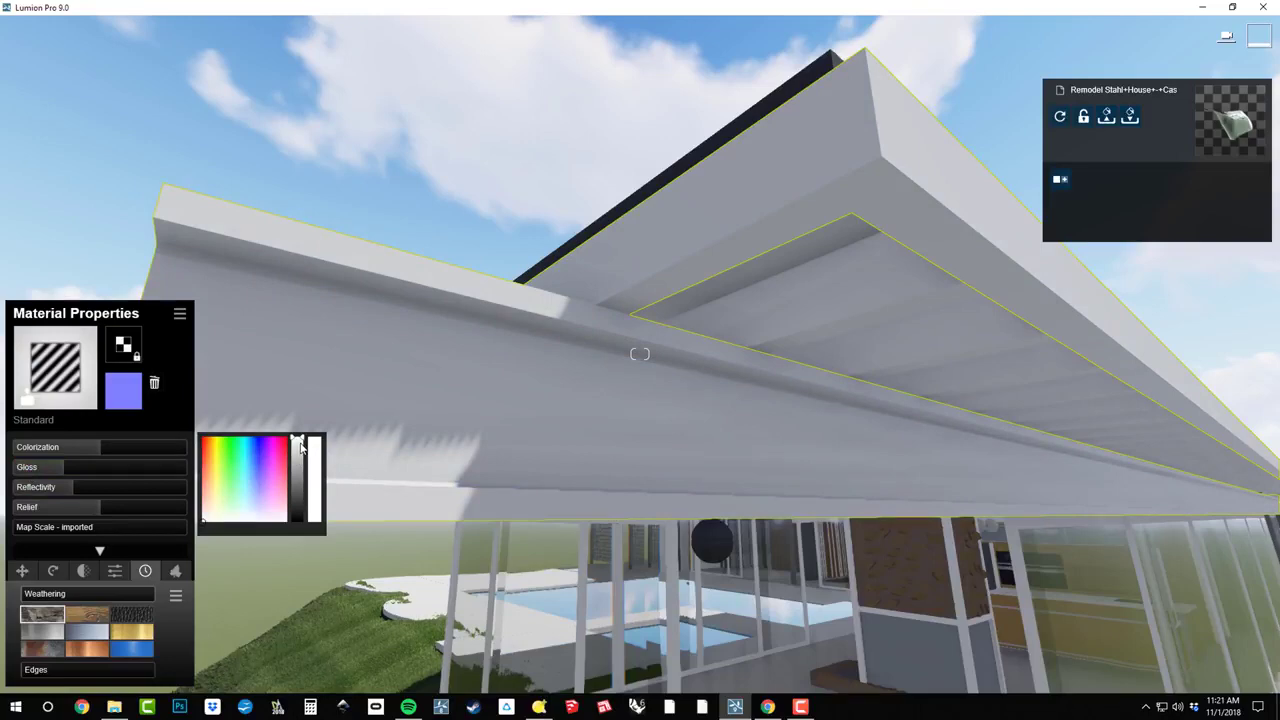
drag(300, 447, 302, 500)
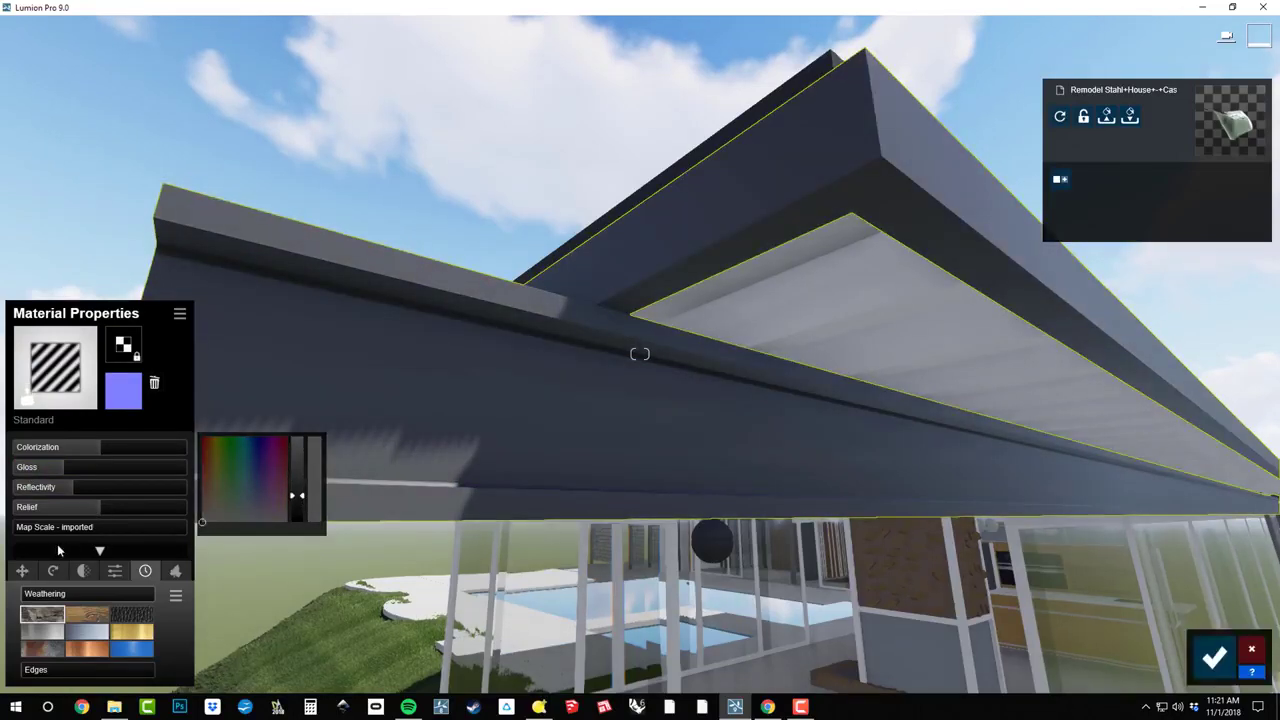
Step: Review the roof material's position, rotation, transparency, emissive, weathering and foliage settings, ending on Weathering
click(22, 571)
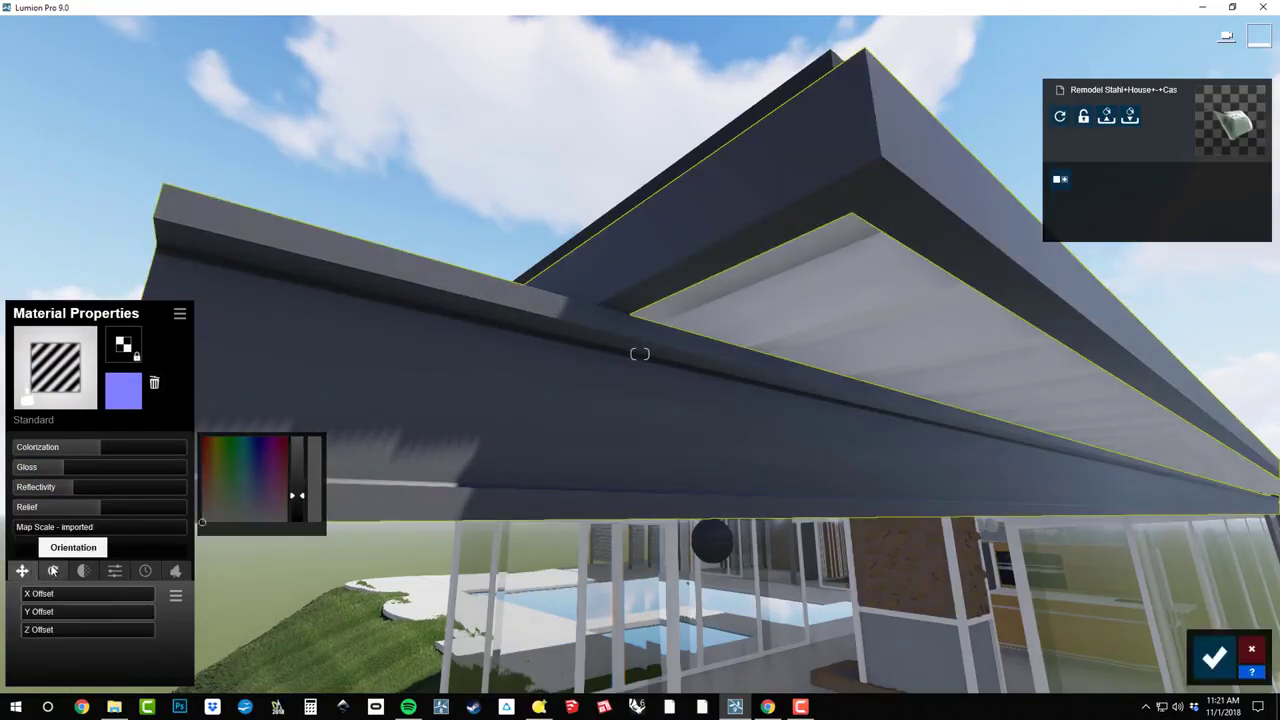
click(53, 571)
click(84, 571)
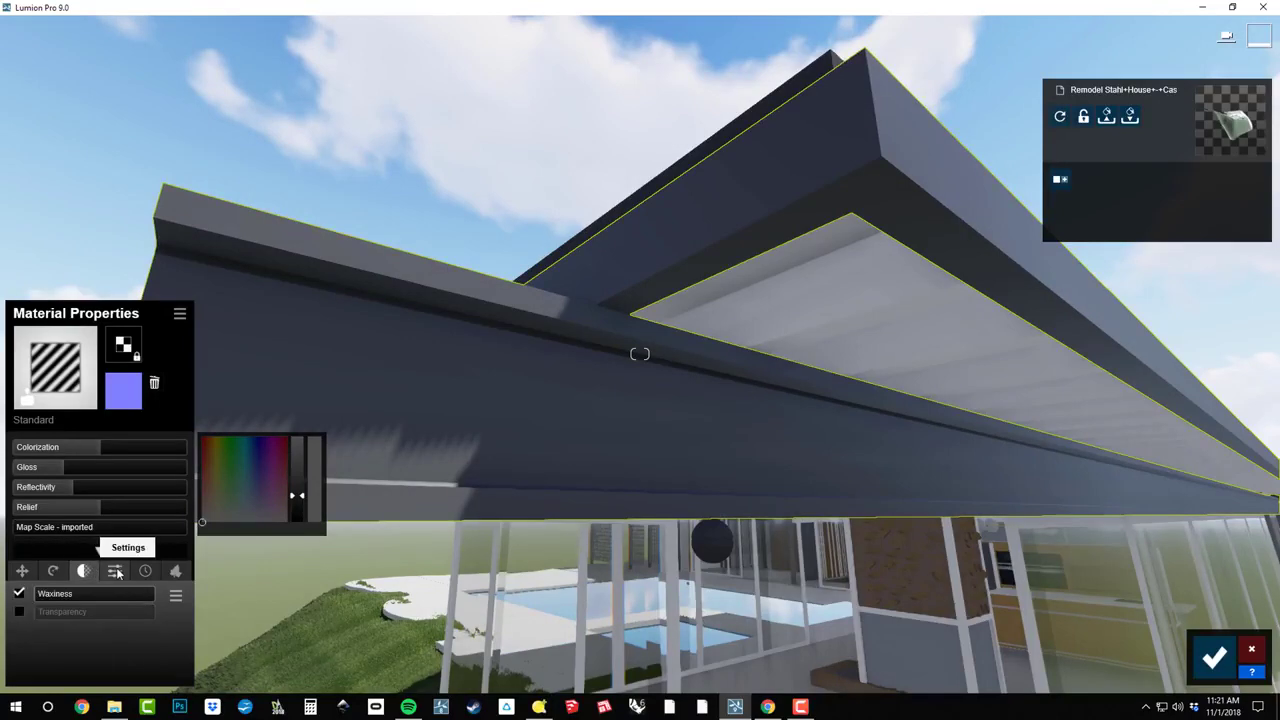
click(115, 571)
click(145, 571)
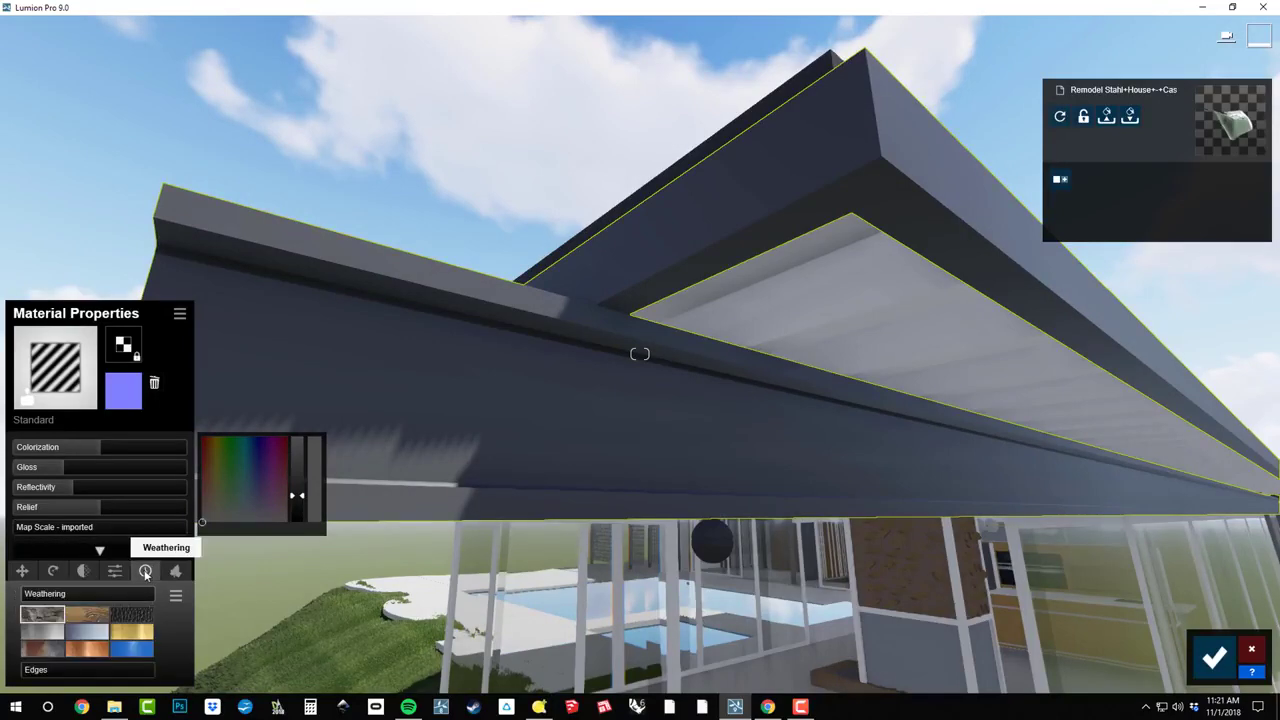
click(174, 571)
click(145, 571)
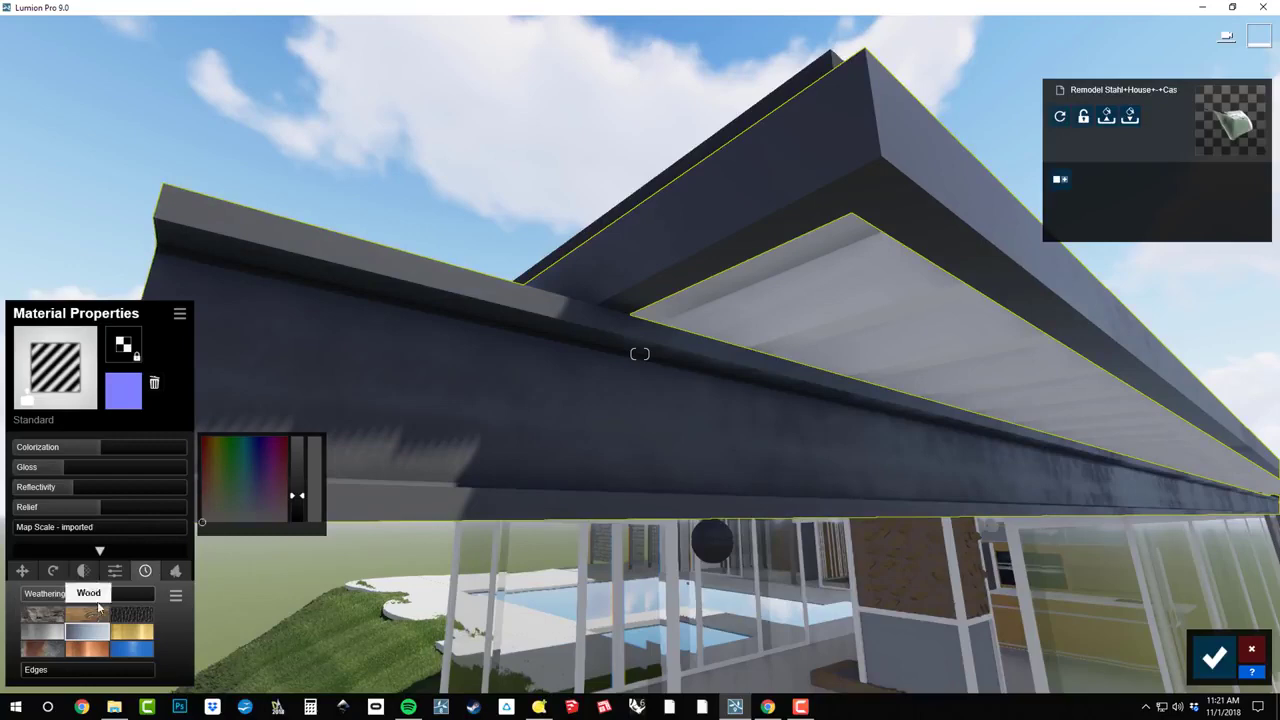
Step: Apply a wood weathering effect to the dark roof material
click(60, 594)
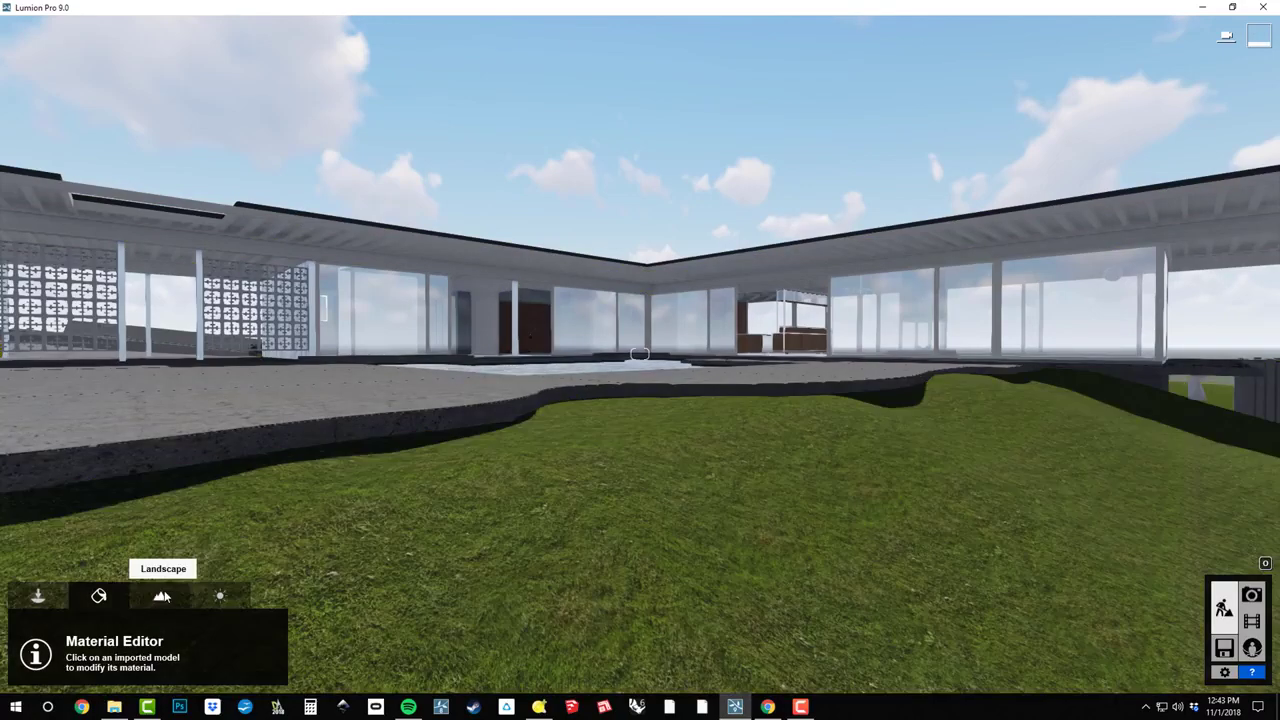
Step: Switch on landscape grass and drag Grass Size up to 0.4
click(163, 597)
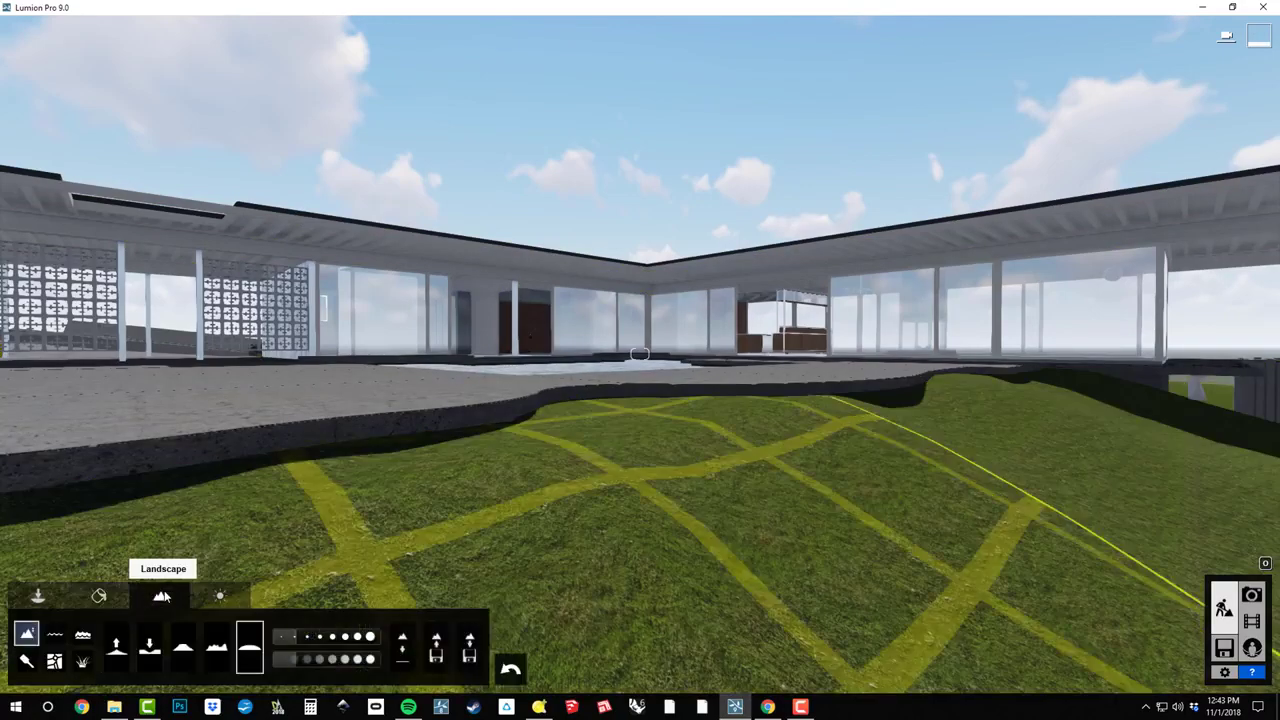
click(82, 661)
click(139, 650)
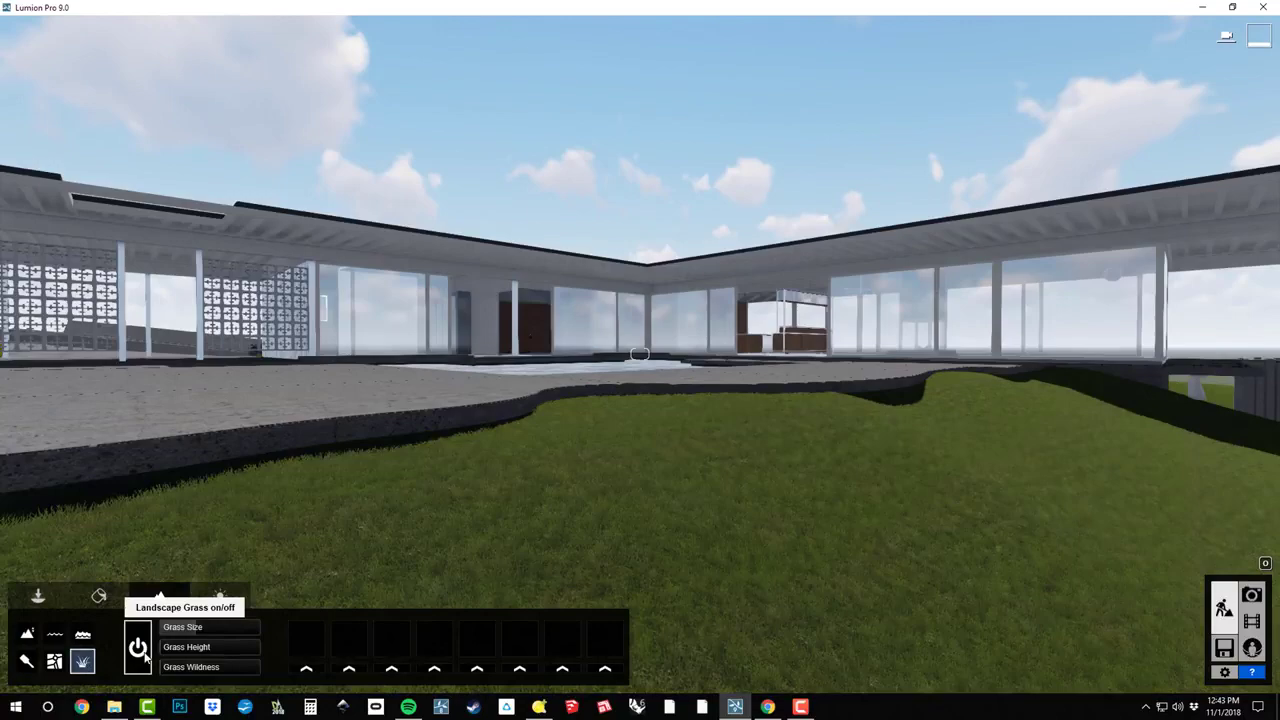
drag(199, 631, 185, 672)
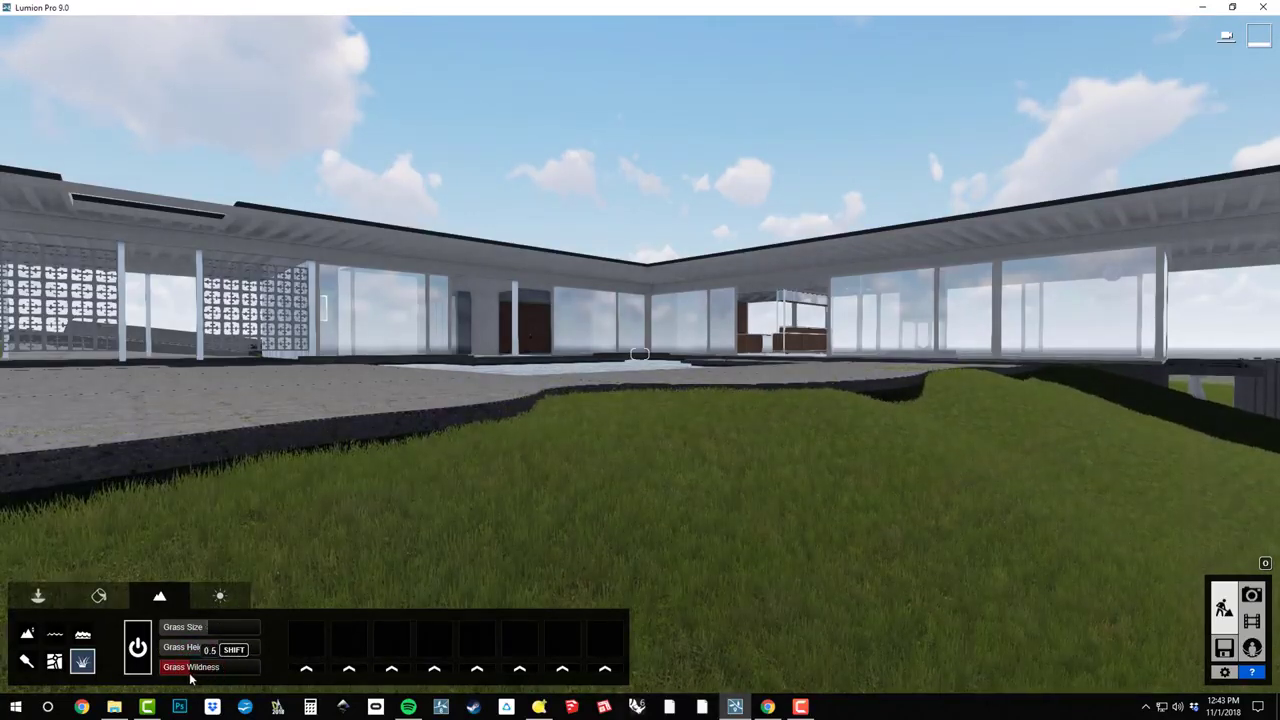
Step: Apply the green-grass landscape preset to the terrain
click(26, 660)
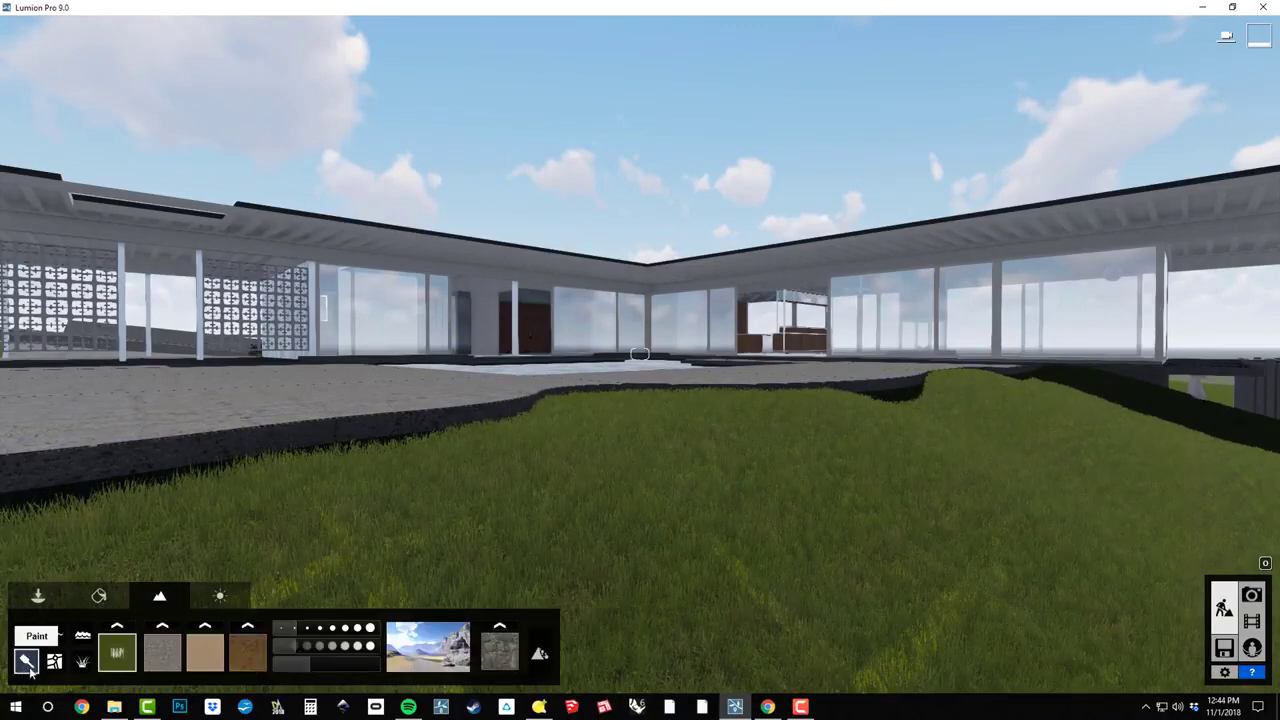
click(428, 655)
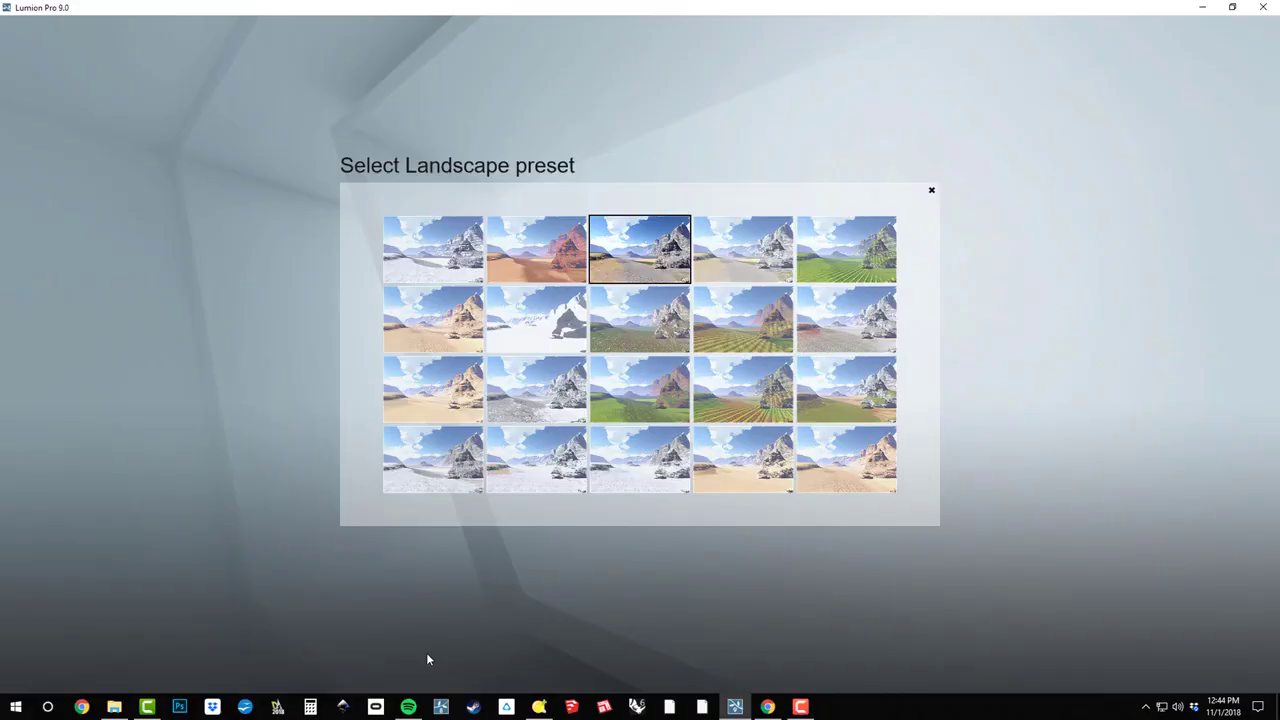
click(656, 317)
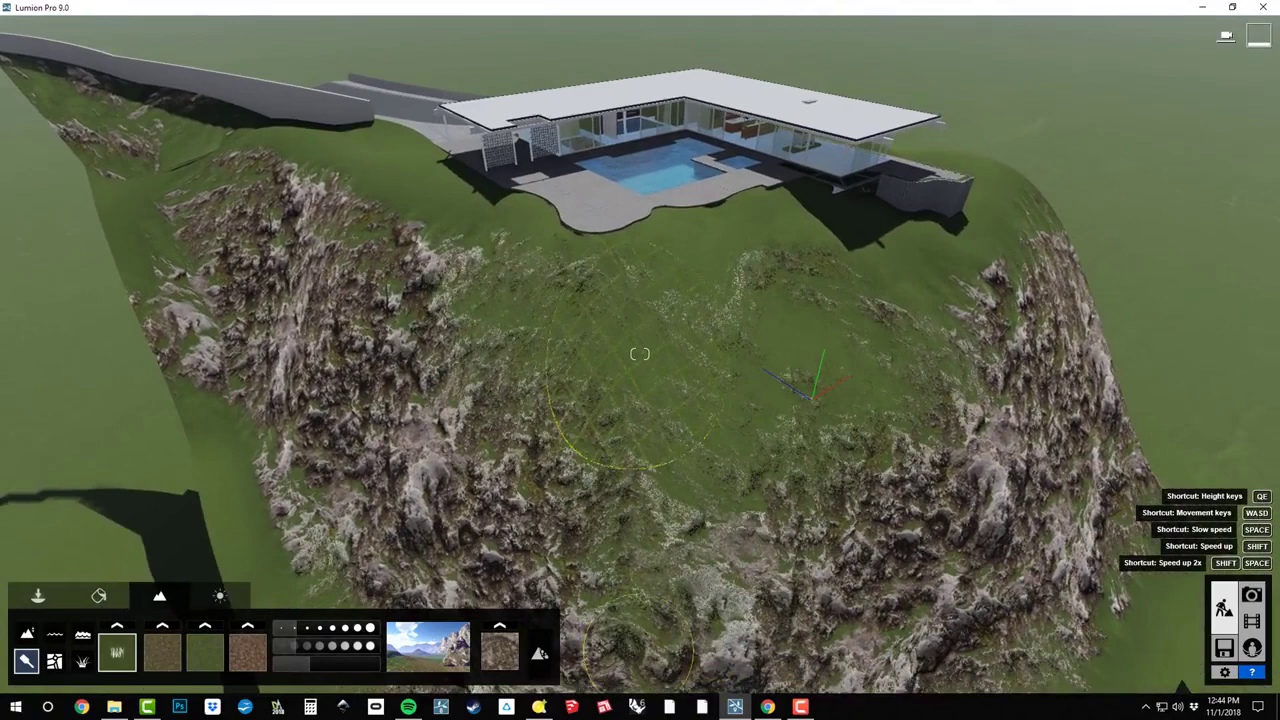
Step: Raise a large rocky hill on the left, then lower and smooth it
key(s)
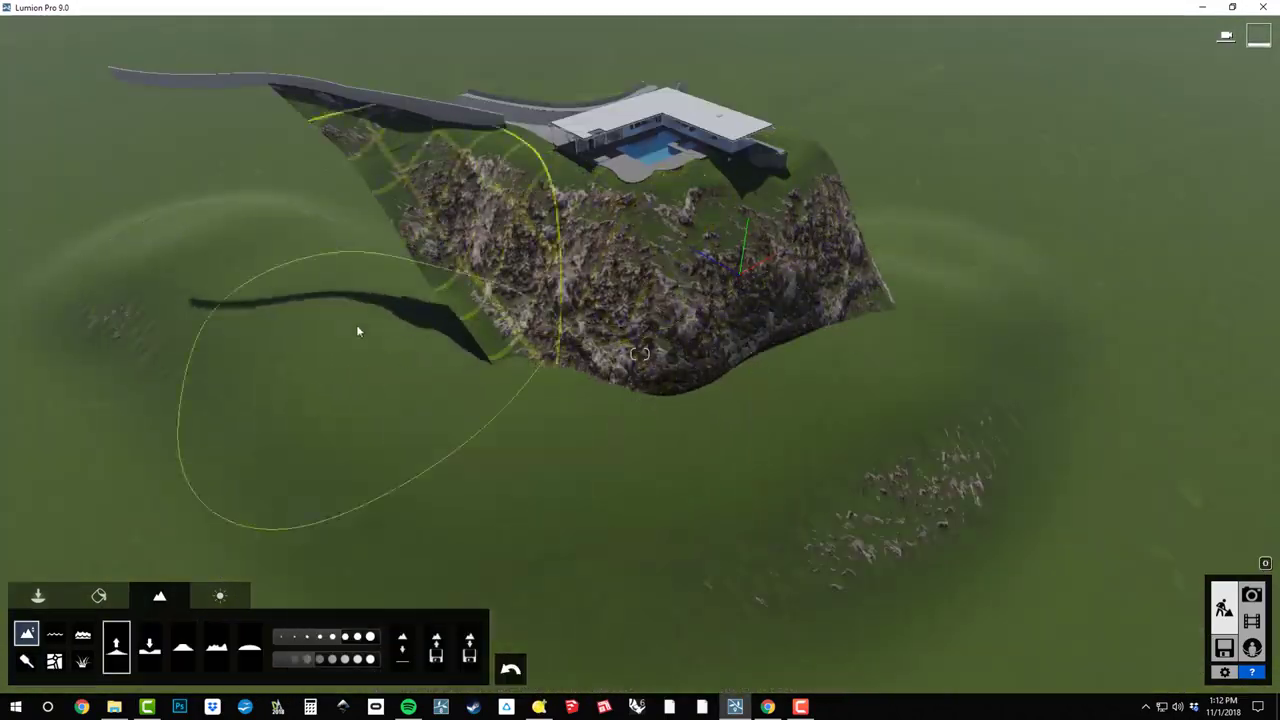
mouse_move(358, 331)
mouse_down()
mouse_move(183, 395)
mouse_move(282, 201)
mouse_move(373, 268)
mouse_move(377, 228)
mouse_move(326, 167)
mouse_move(187, 245)
mouse_move(285, 186)
mouse_move(632, 310)
mouse_move(737, 446)
mouse_up()
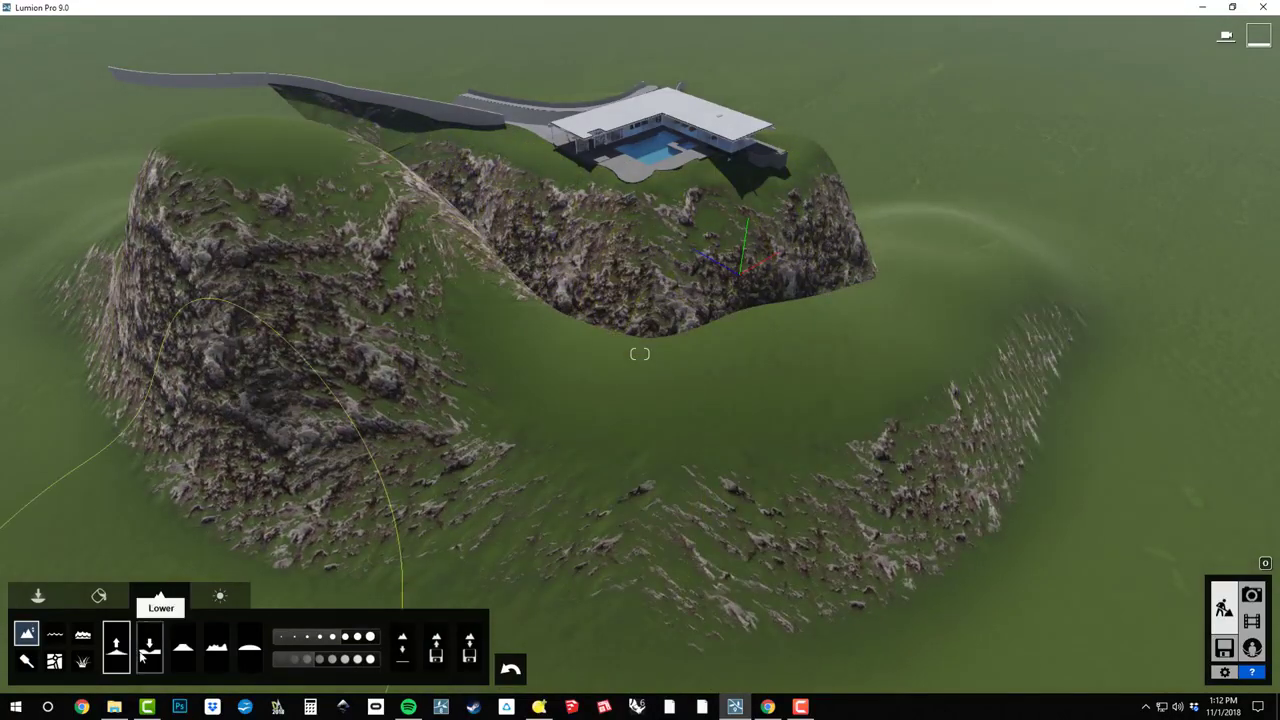
click(149, 650)
mouse_move(230, 260)
mouse_down()
mouse_move(274, 166)
mouse_move(300, 194)
mouse_move(234, 254)
mouse_up()
click(183, 647)
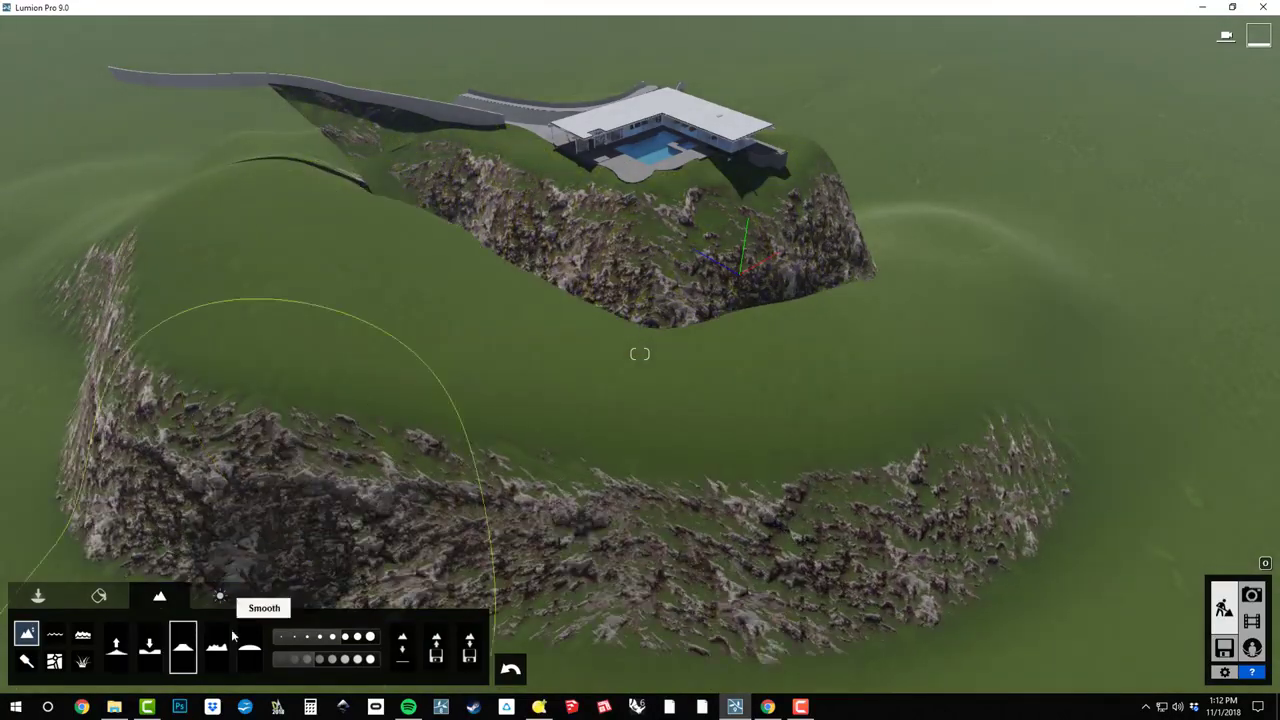
click(220, 645)
click(249, 650)
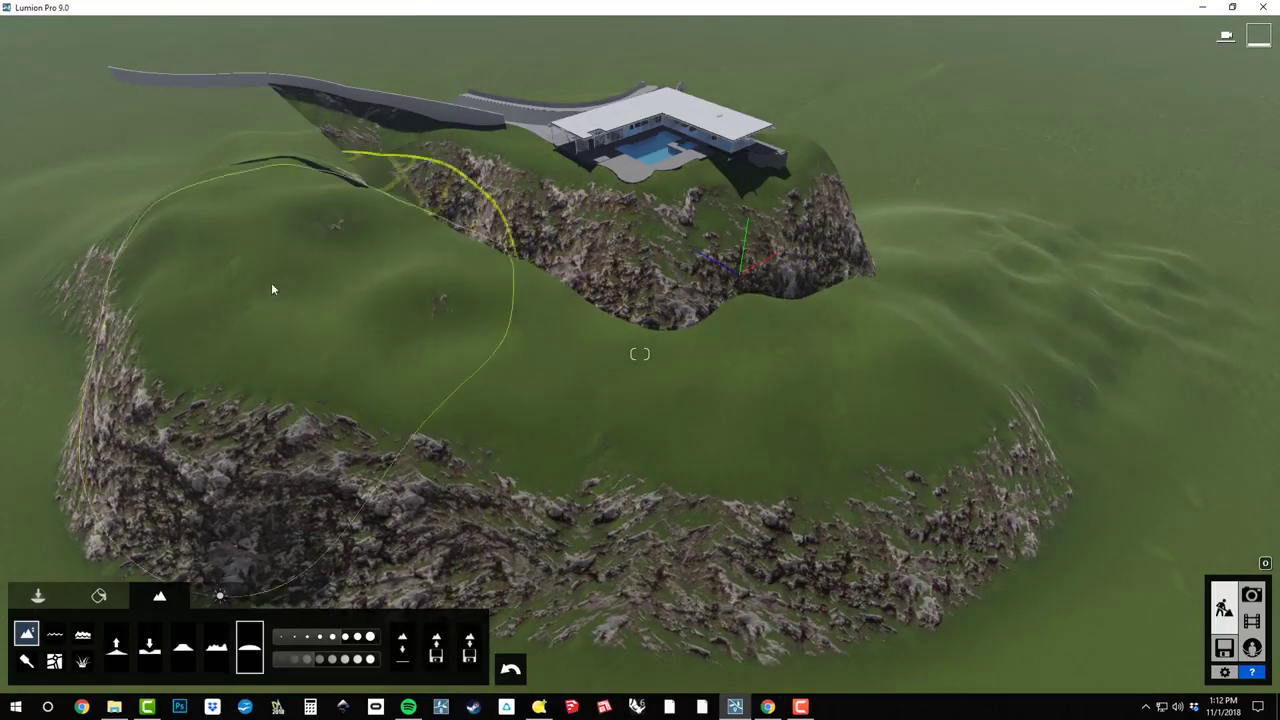
Step: Paint the left hill with the EuropeSand texture
click(26, 660)
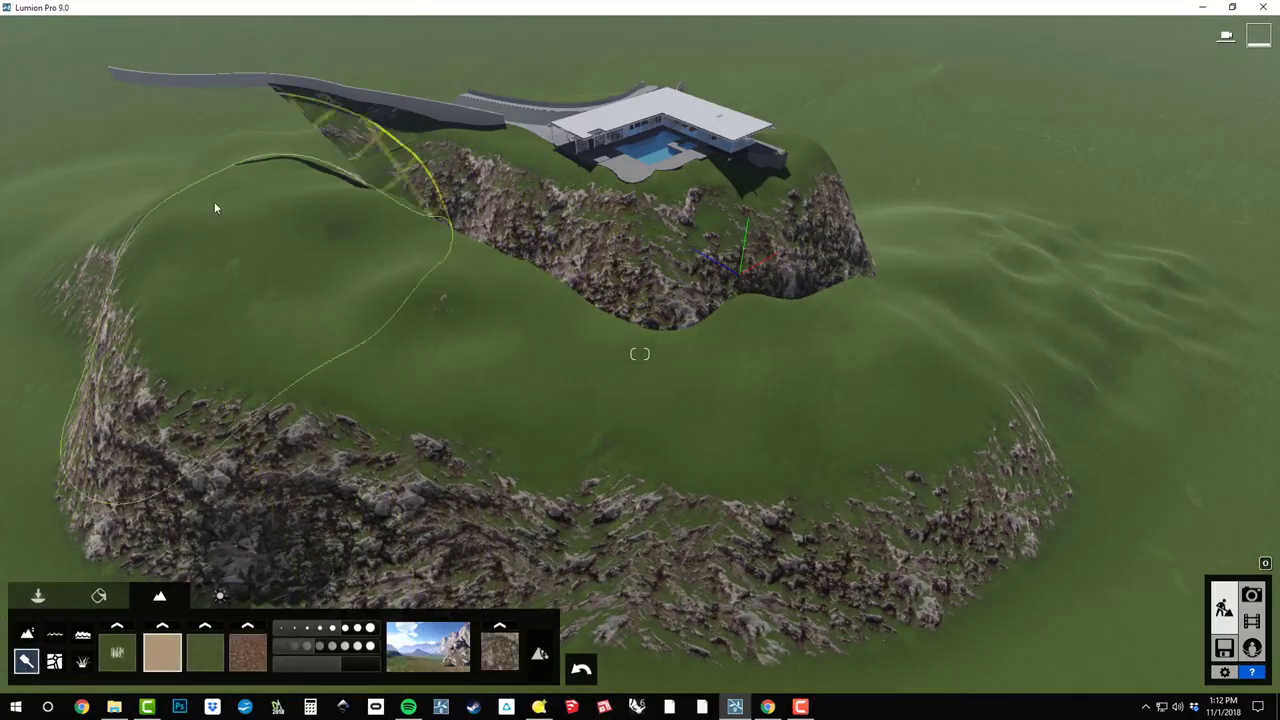
mouse_move(214, 206)
mouse_down()
mouse_move(609, 403)
mouse_move(1061, 285)
mouse_move(759, 384)
mouse_move(1, 309)
mouse_move(530, 304)
mouse_move(974, 202)
mouse_move(1130, 374)
mouse_move(808, 400)
mouse_up()
click(230, 628)
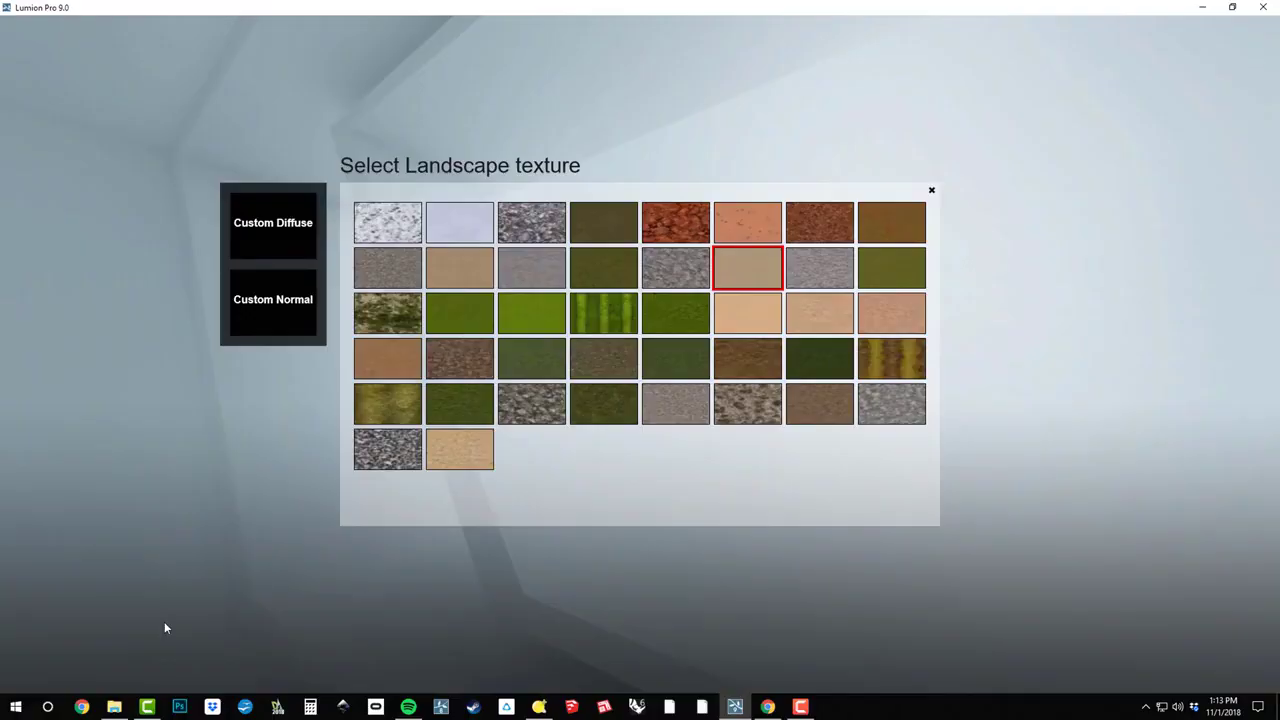
click(486, 271)
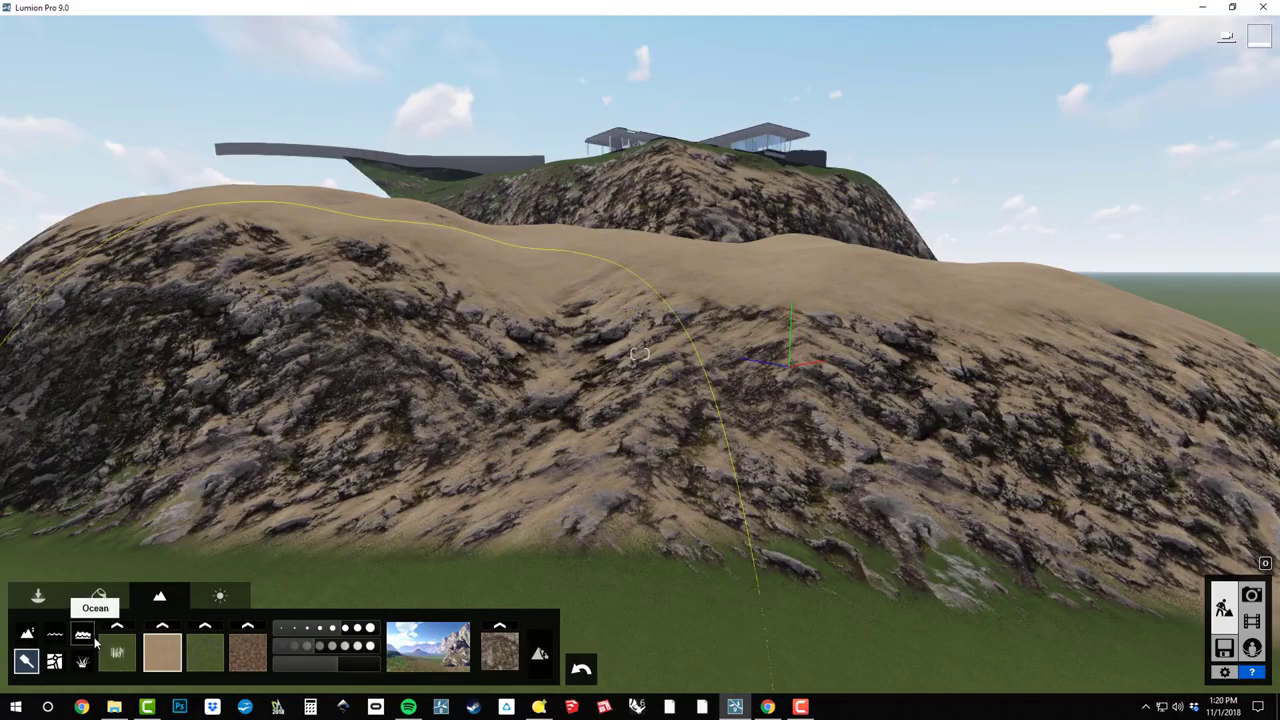
Step: Turn on the ocean around the island with wave intensity 0.6
click(84, 636)
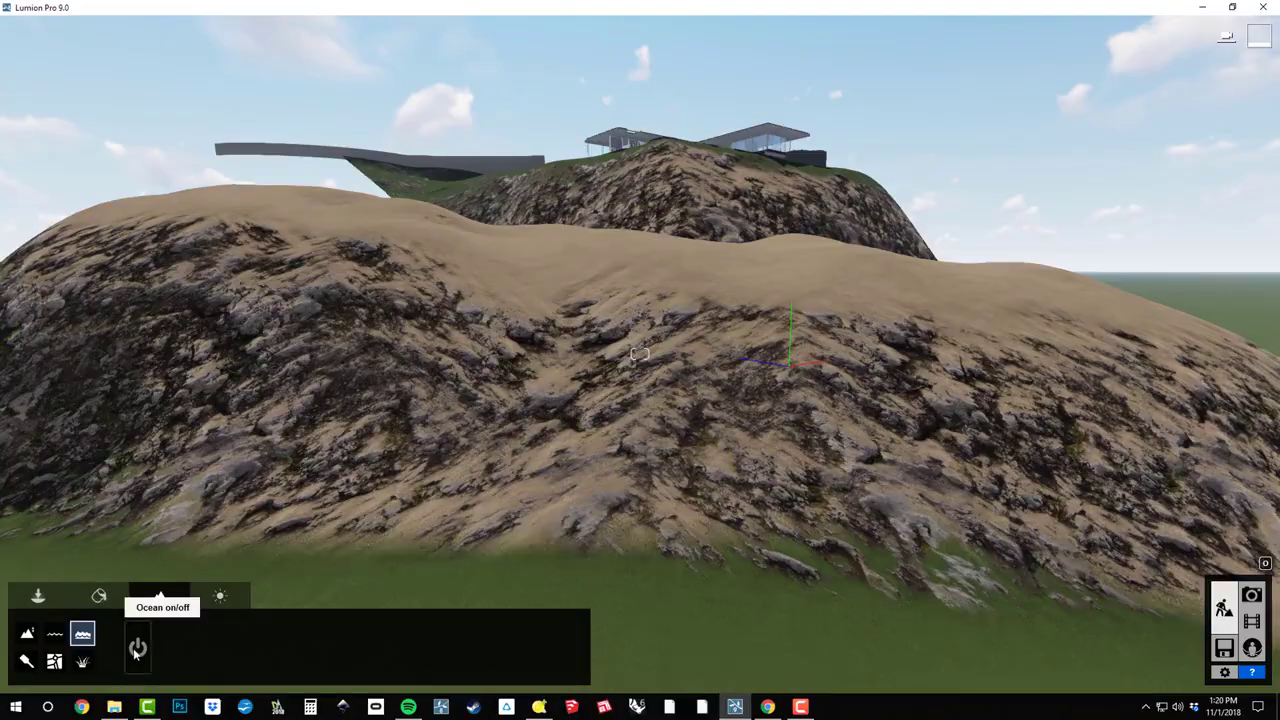
click(137, 650)
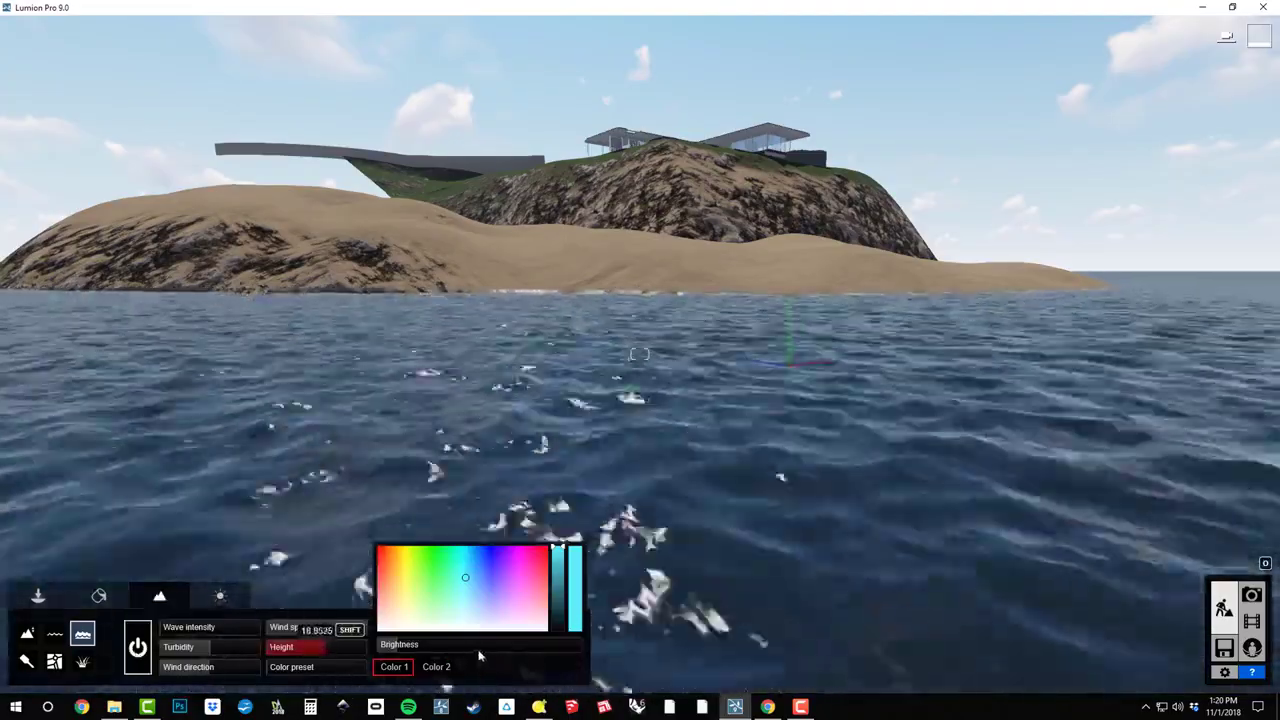
click(215, 627)
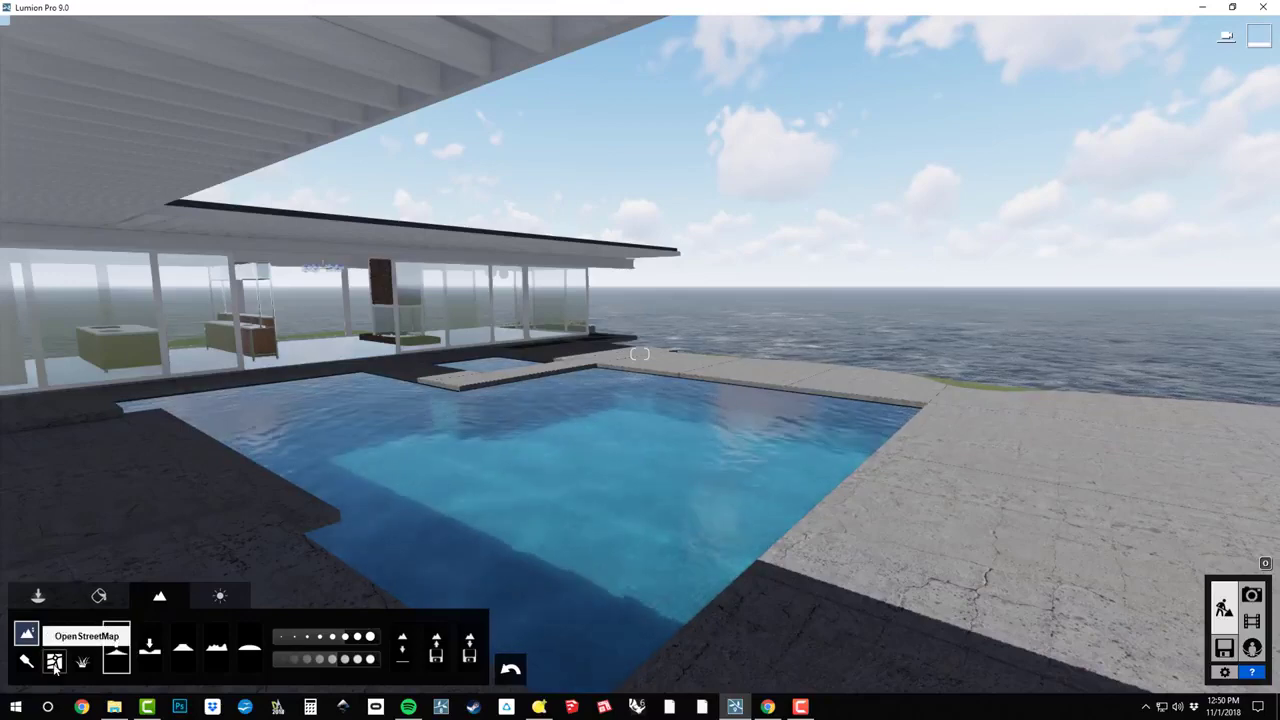
Step: Enable OpenStreetMap, search 'los angeles' and download the surrounding city blocks
click(54, 662)
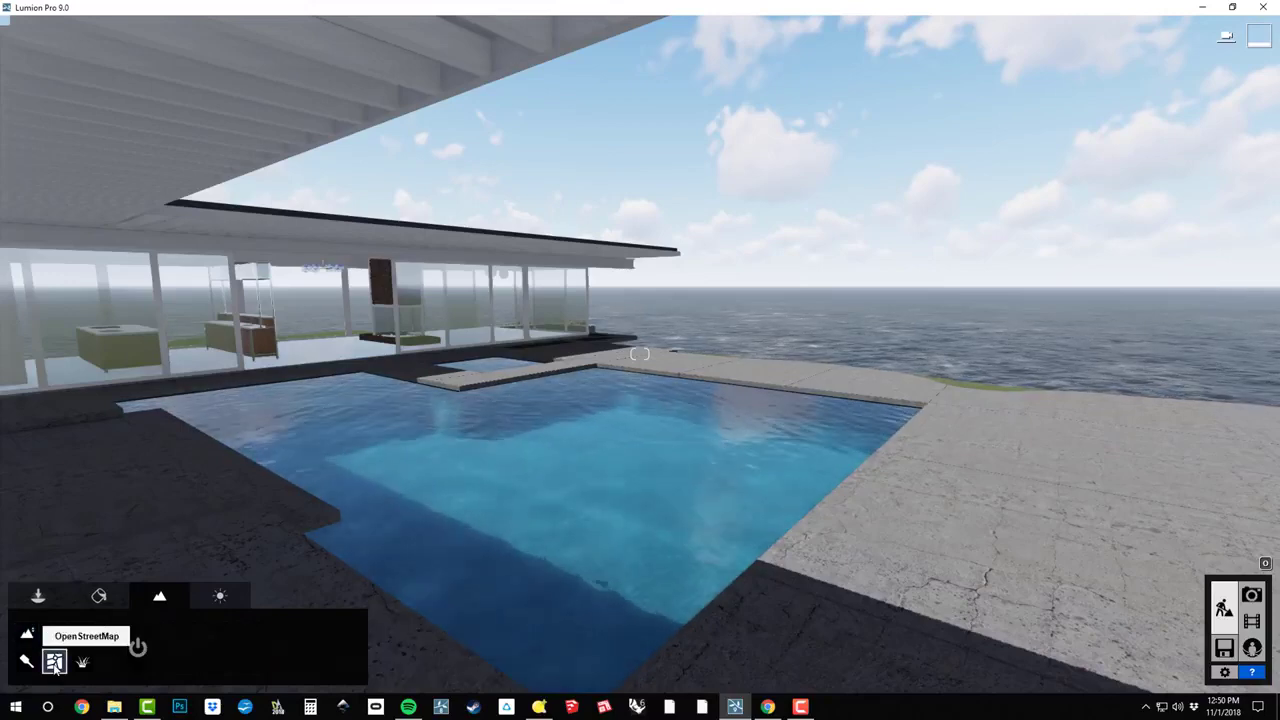
click(137, 648)
click(986, 120)
text(los angele)
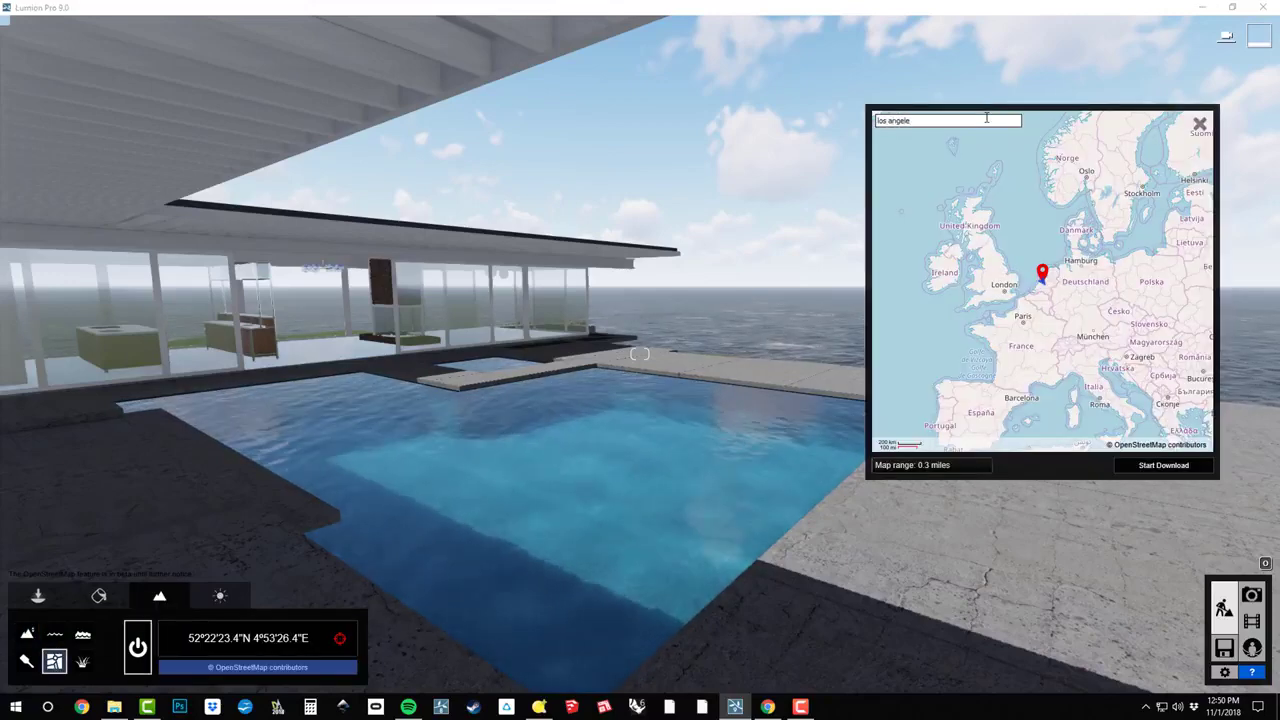
text(s)
key(Return)
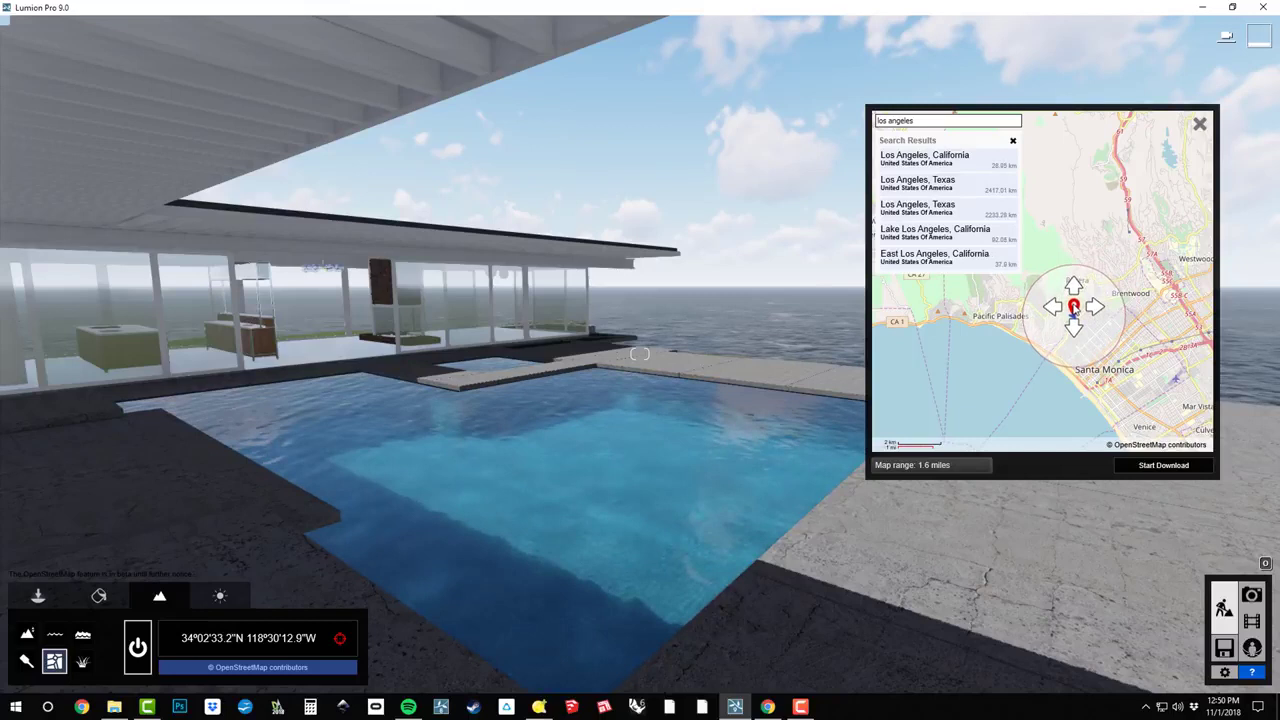
click(1155, 465)
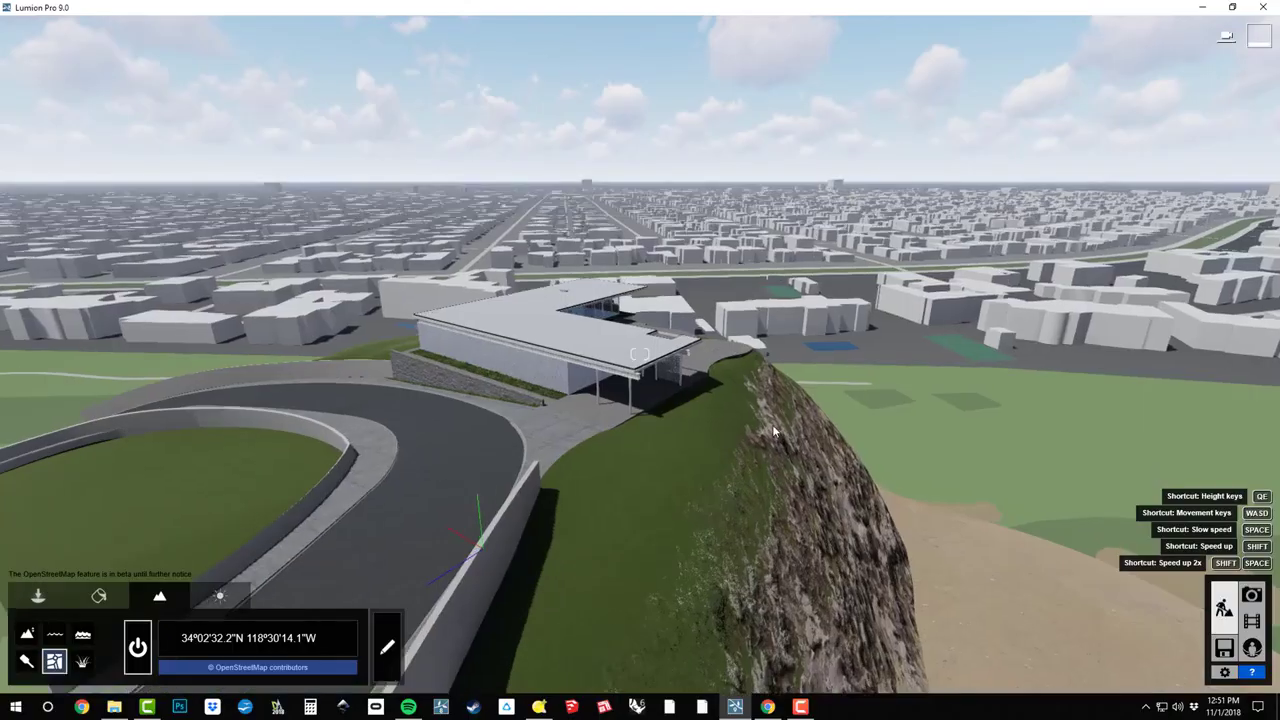
Step: Fly down to the pool terrace and swing the sun to change the shadow direction
key(w)
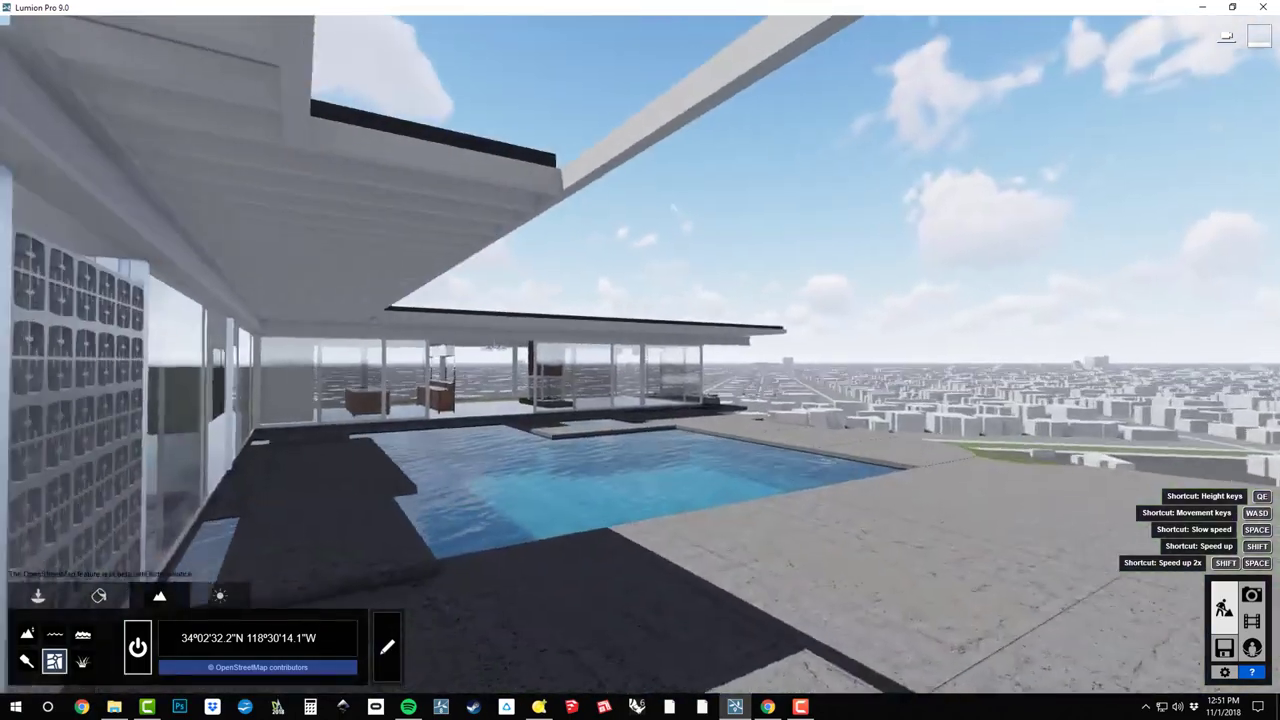
click(220, 596)
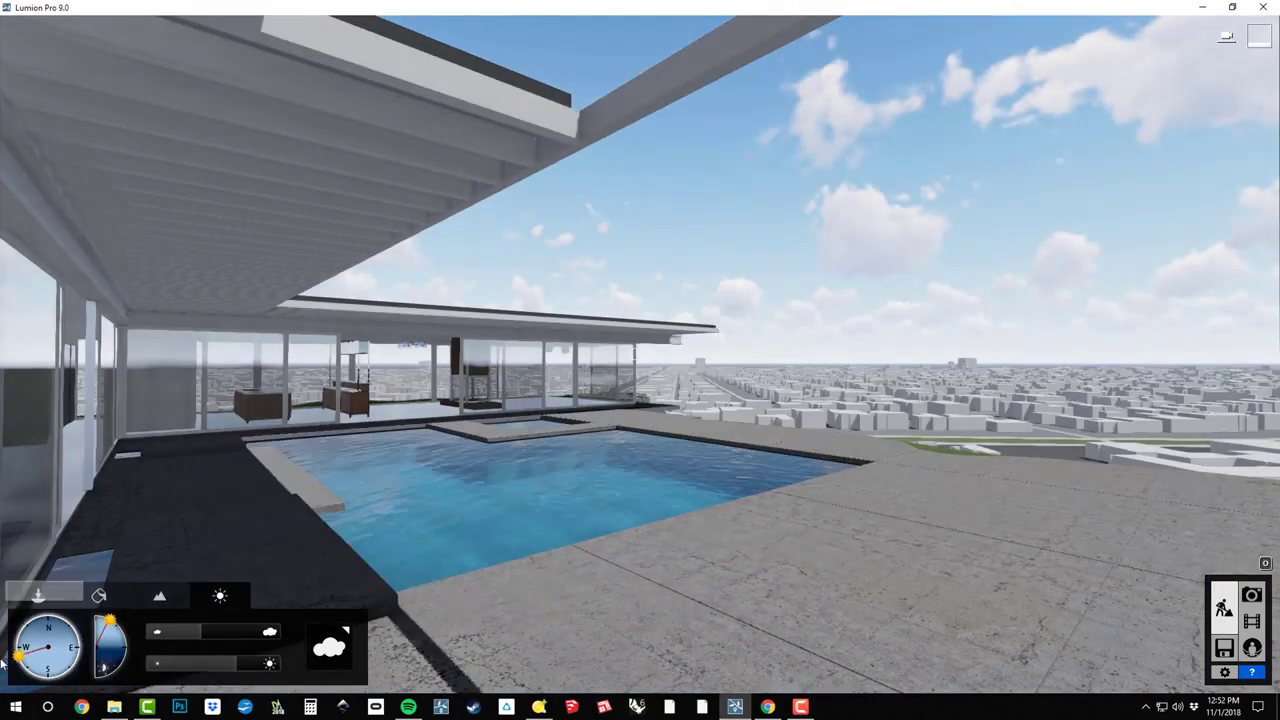
drag(20, 655, 118, 620)
Step: Apply a different cloud sky and reduce the cloud amount to 0.7
click(330, 647)
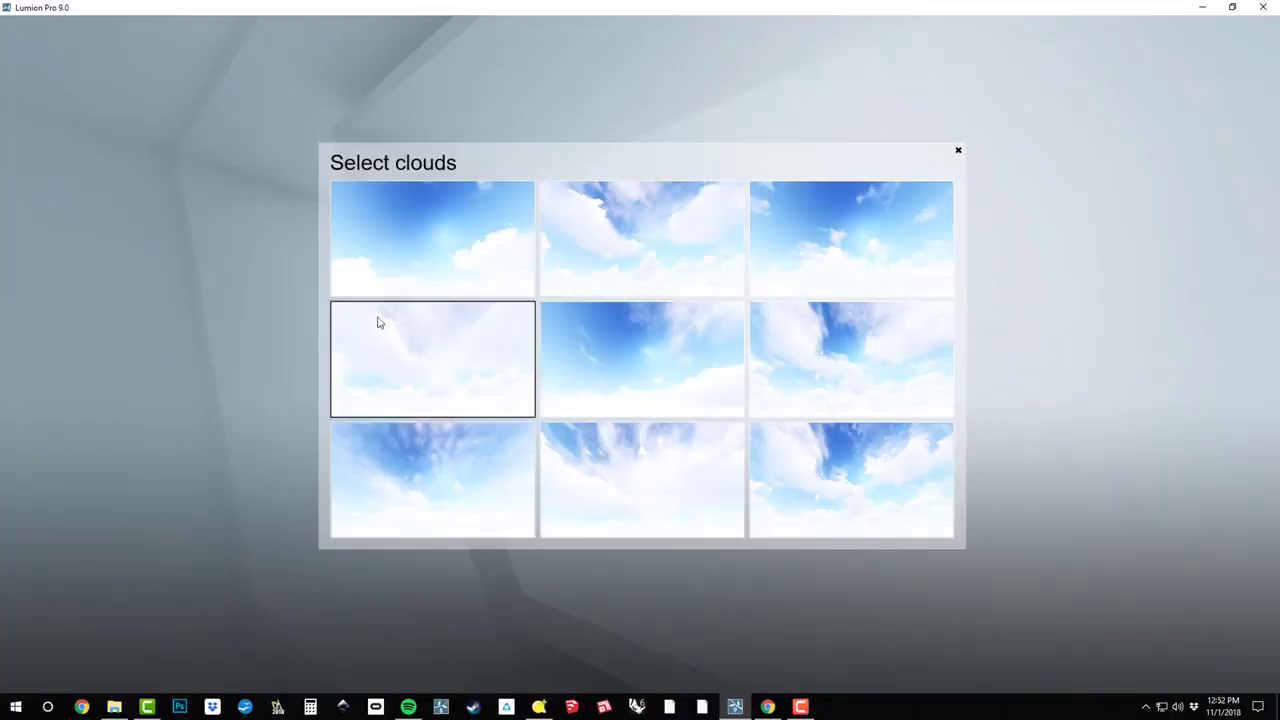
click(837, 334)
drag(247, 632, 197, 632)
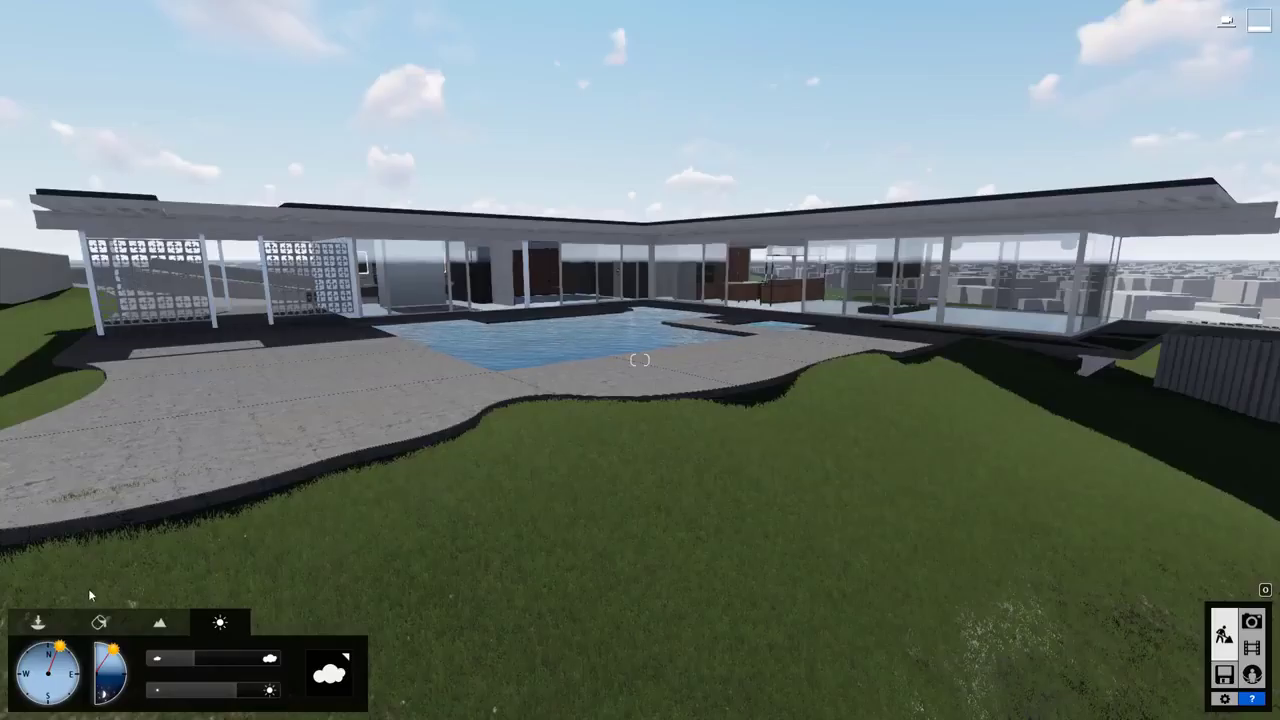
Step: Browse the Nature, Transport, Character, Outdoor, Indoor, Effects, Sound and Lights libraries
click(38, 622)
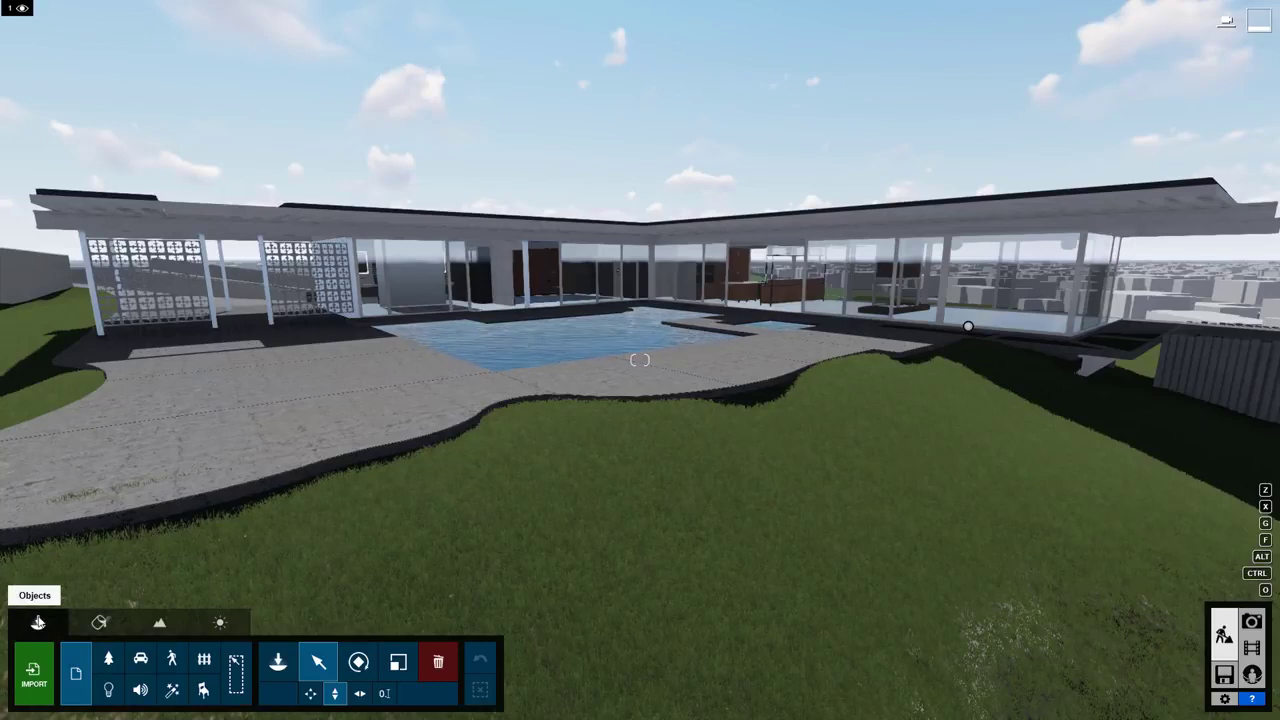
click(278, 662)
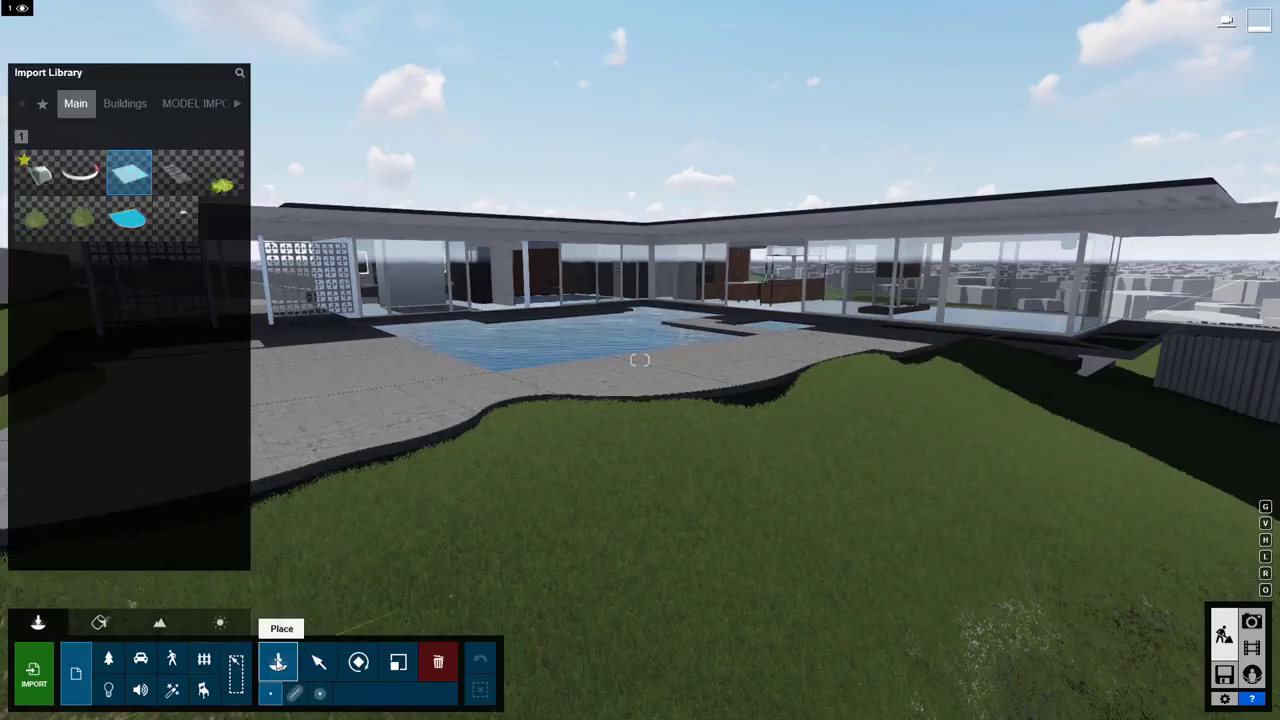
click(112, 658)
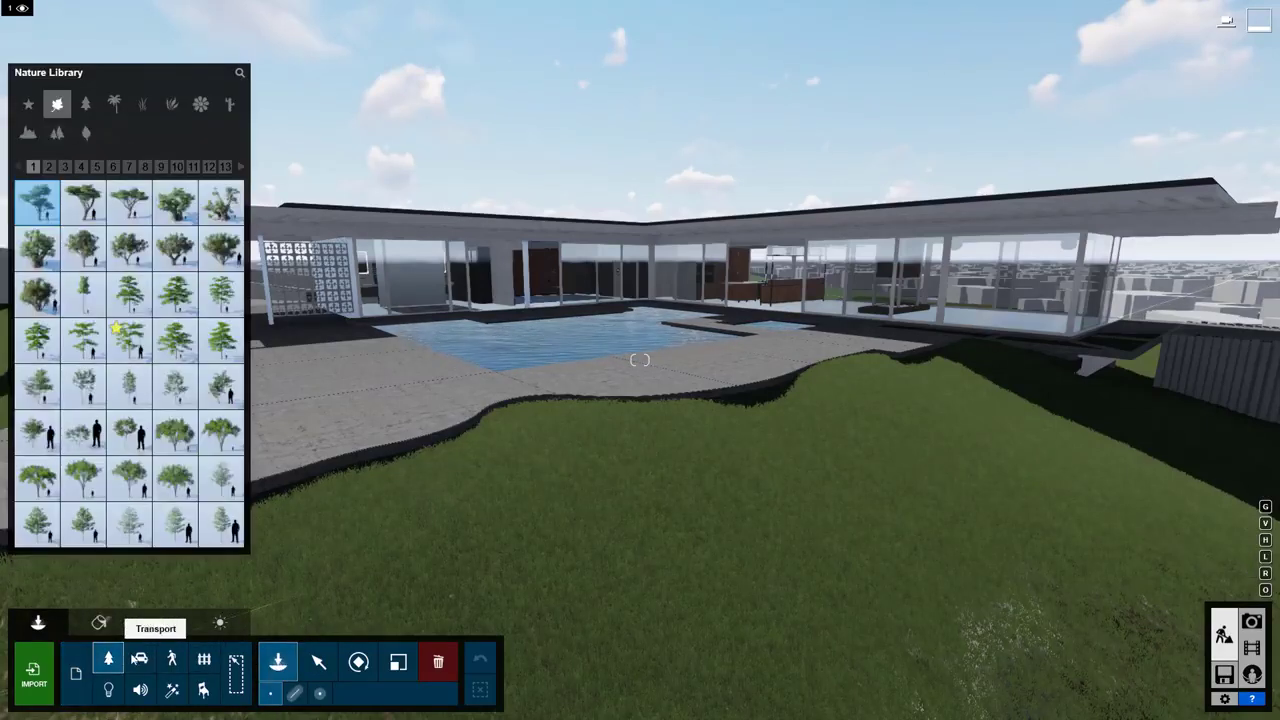
click(140, 660)
click(173, 662)
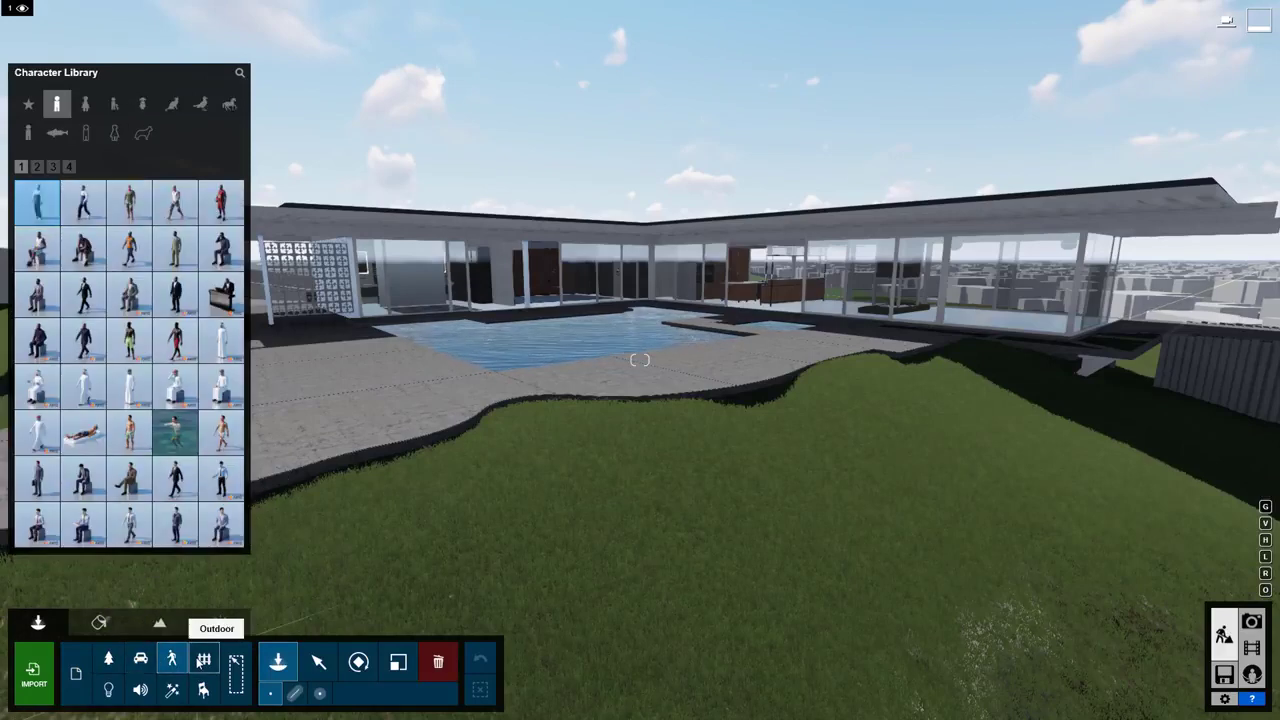
click(203, 664)
click(203, 688)
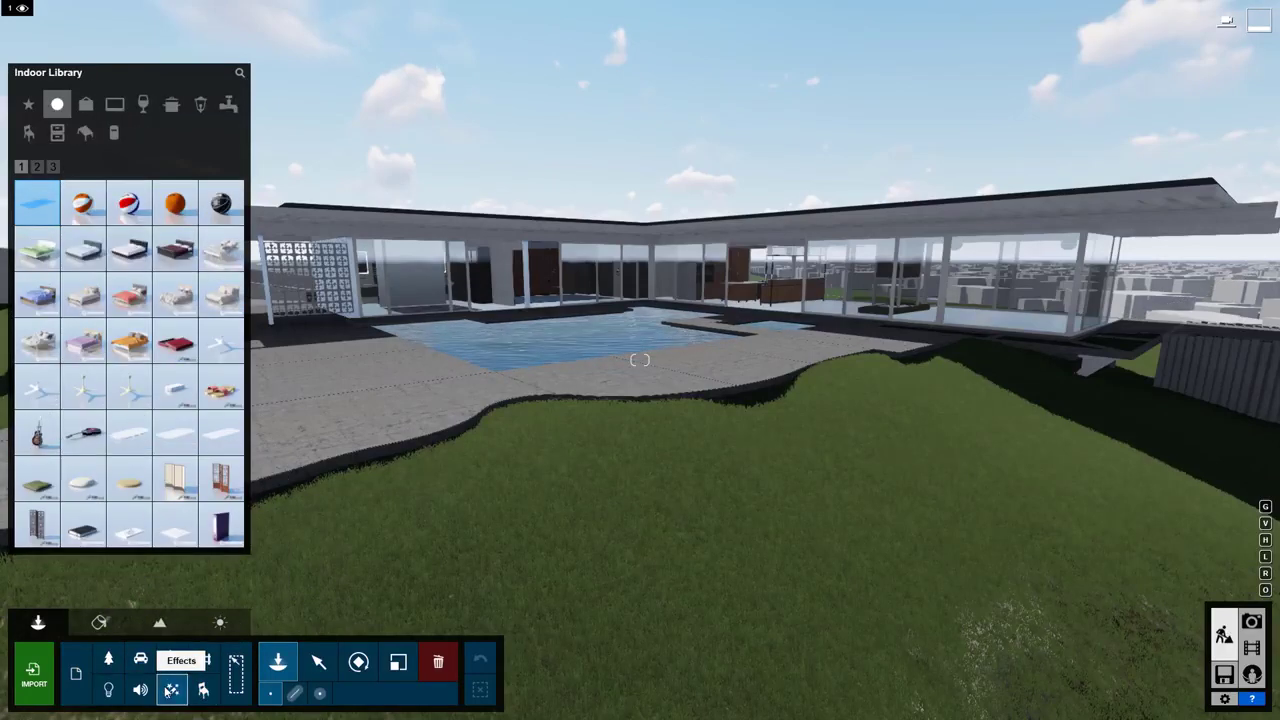
click(171, 690)
click(139, 690)
click(110, 690)
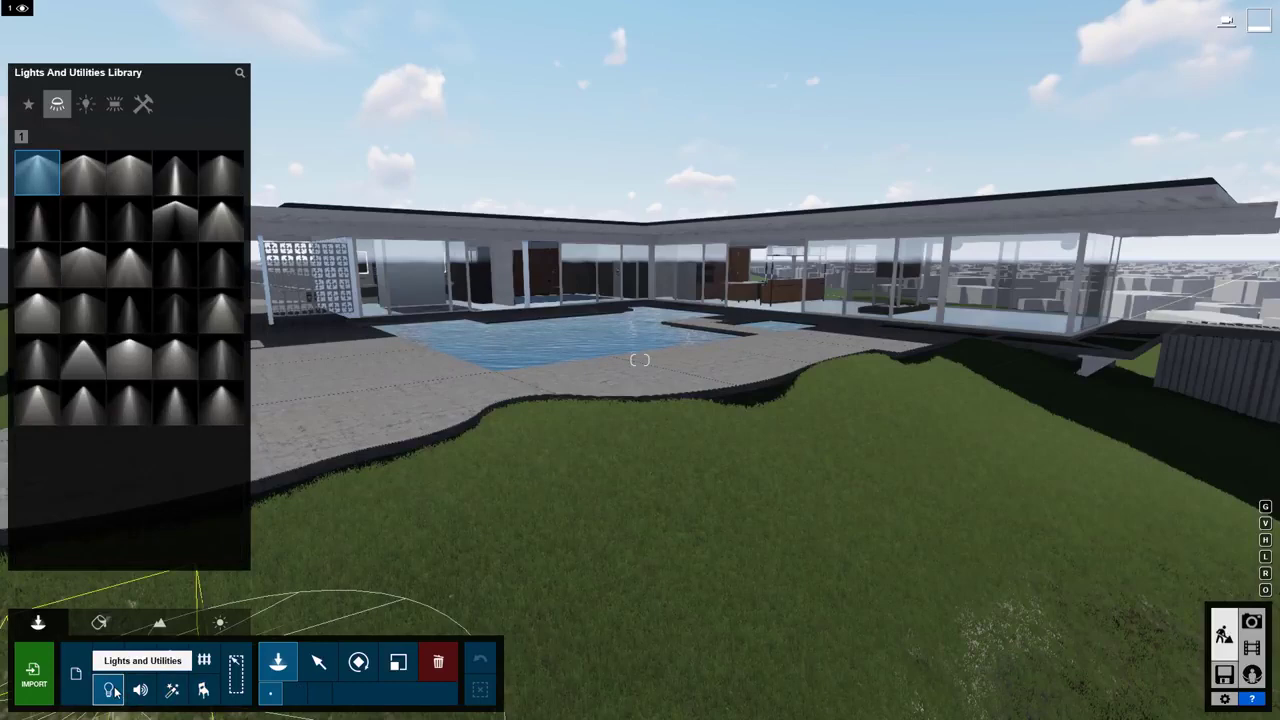
Step: Browse transport categories: boats, buses, cars, construction, sports cars, SUVs, trucks, emergency, trains
click(140, 658)
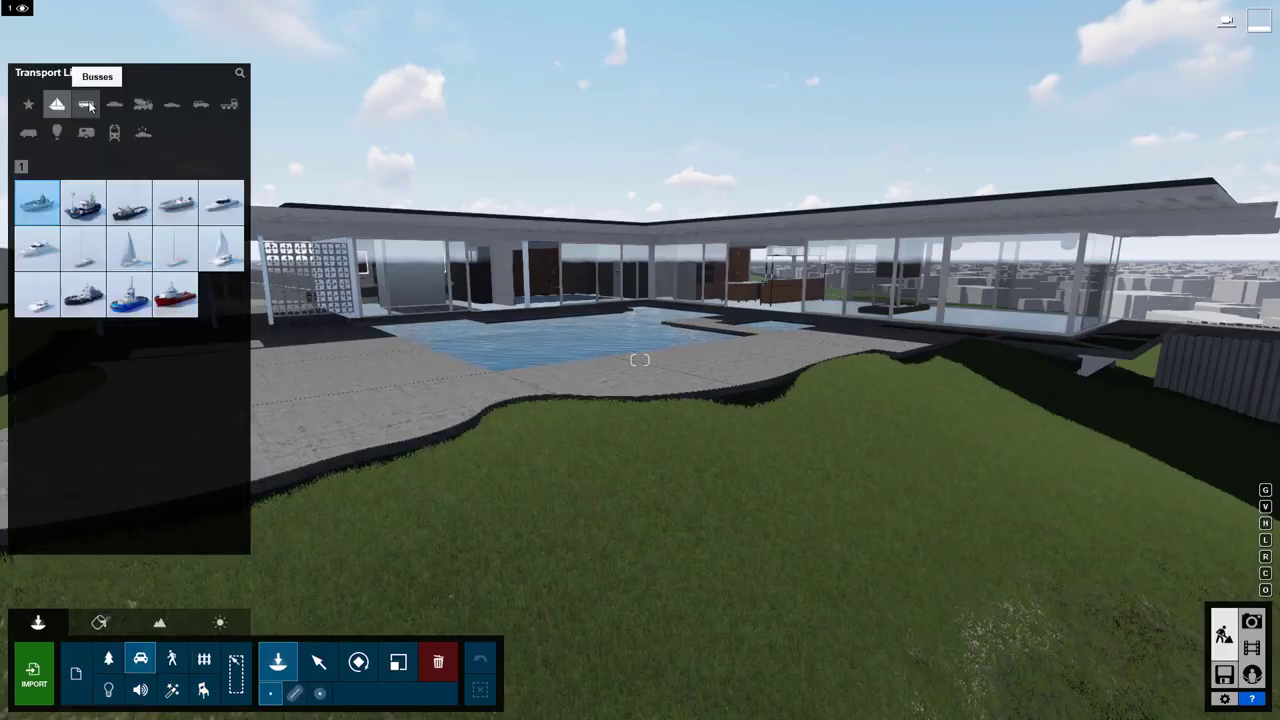
click(88, 105)
click(131, 110)
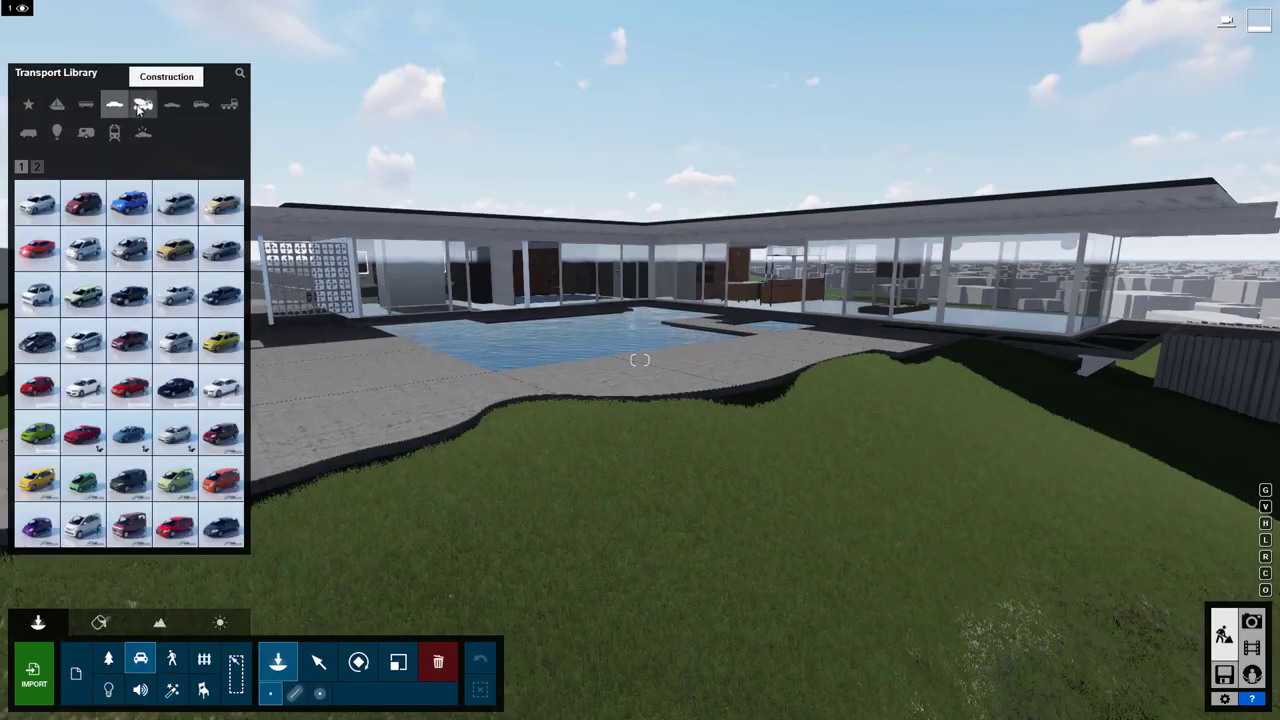
click(141, 107)
click(171, 108)
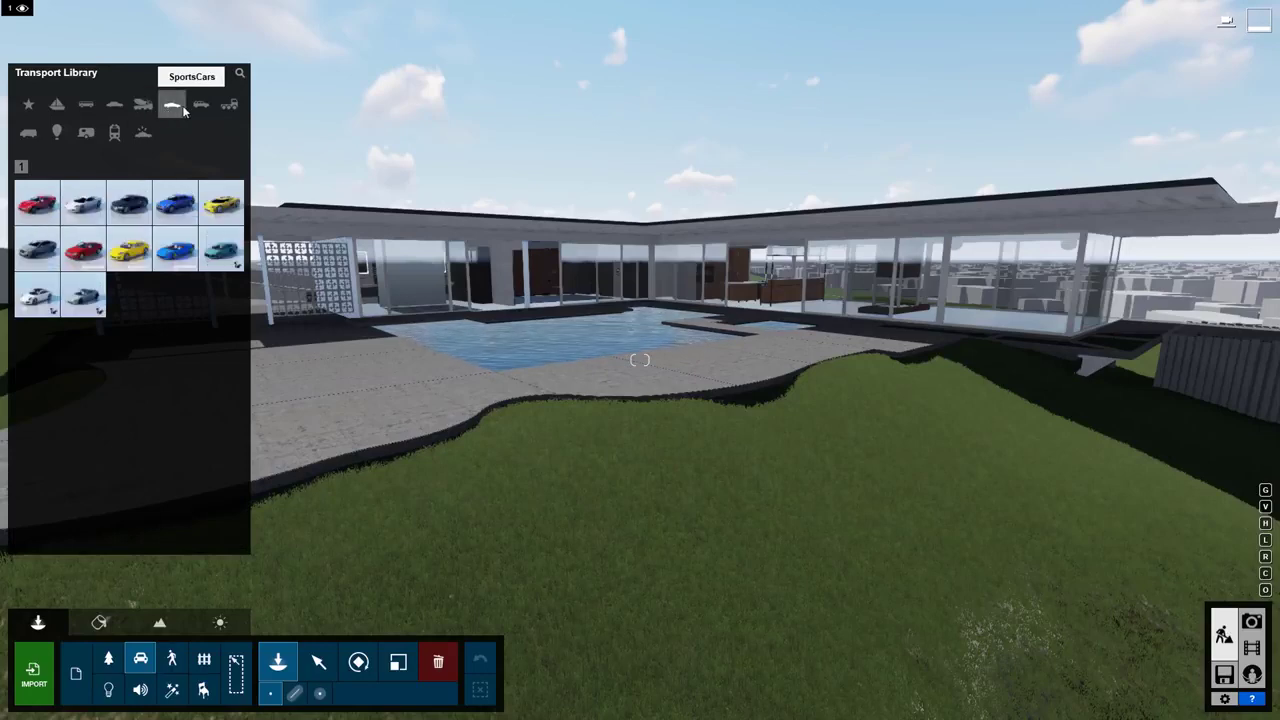
click(199, 106)
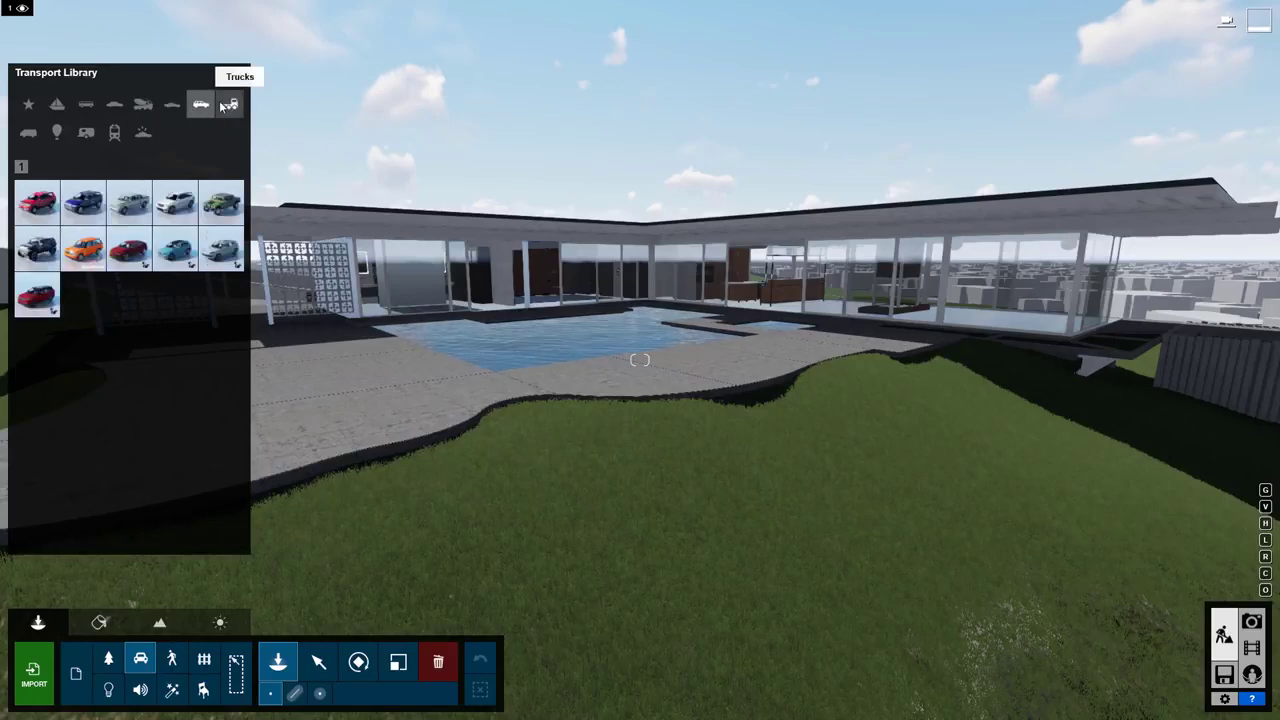
click(226, 106)
click(144, 134)
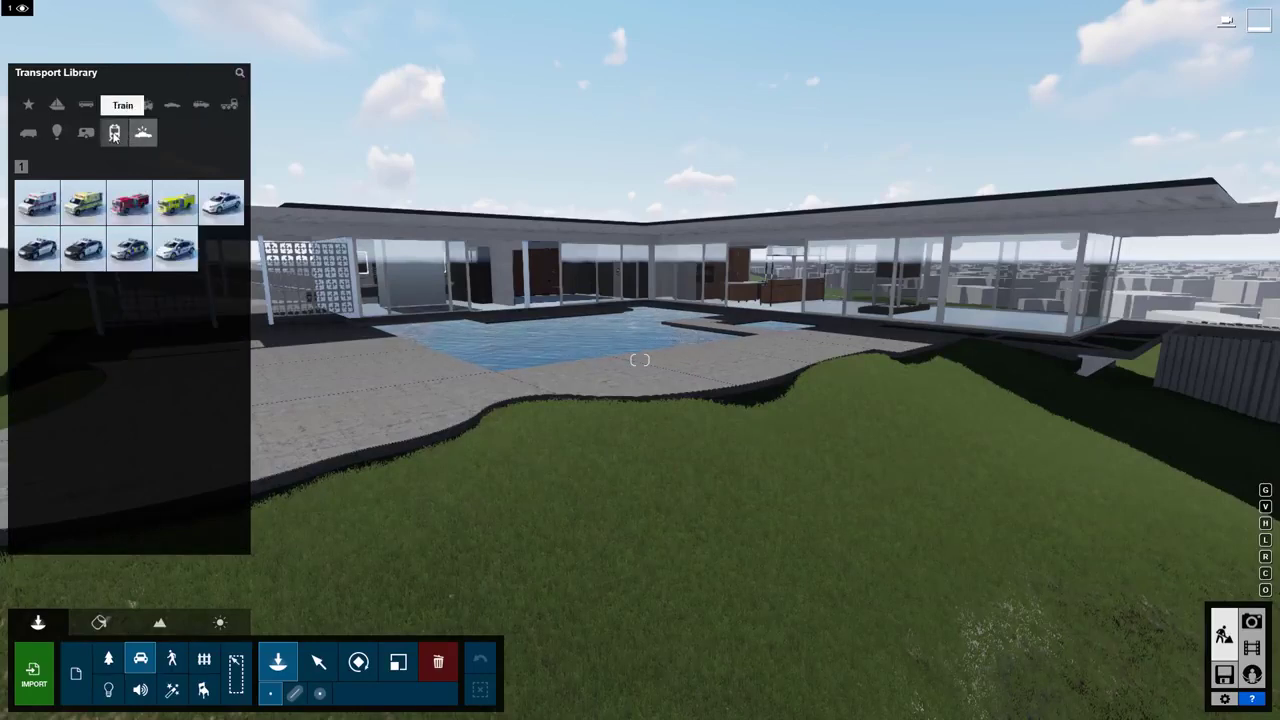
click(114, 133)
Step: Place an AmericanBoxwood shrub from the Nature Library on the lawn by the pool
click(109, 660)
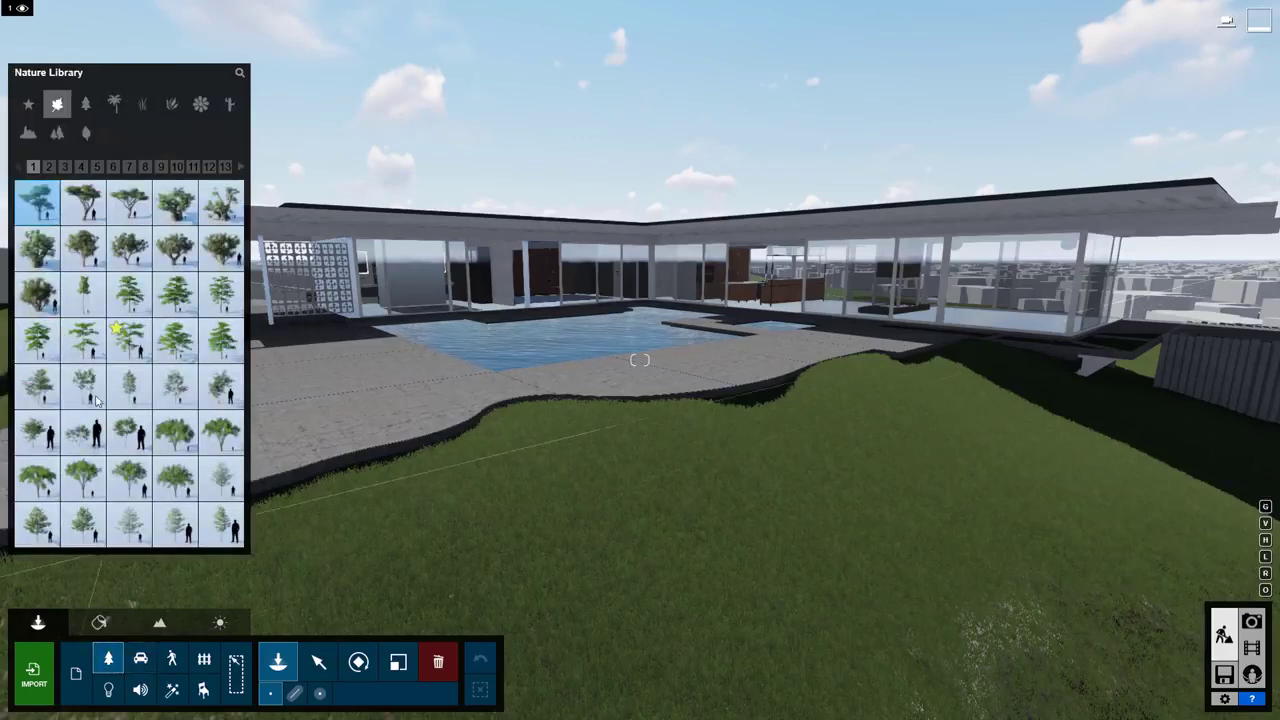
click(86, 105)
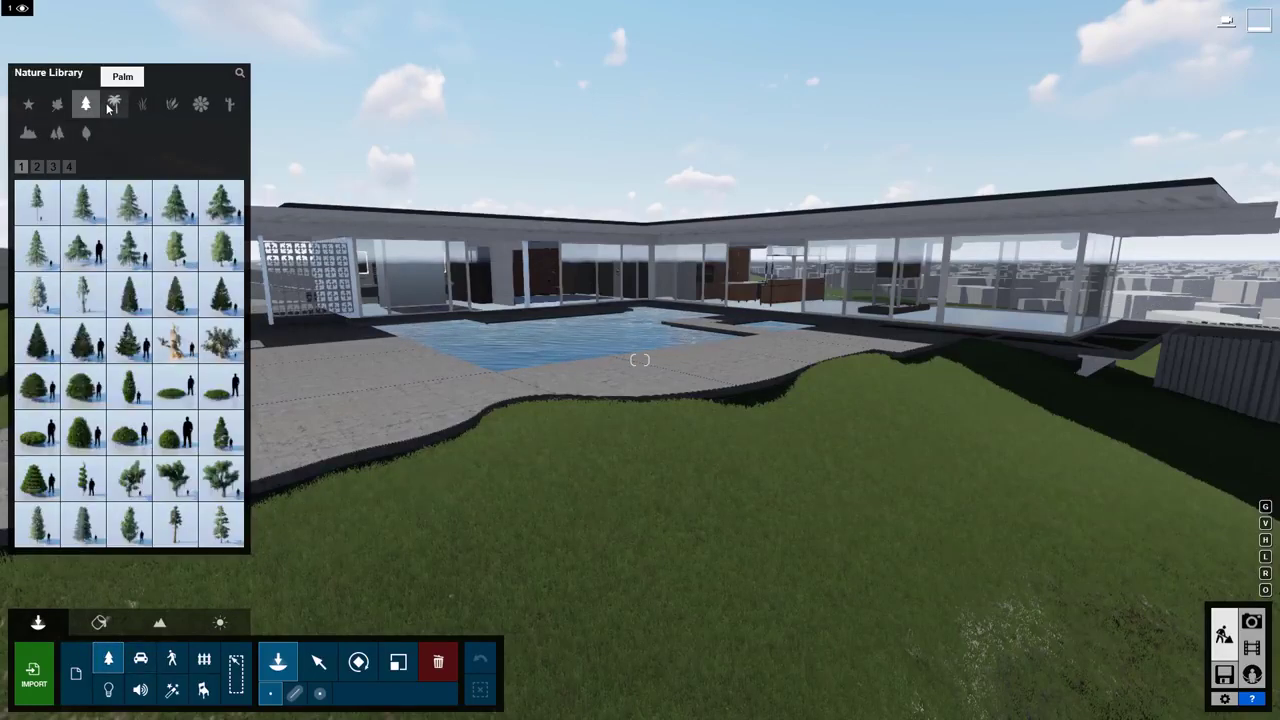
click(171, 103)
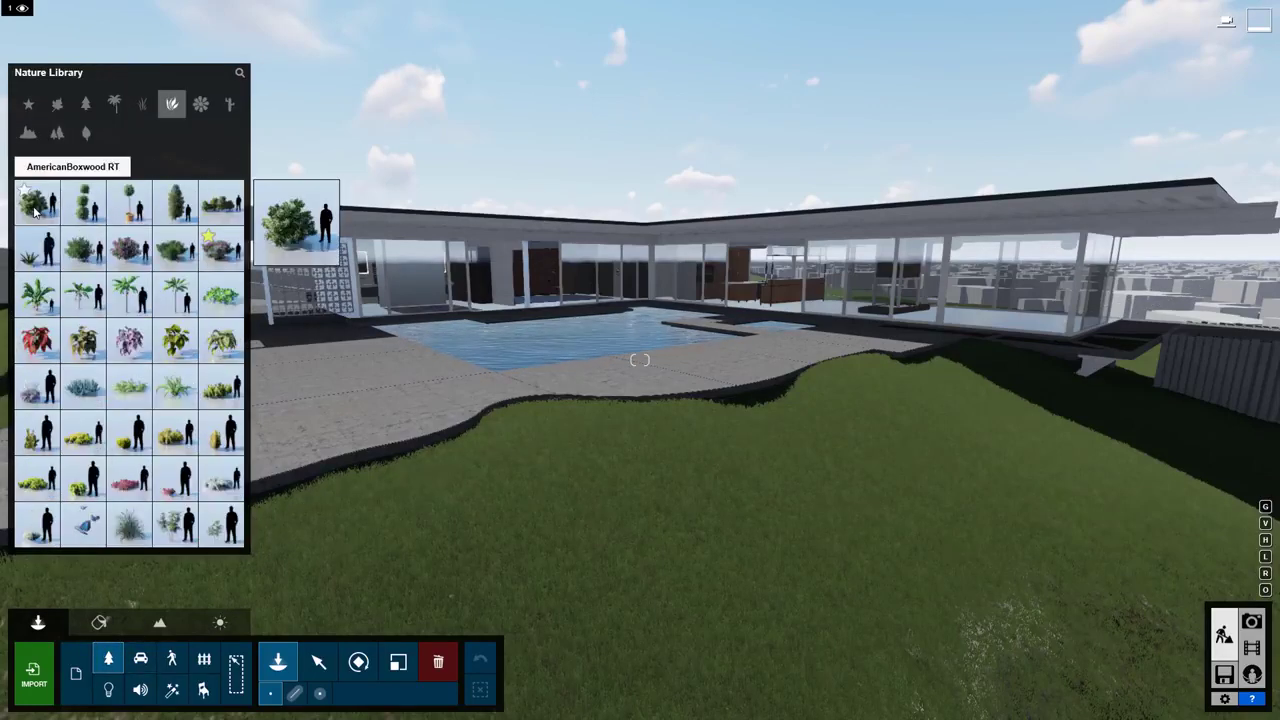
click(108, 254)
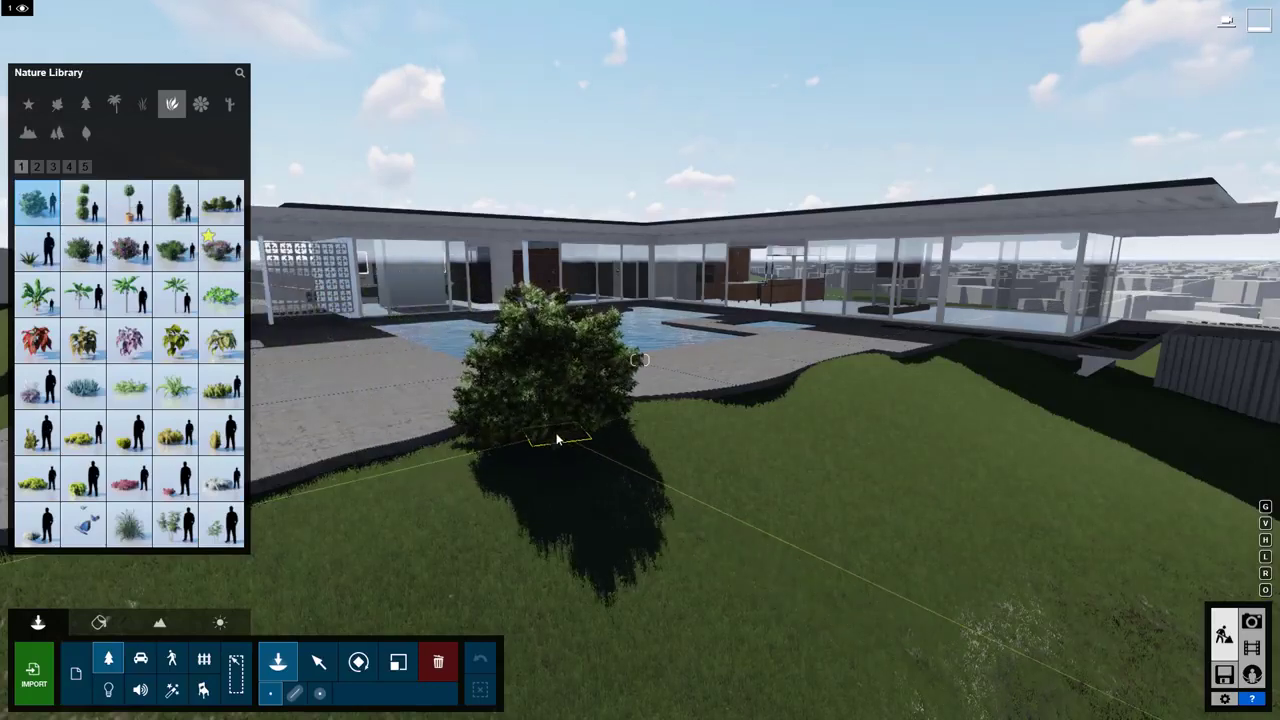
click(557, 438)
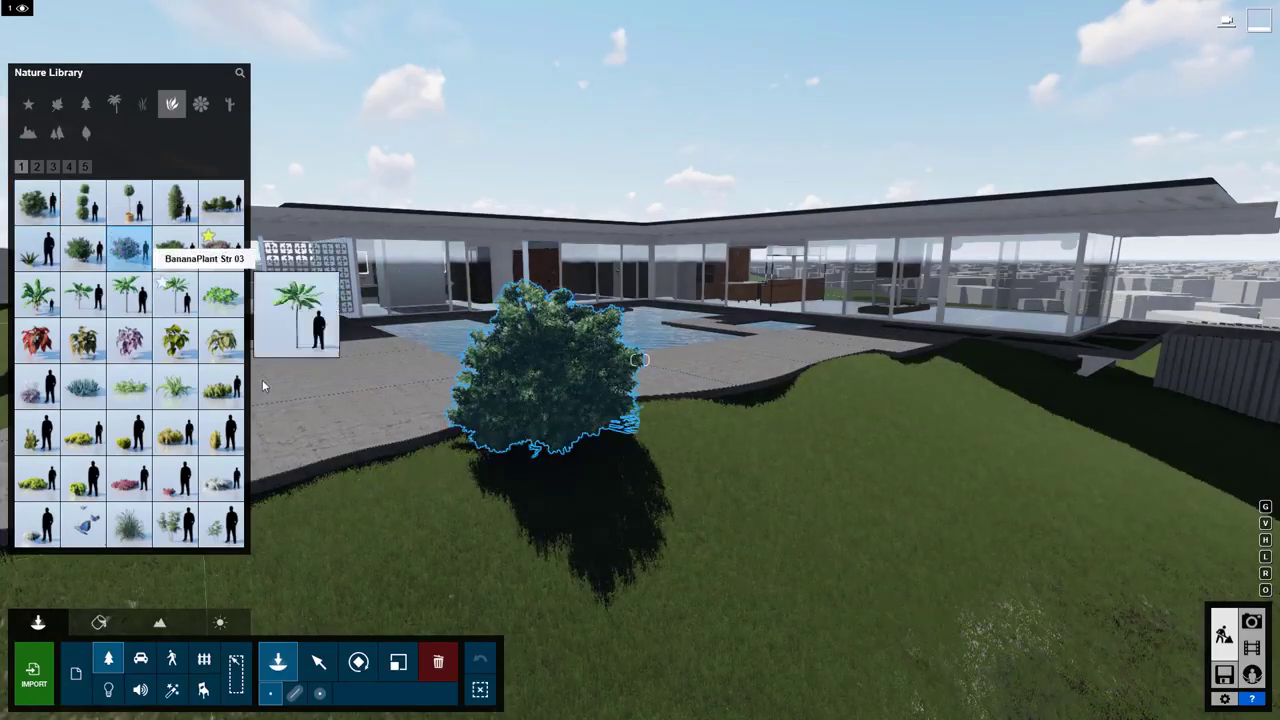
Step: Pick a pink flowering shrub, then rotate and scale it before placing
click(129, 248)
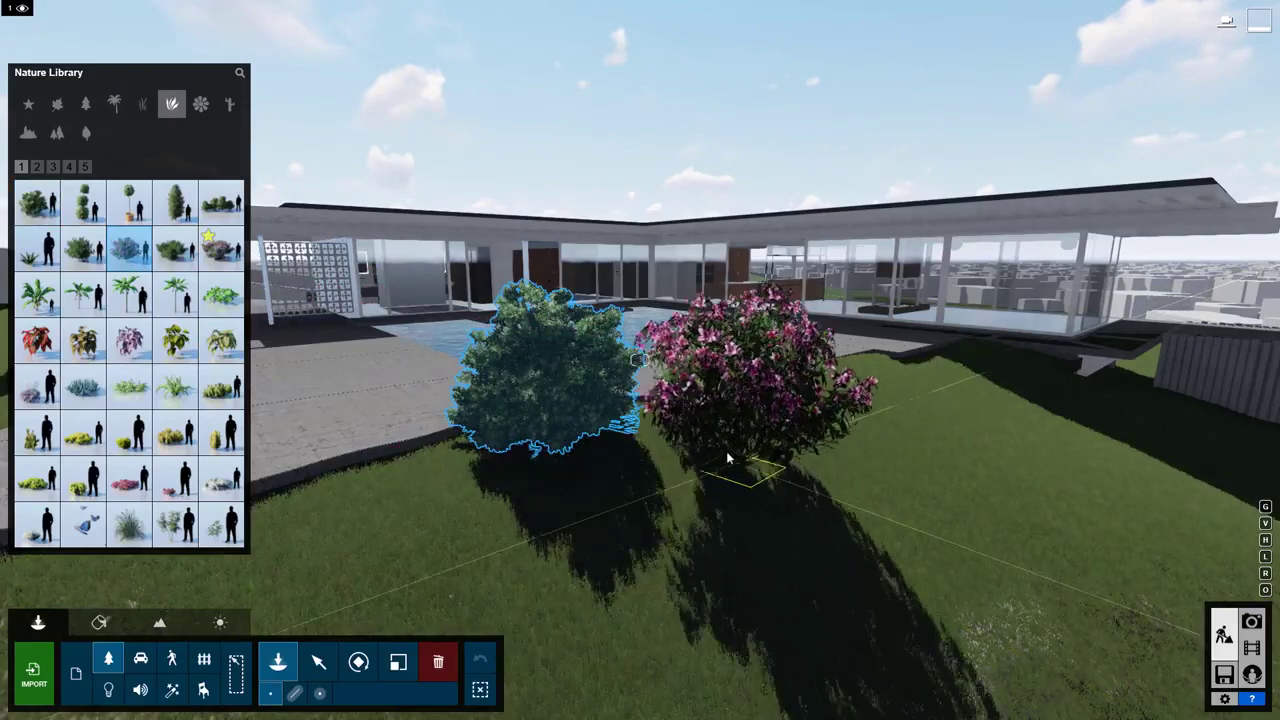
key(r)
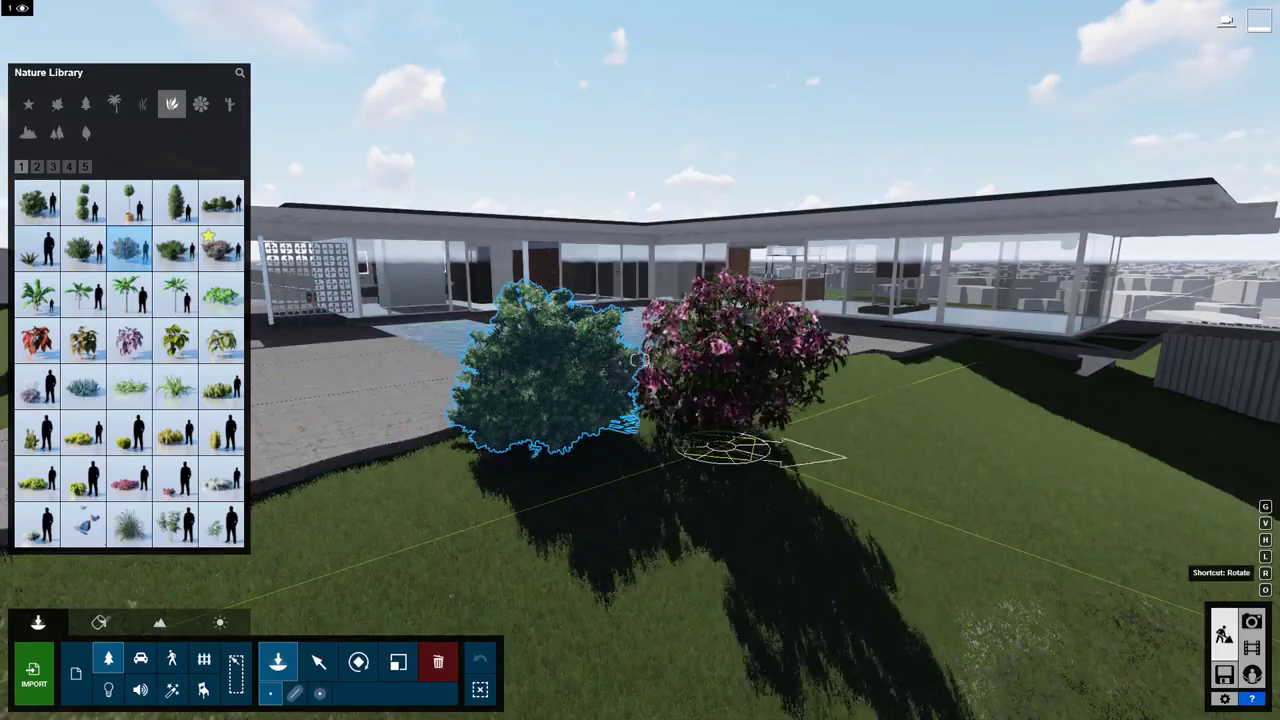
key(l)
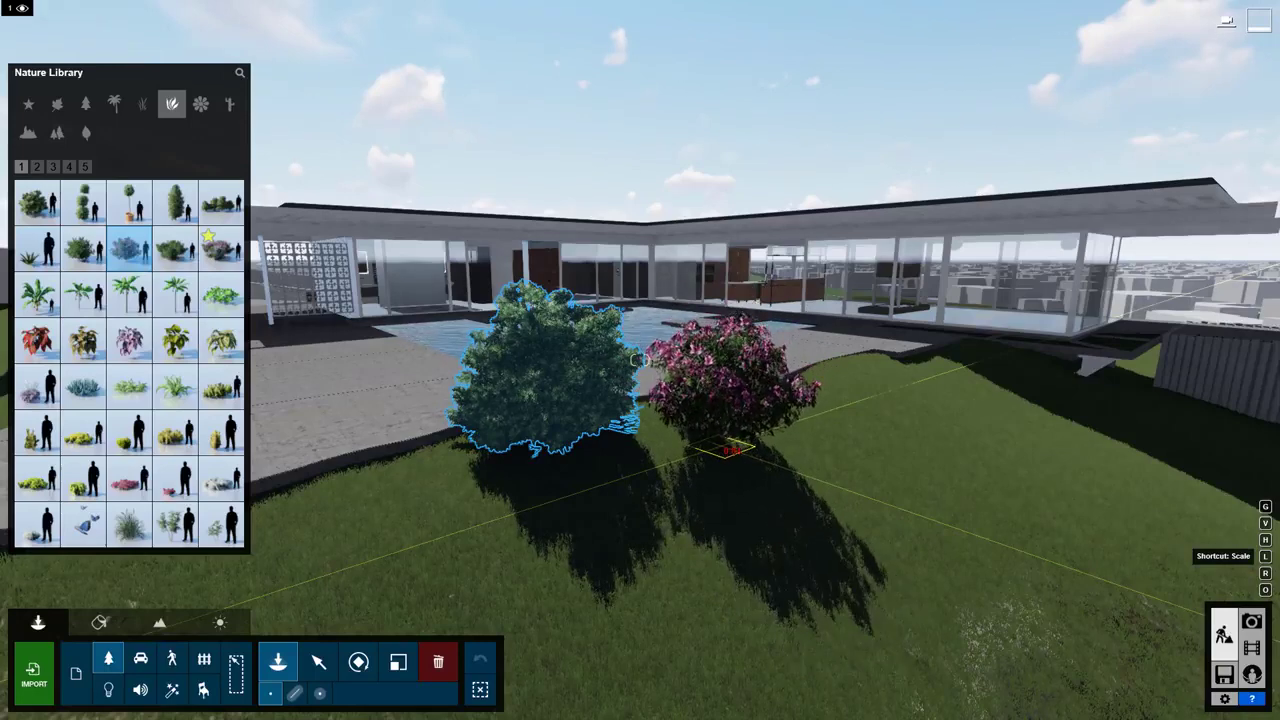
Step: Place the pink shrub beside the boxwood and a palm cluster next to it
click(692, 428)
click(240, 72)
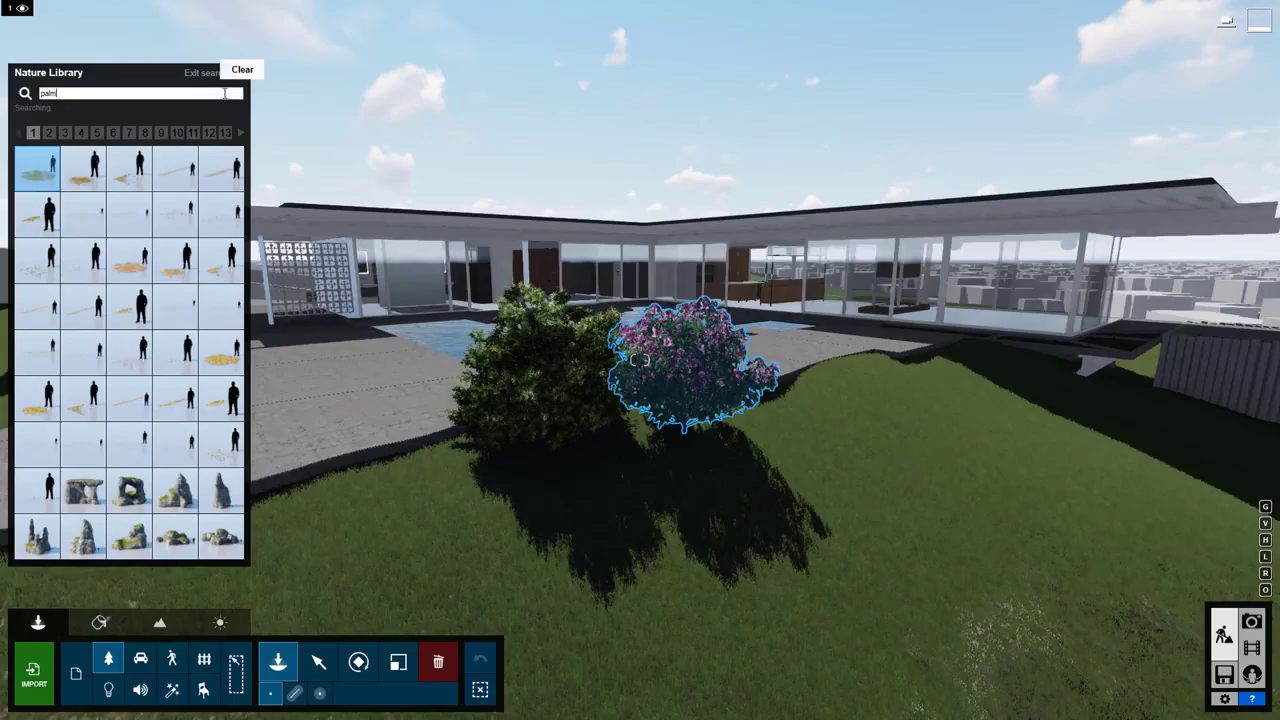
click(83, 213)
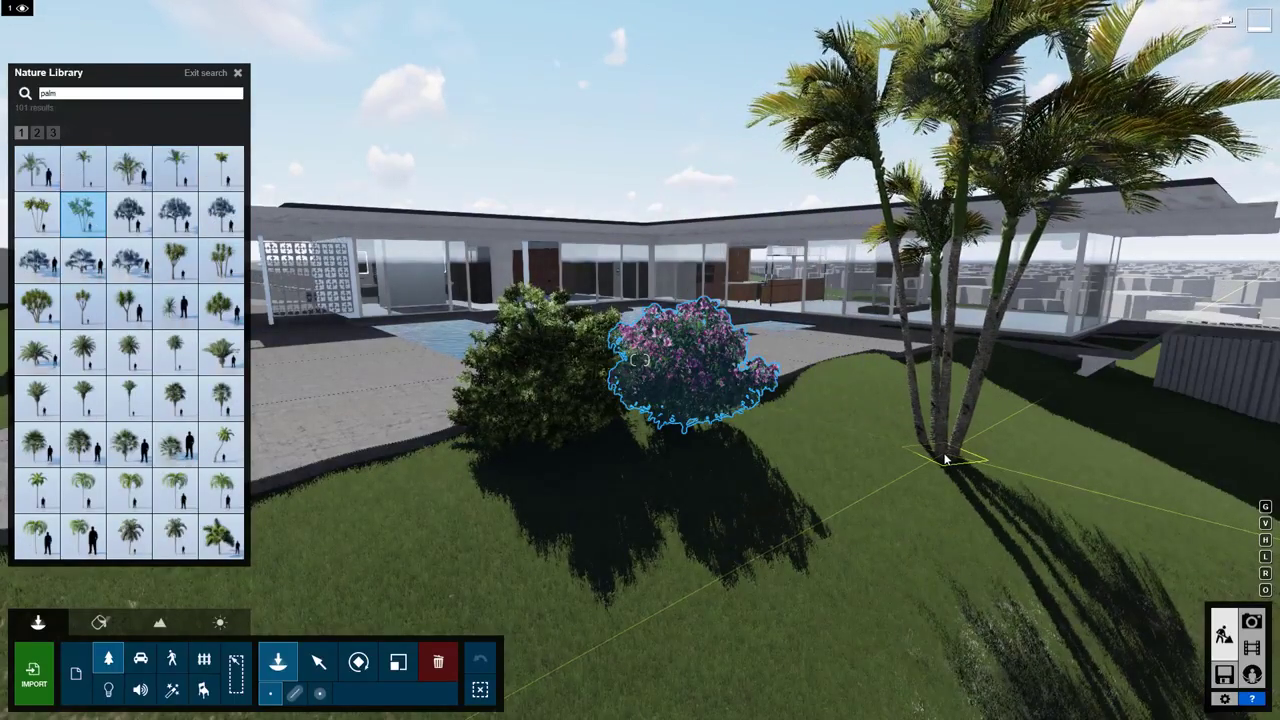
click(946, 459)
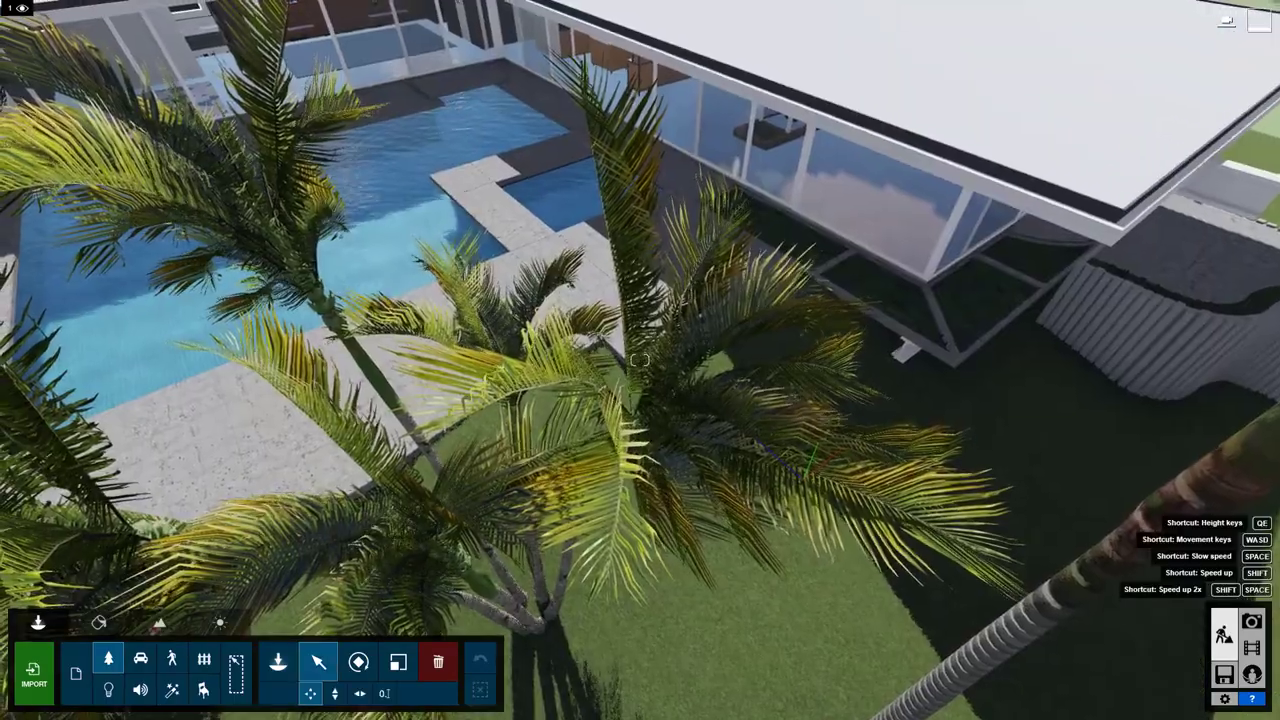
Step: Mass-place a yellow flower strip along the curved paving edge
key(s)
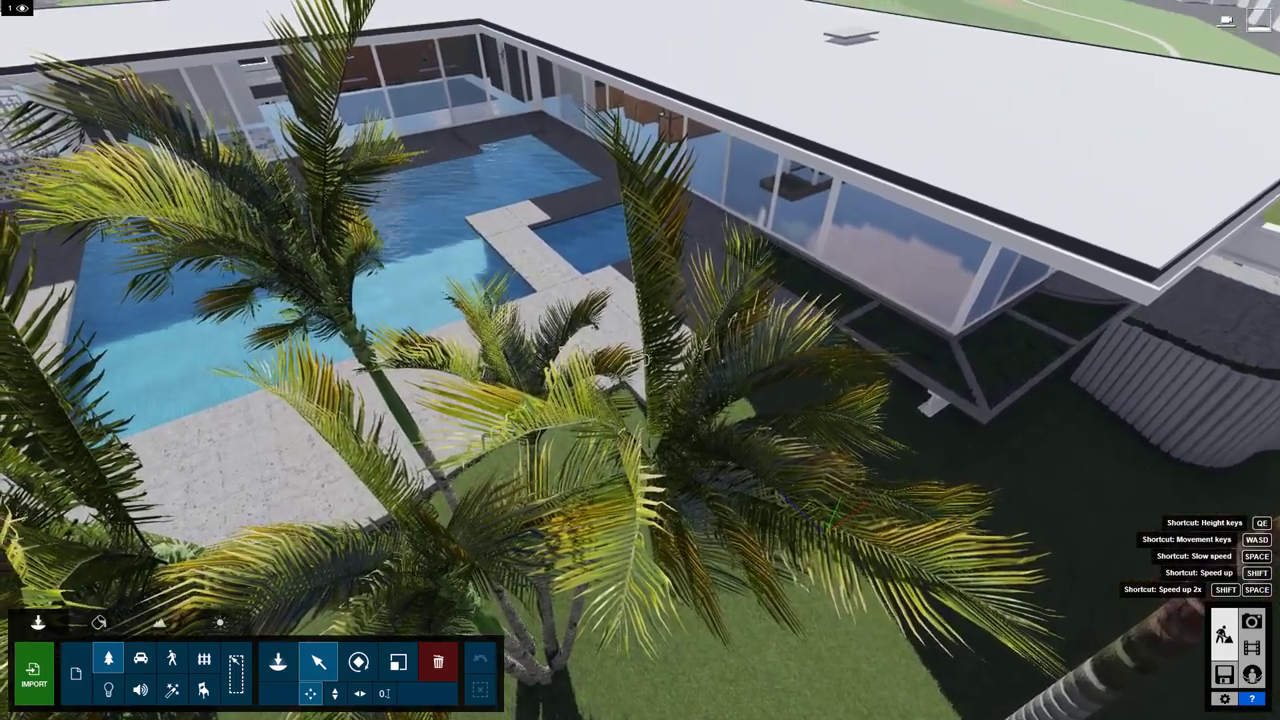
key(a)
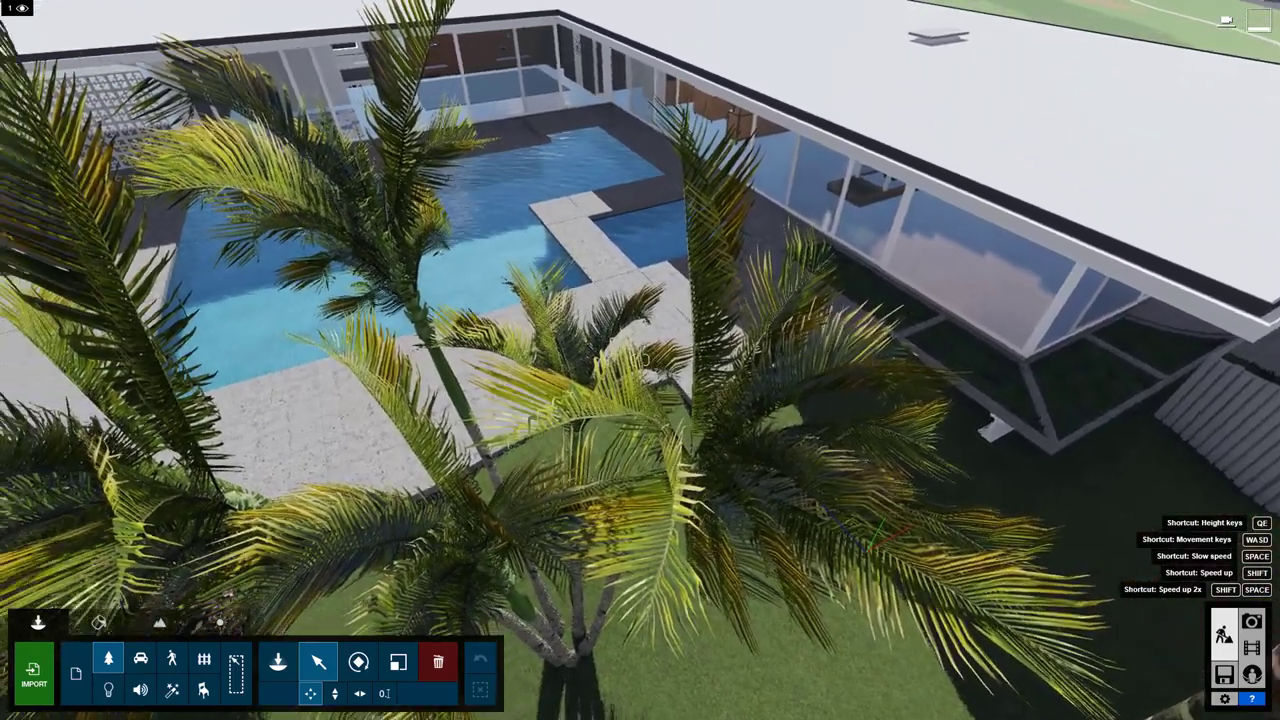
key(a)
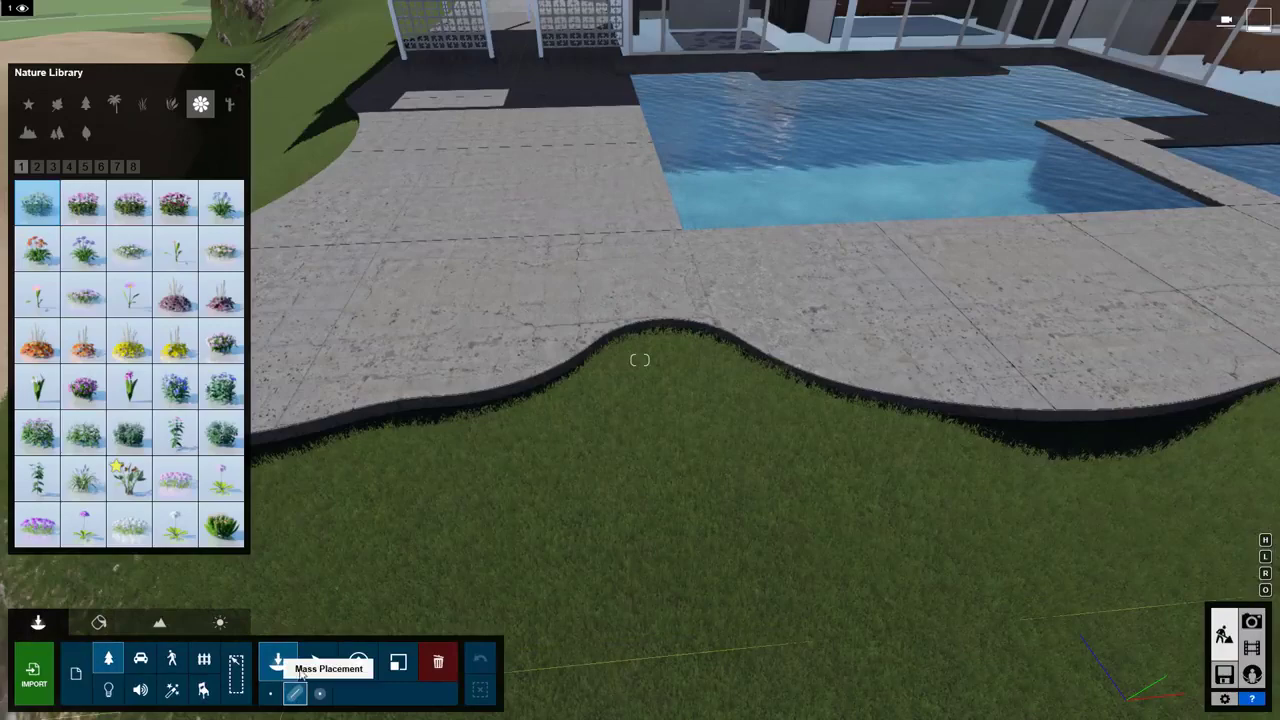
click(339, 473)
click(457, 469)
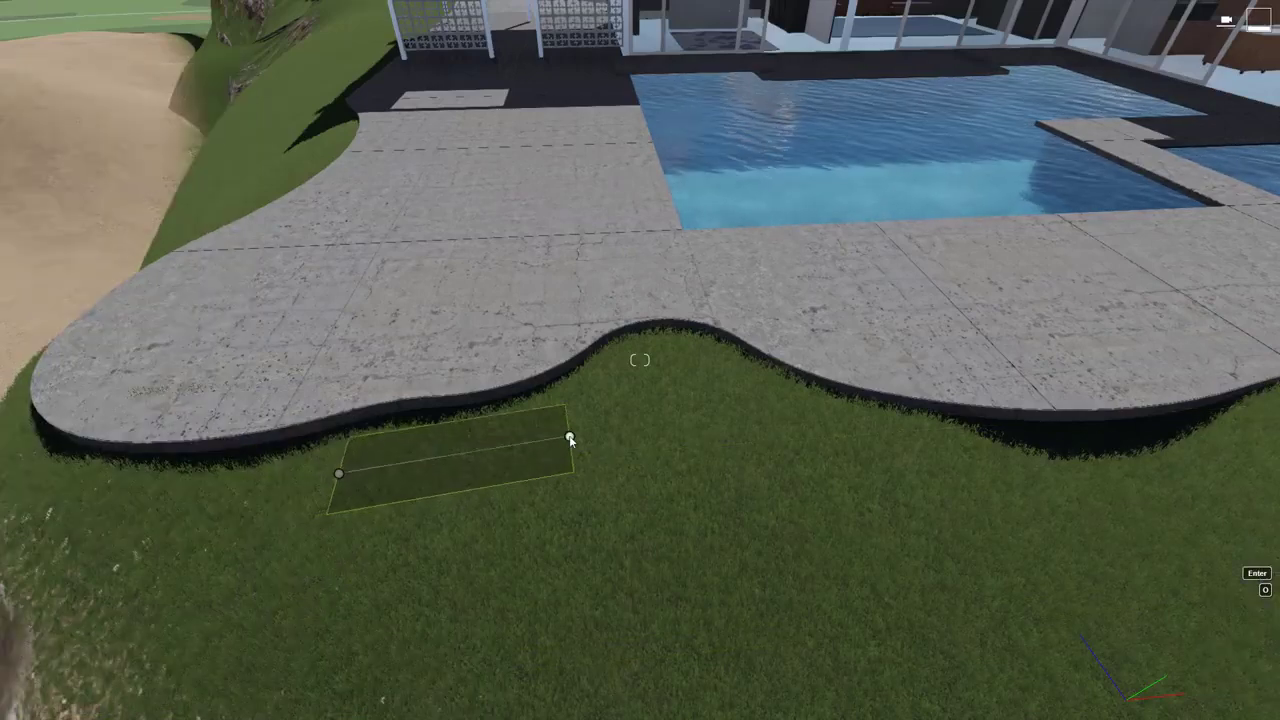
click(569, 439)
ctrl+click(645, 366)
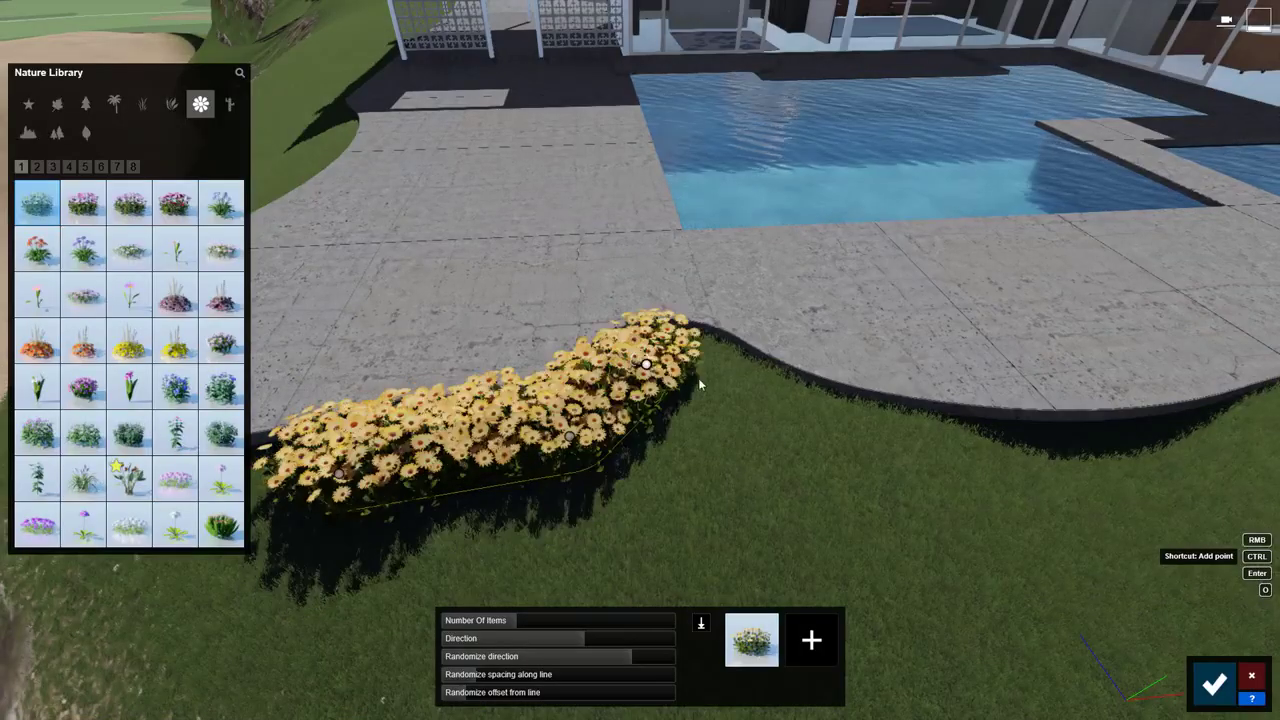
ctrl+click(839, 422)
ctrl+click(1054, 485)
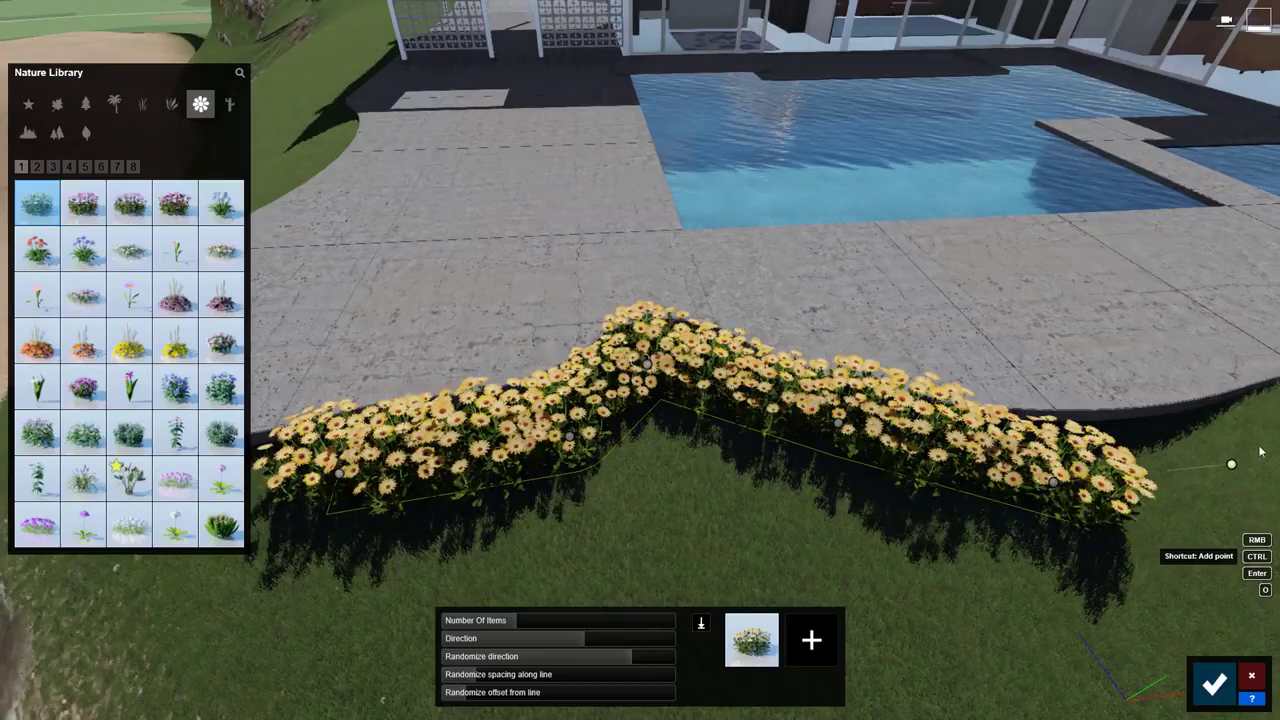
ctrl+click(1269, 421)
Step: Adjust the strip's density and spacing, and add African Daisy Red as a second plant
drag(515, 620, 634, 657)
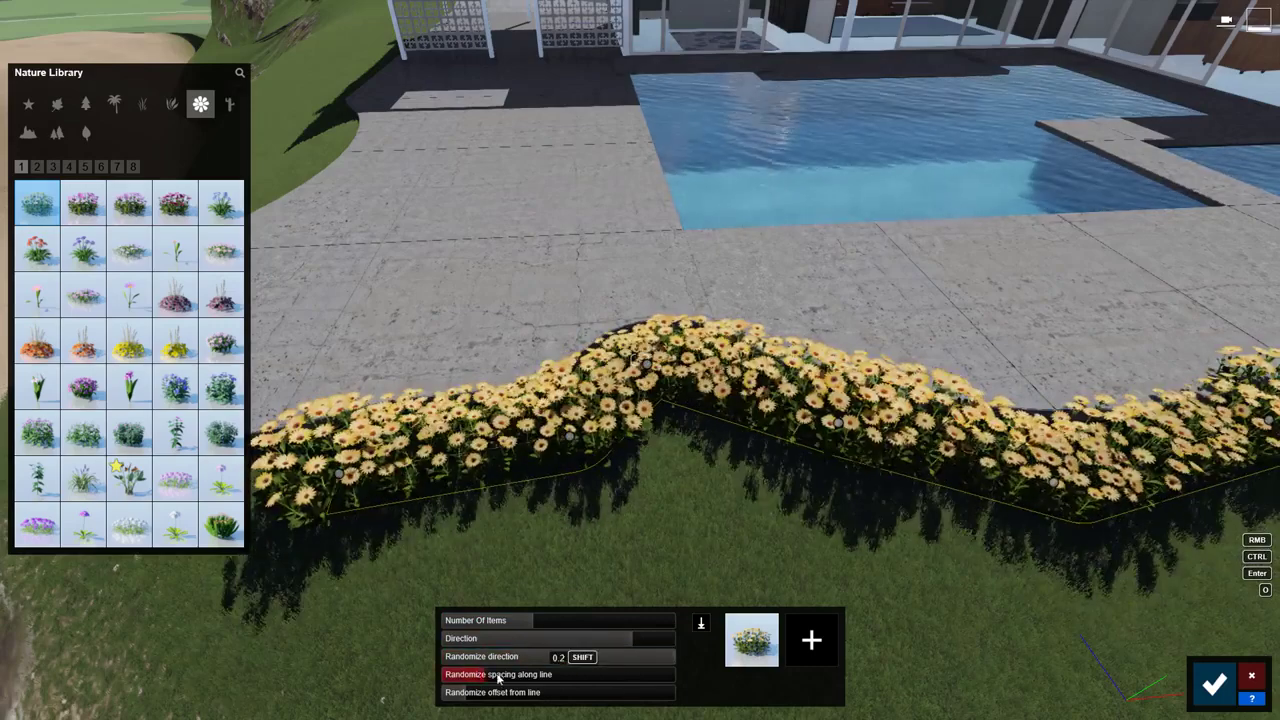
drag(500, 674, 470, 698)
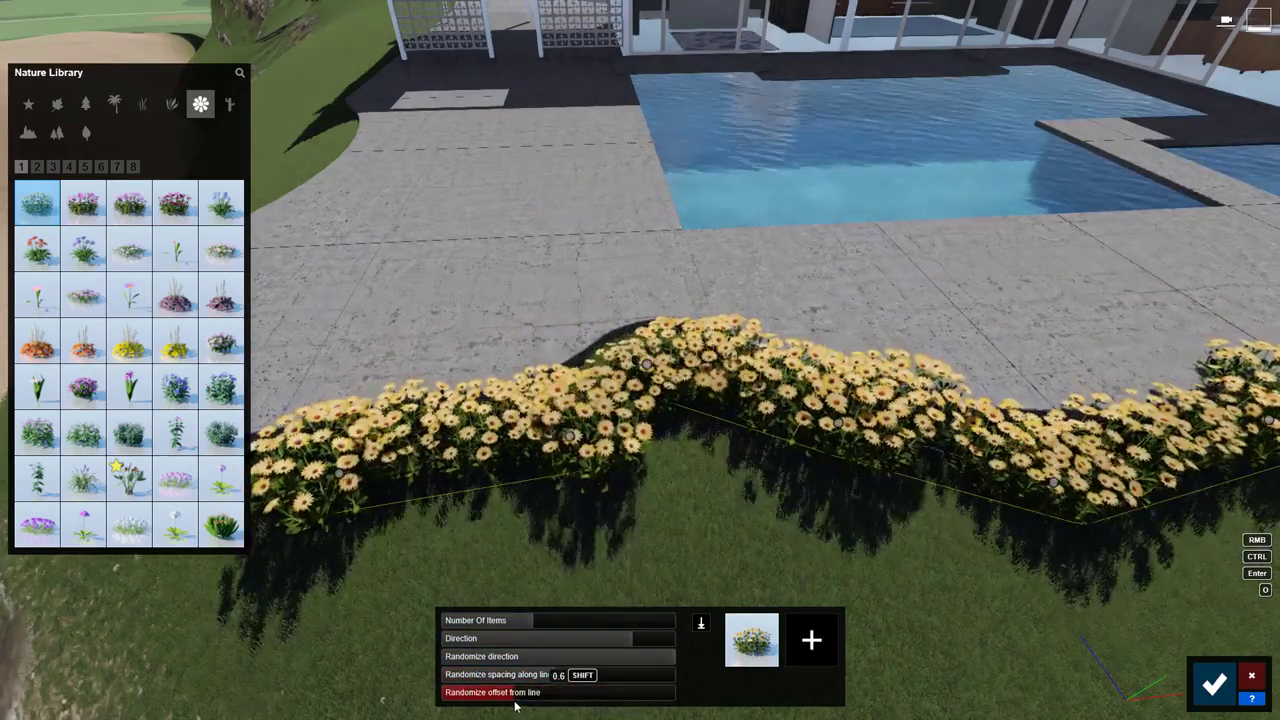
click(173, 207)
drag(187, 231, 810, 652)
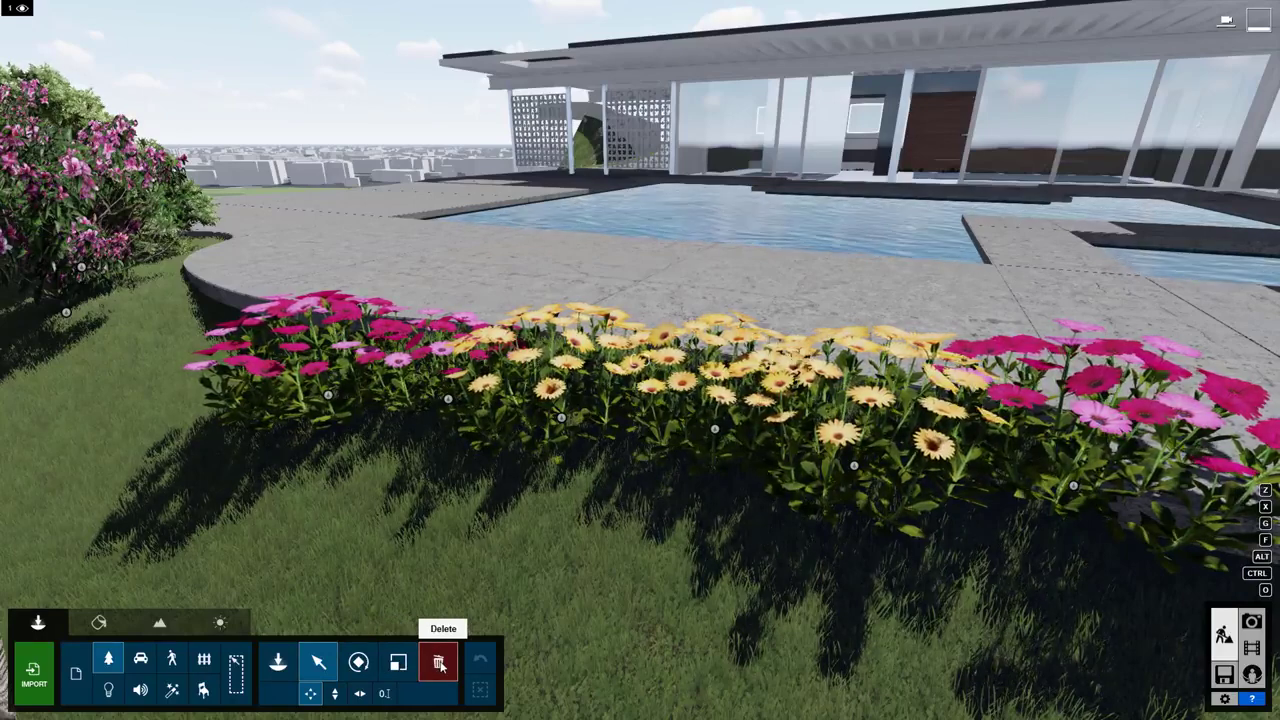
Step: Select the ArecaPalm 003 cluster, raise its transparency, then deselect it
click(236, 674)
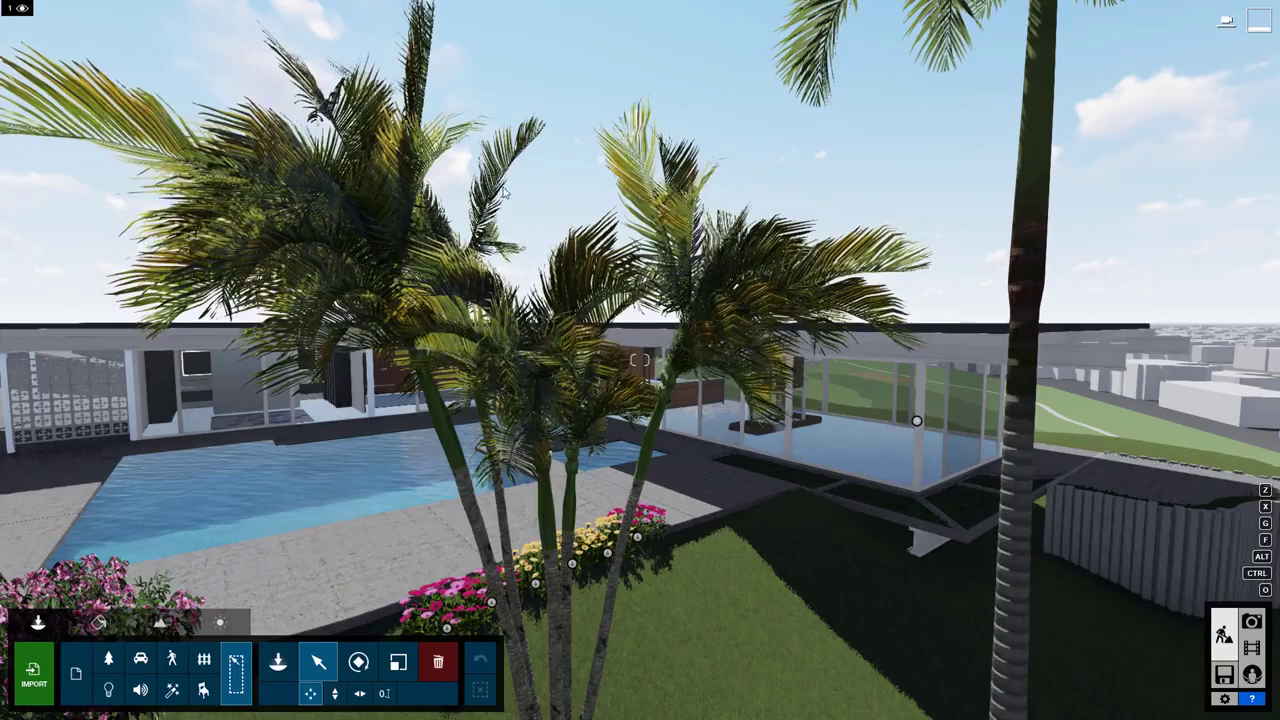
click(488, 204)
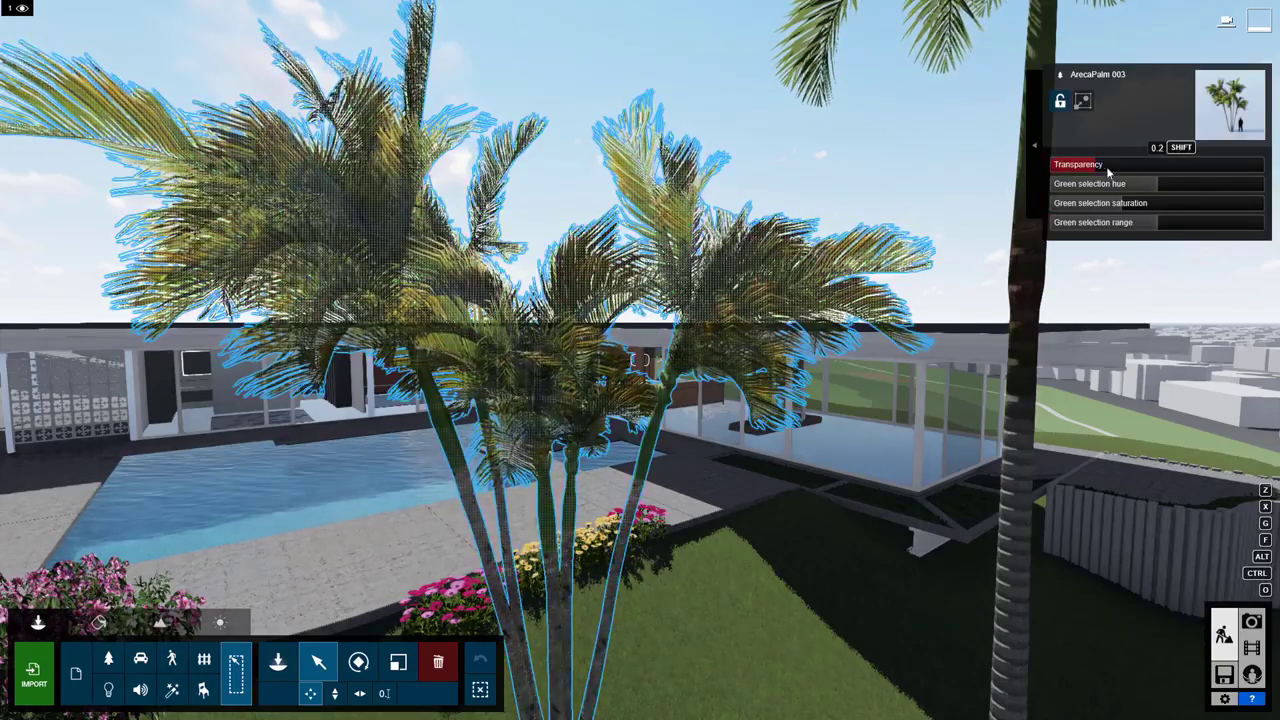
drag(1183, 181, 1180, 181)
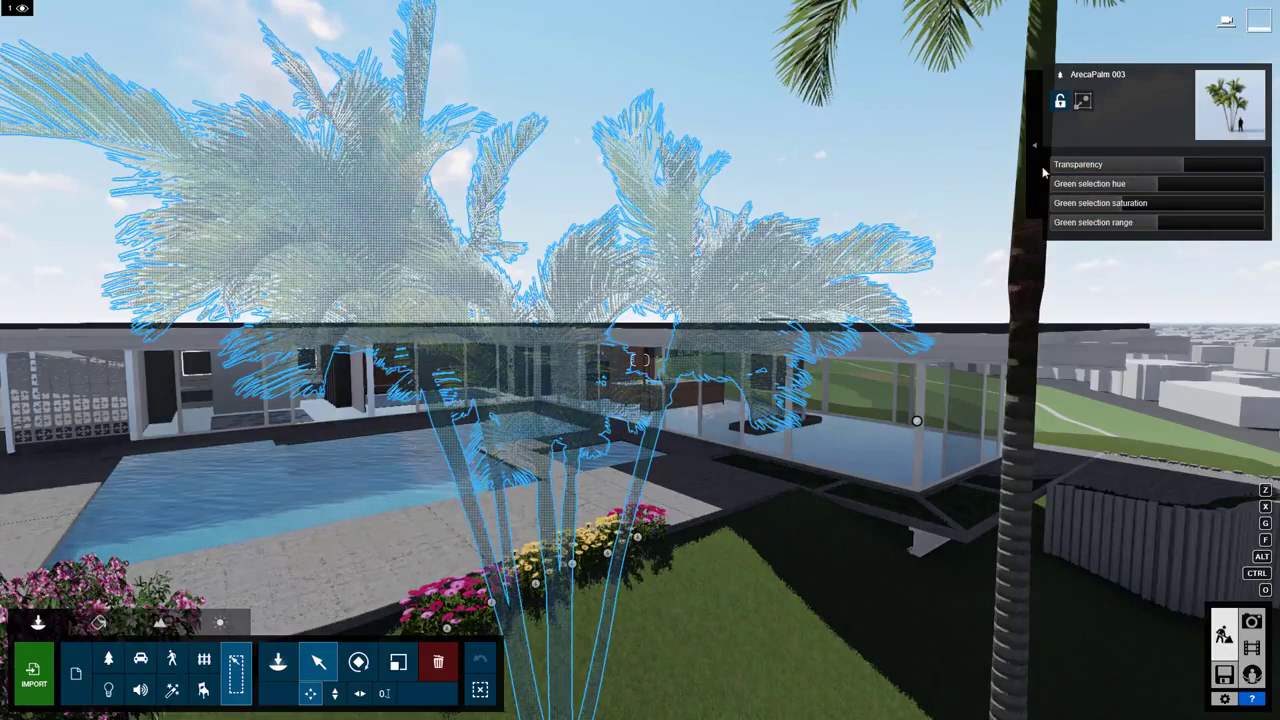
click(36, 86)
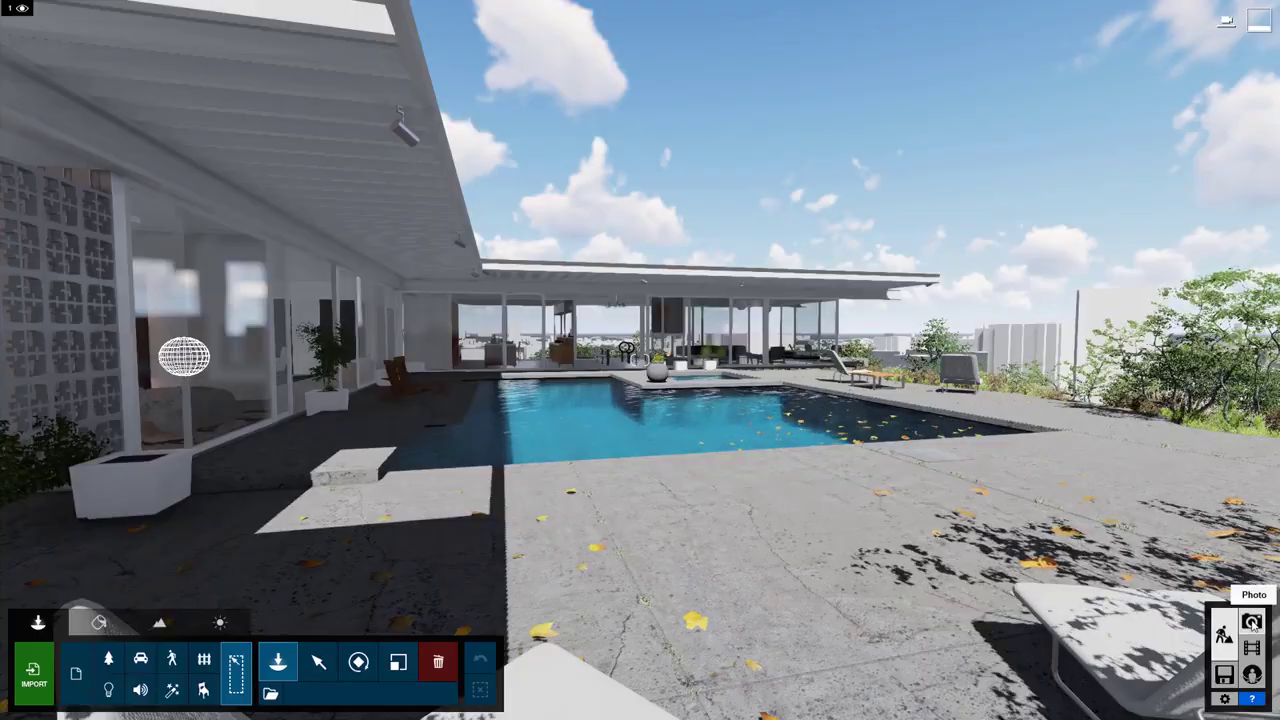
Step: In Photo mode, frame the lounge chair and pool and store it as photo 1
click(1252, 624)
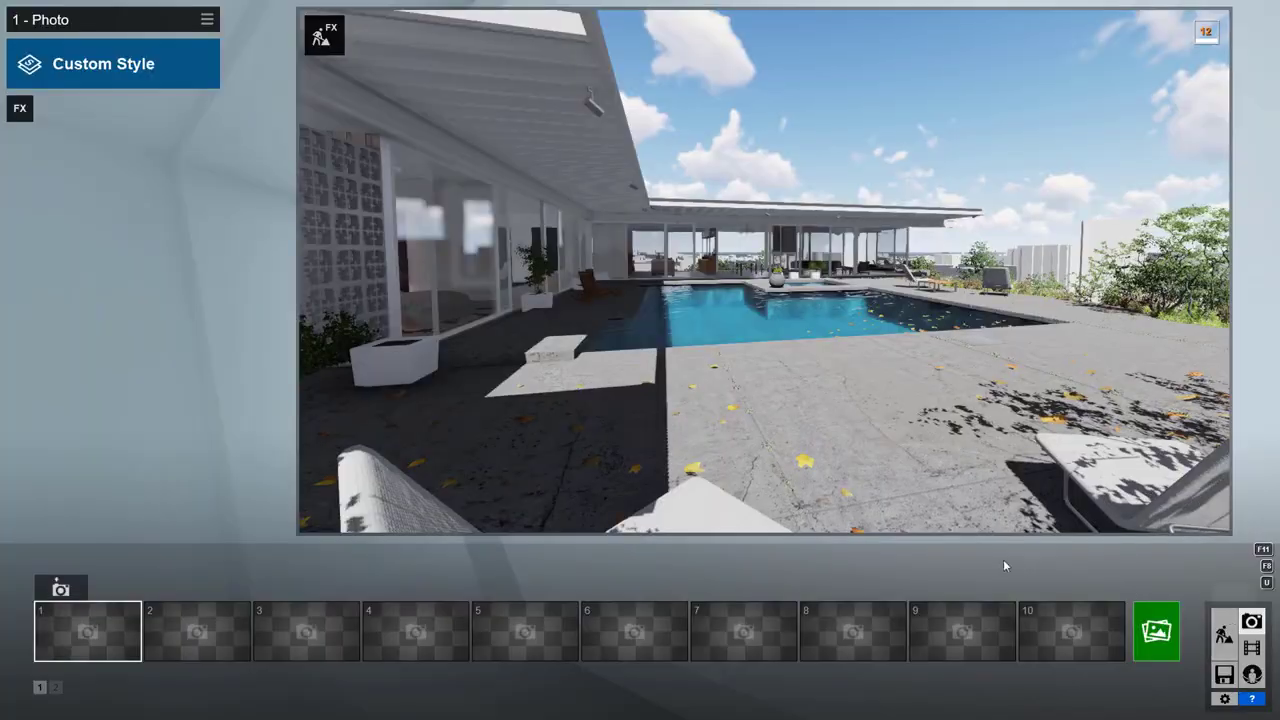
right_drag(603, 371, 640, 372)
key(w)
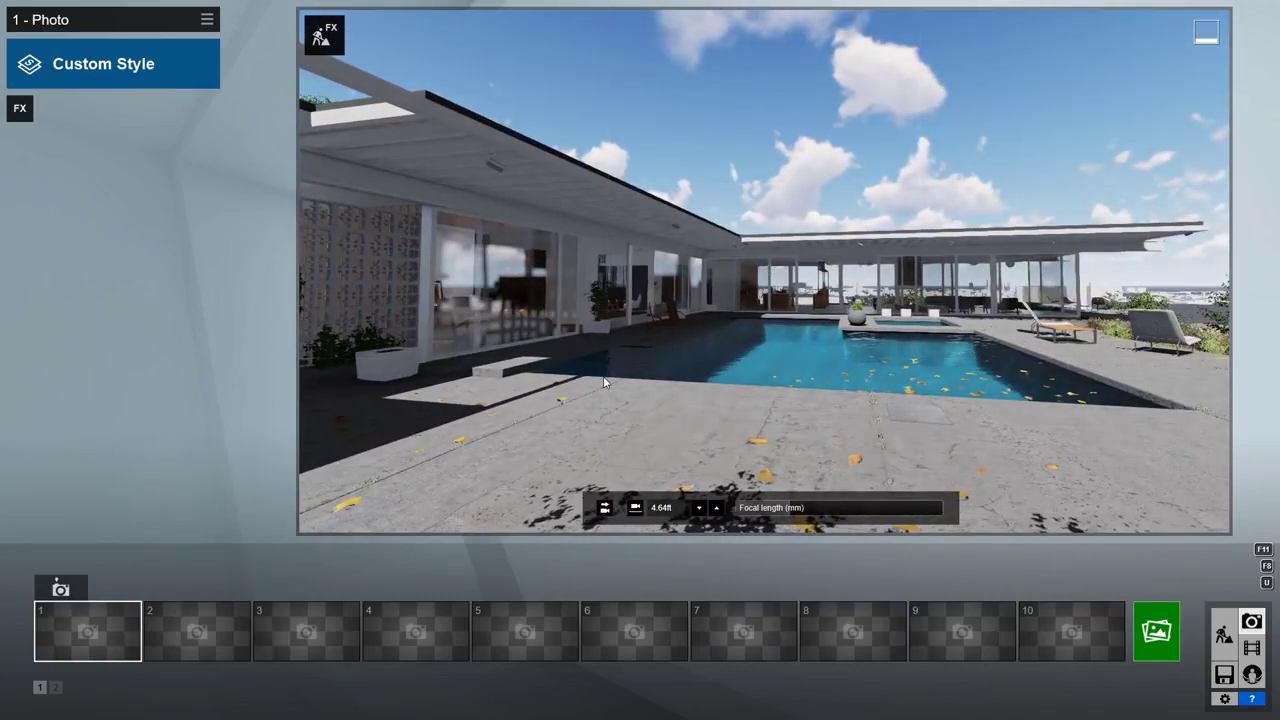
click(60, 588)
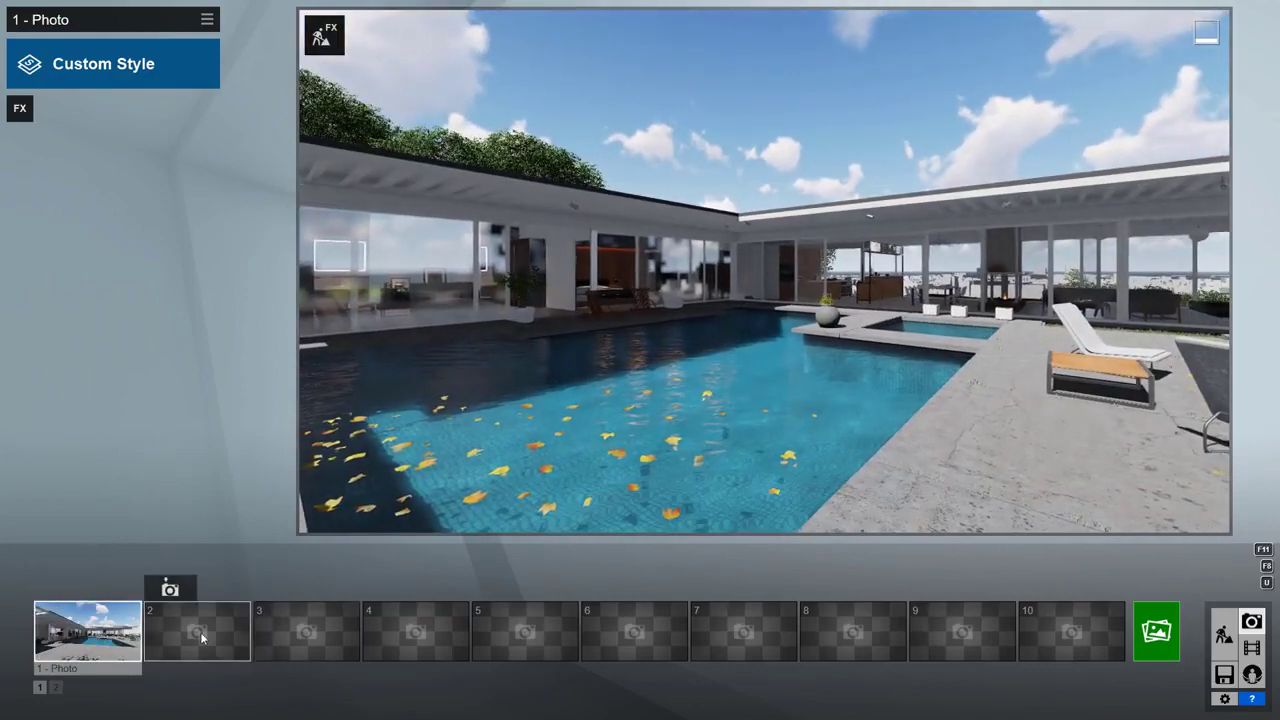
Step: Store photo 2 and review the saved photos 1 through 6
click(171, 589)
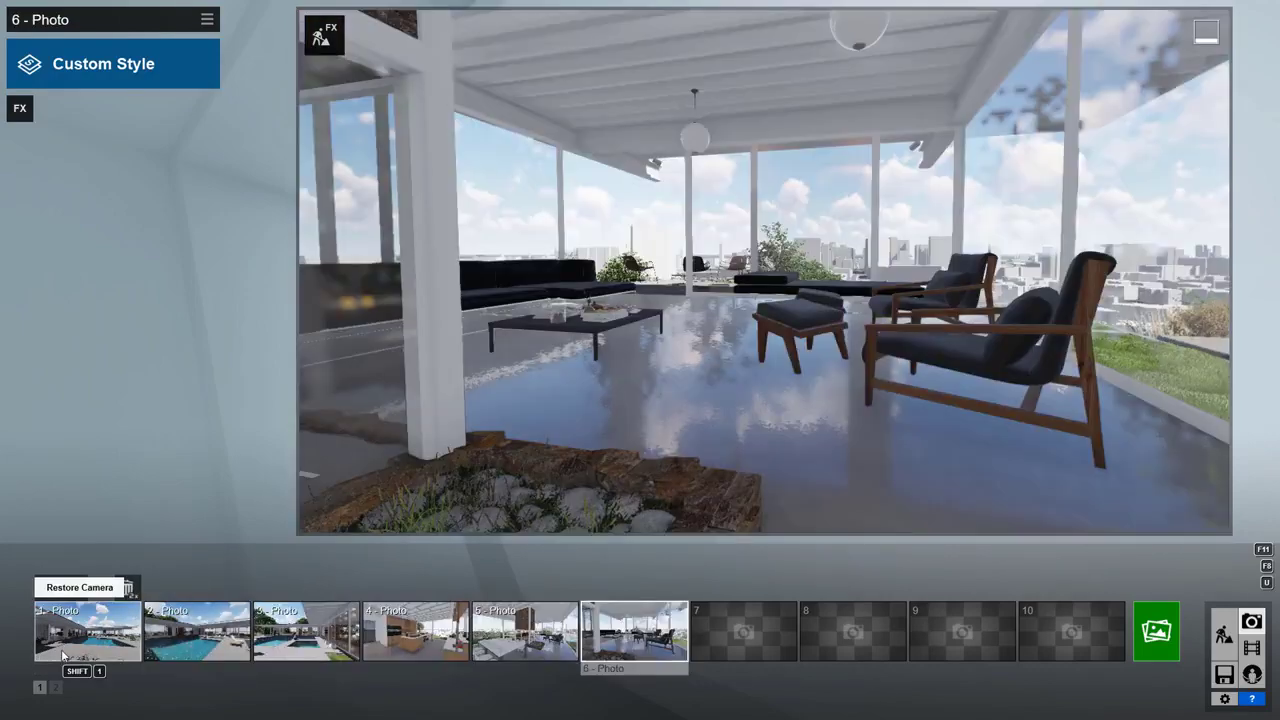
click(90, 630)
click(202, 638)
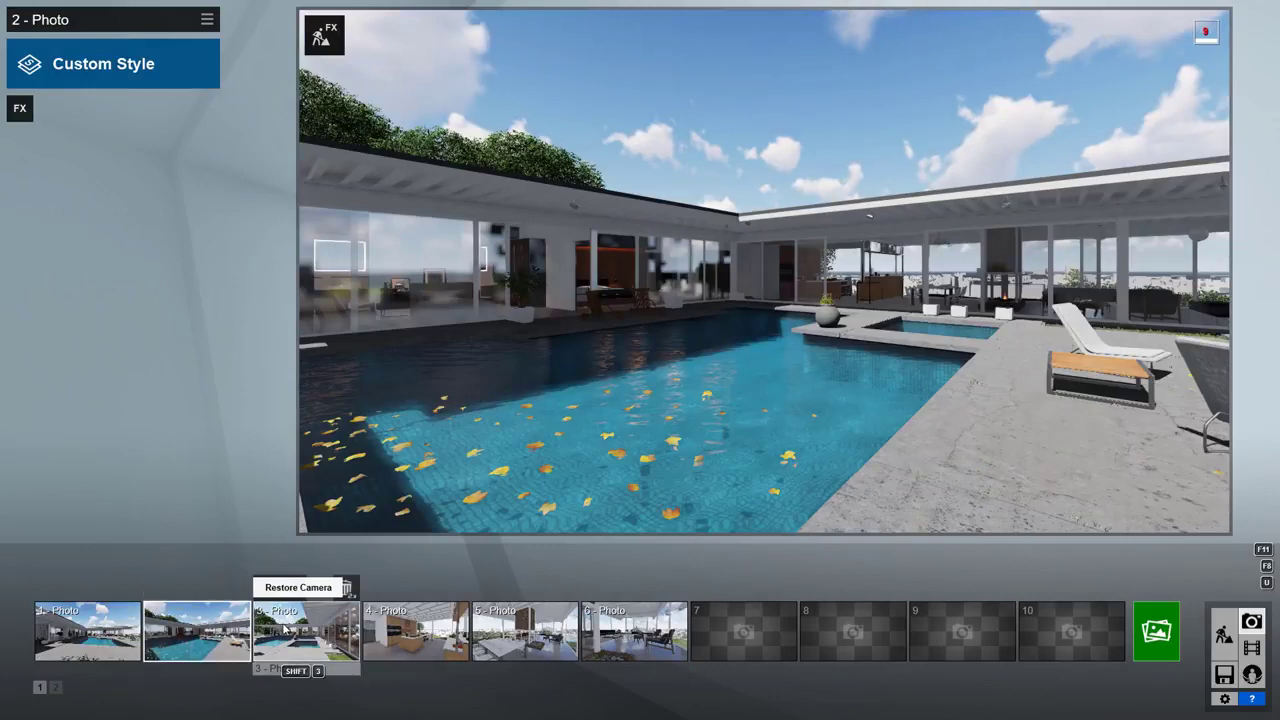
click(314, 636)
click(425, 625)
click(525, 628)
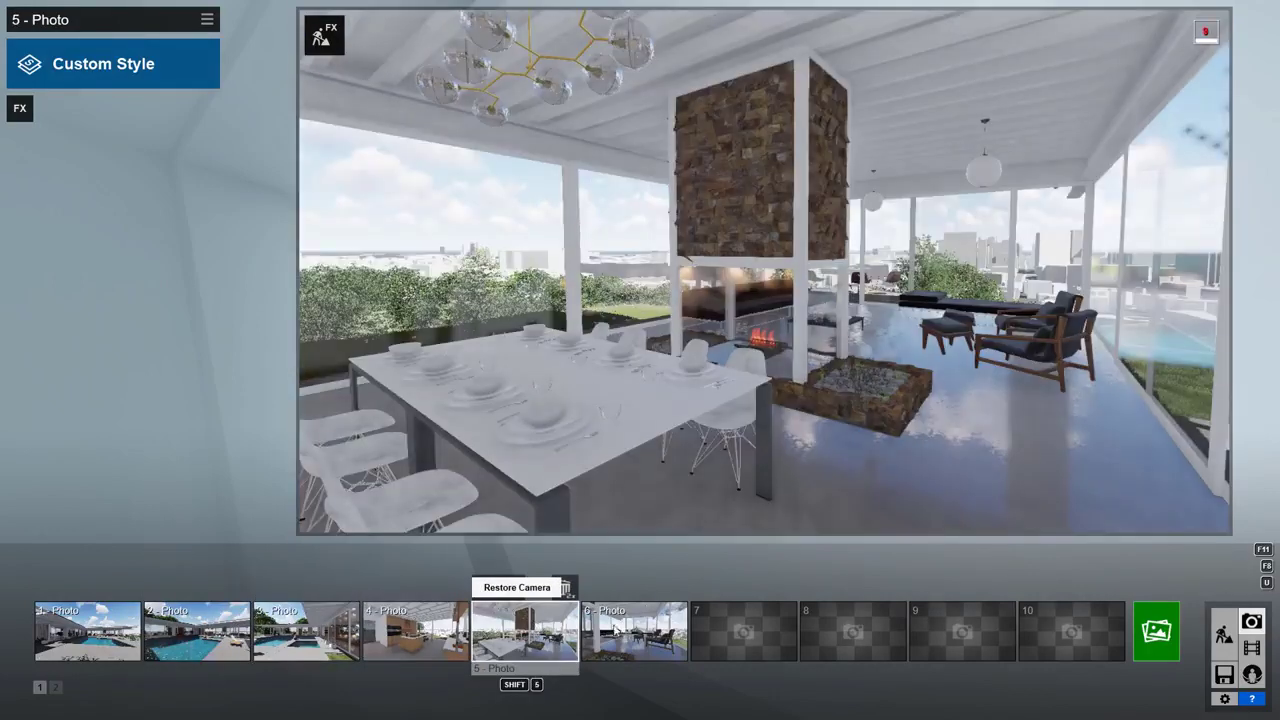
click(634, 628)
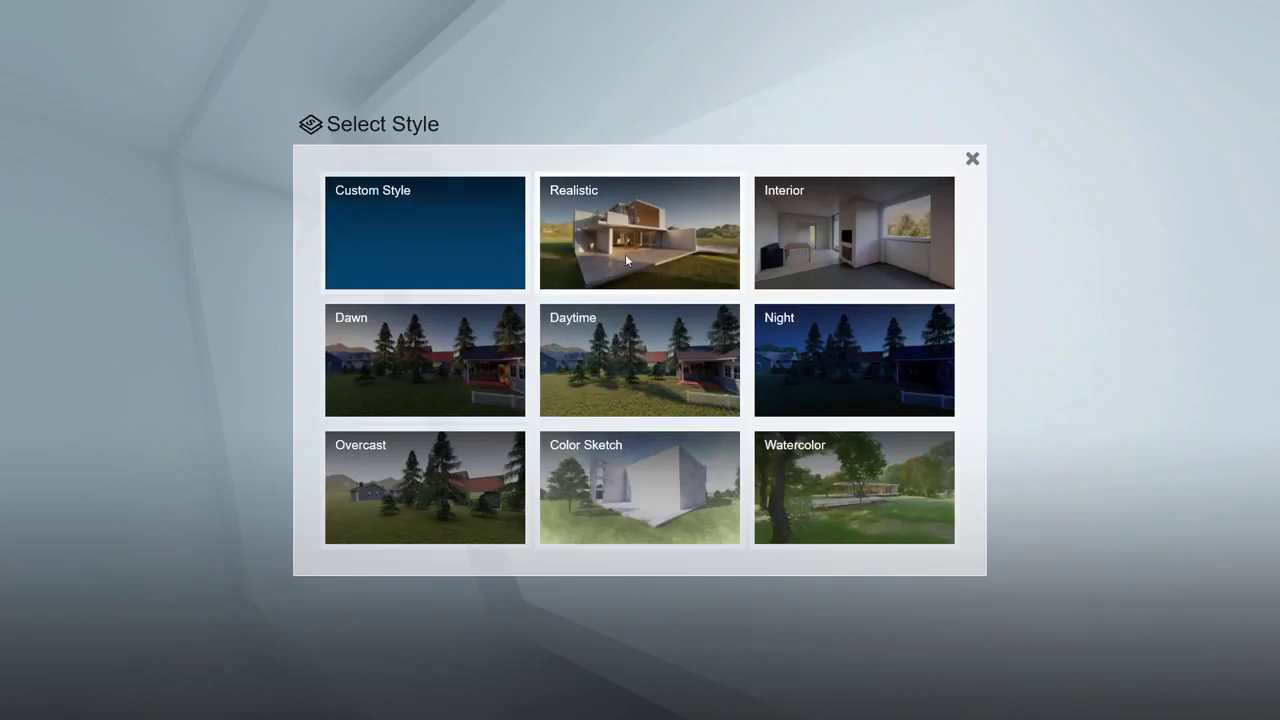
Step: Pick a preset from the Select Style list
click(688, 207)
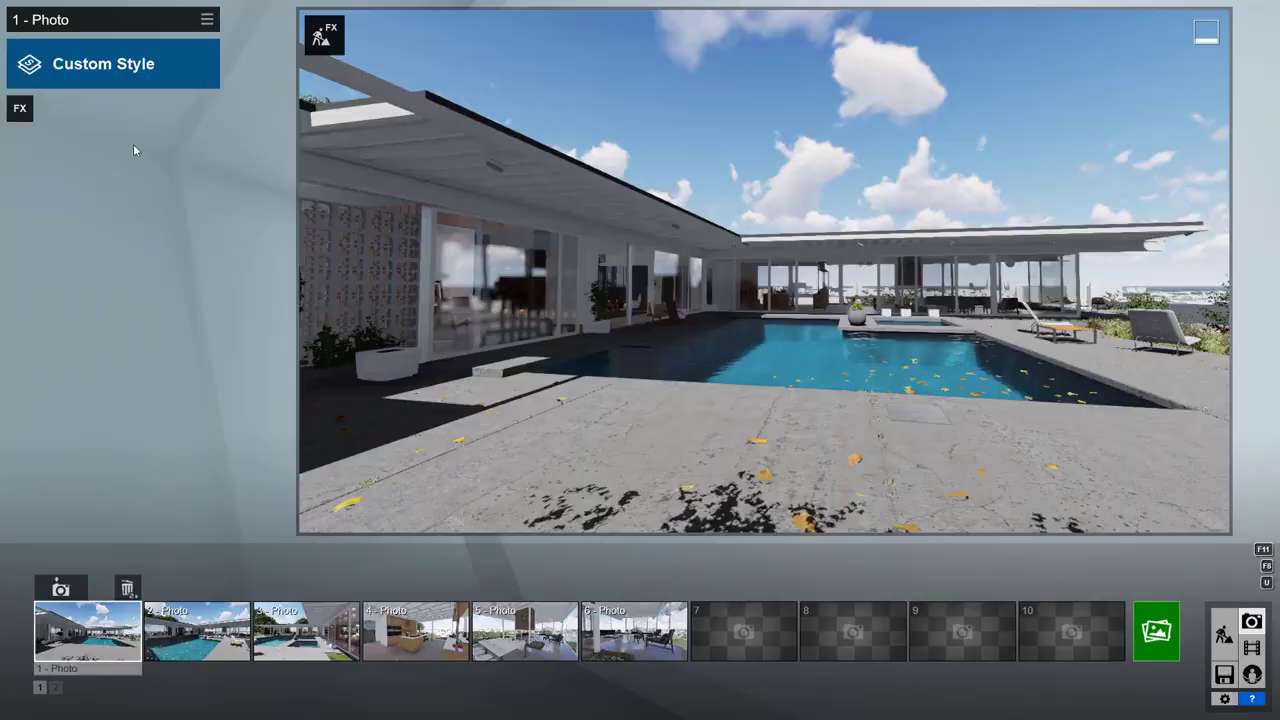
Step: Browse the photo effect categories: camera, scene, weather, sketch, colour and miscellaneous
click(20, 110)
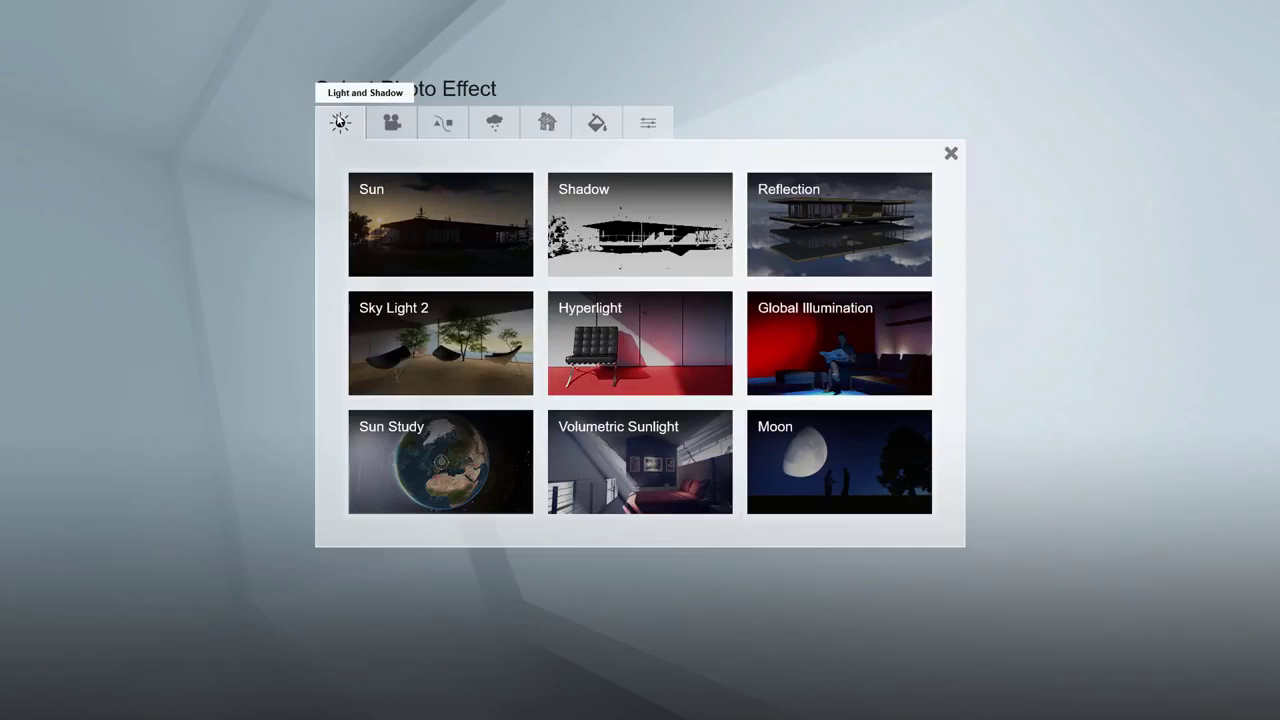
click(385, 122)
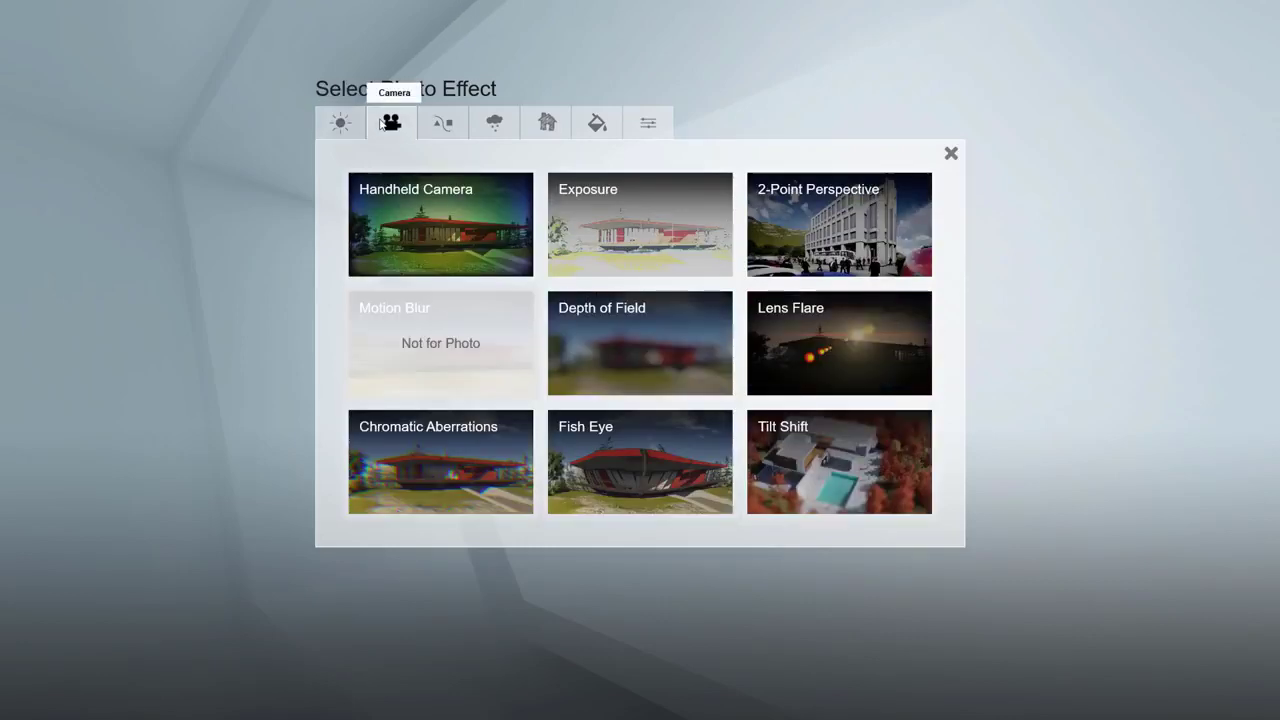
click(442, 120)
click(500, 121)
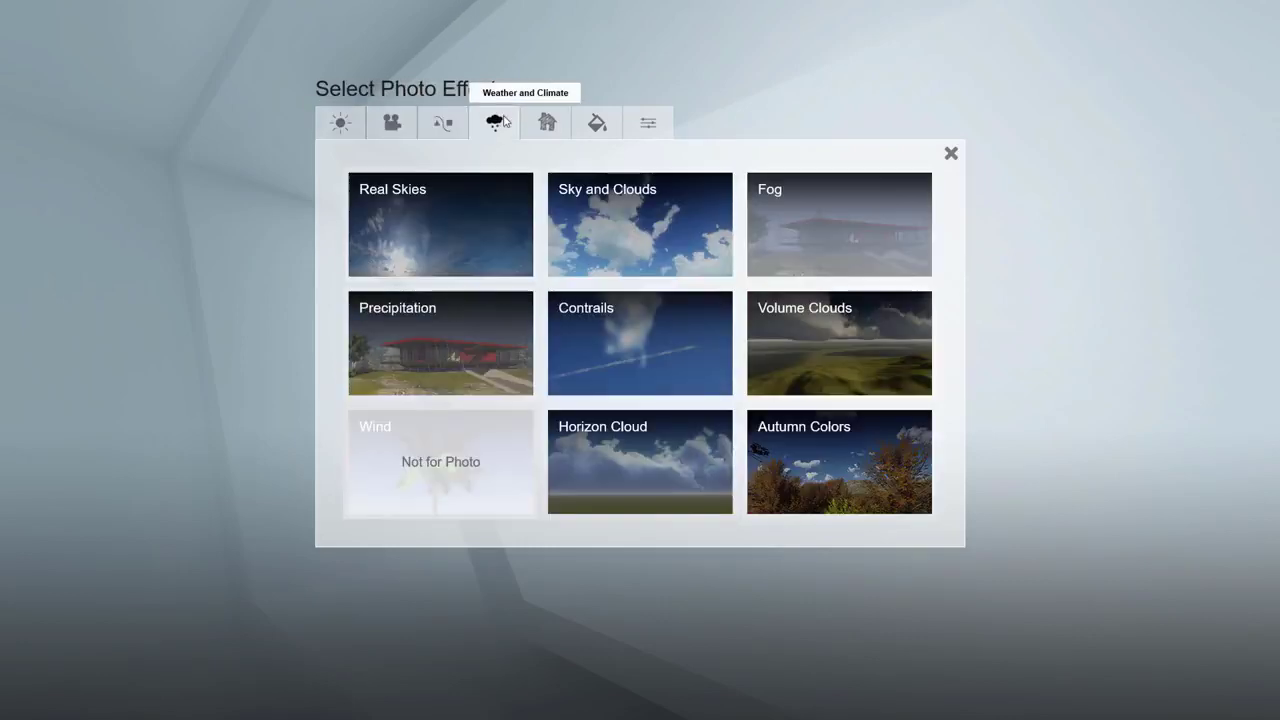
click(560, 122)
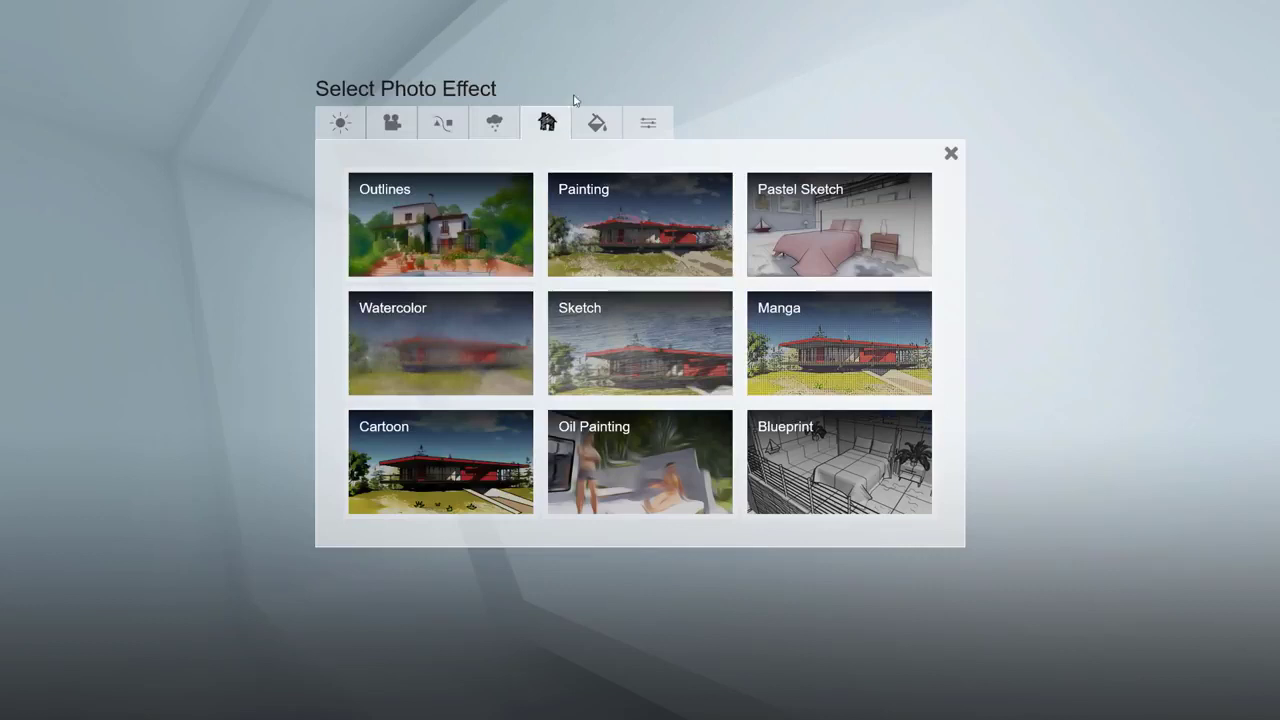
click(607, 121)
click(652, 122)
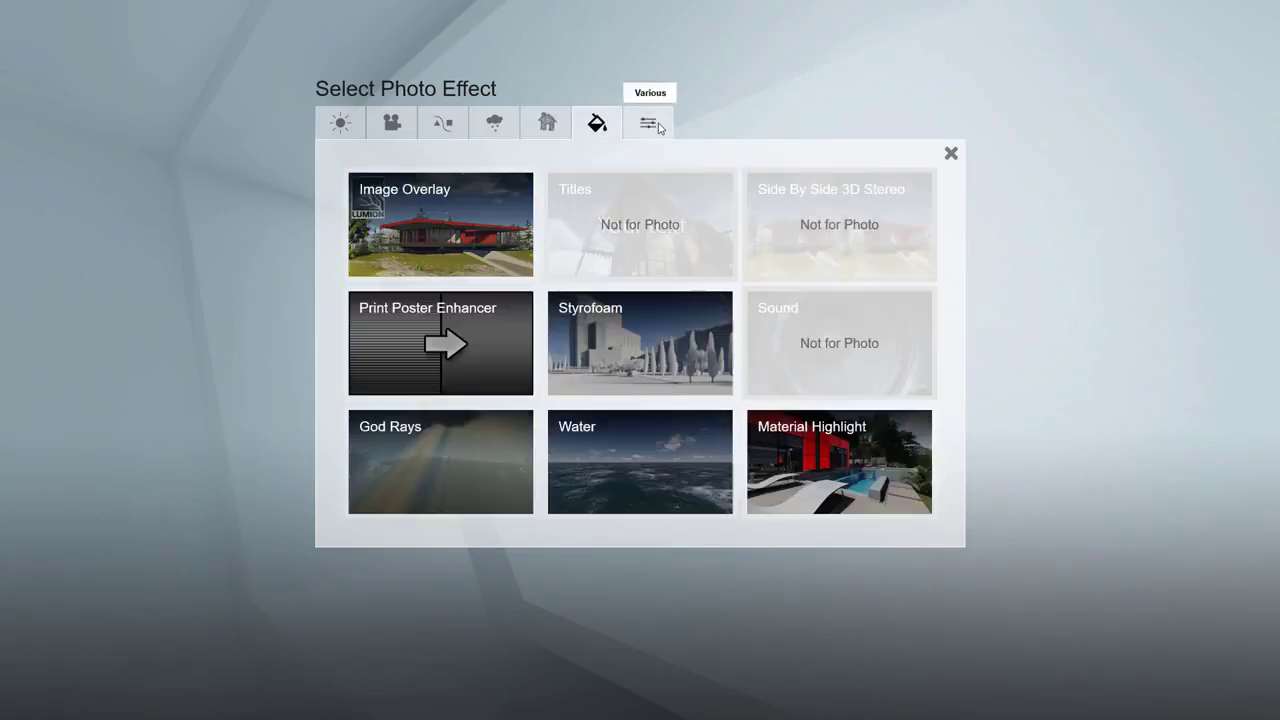
Step: Add Real Skies, compare the Evening, Morning, Overcast, Sunset and Clear skies, and pick a Clear sky
click(495, 124)
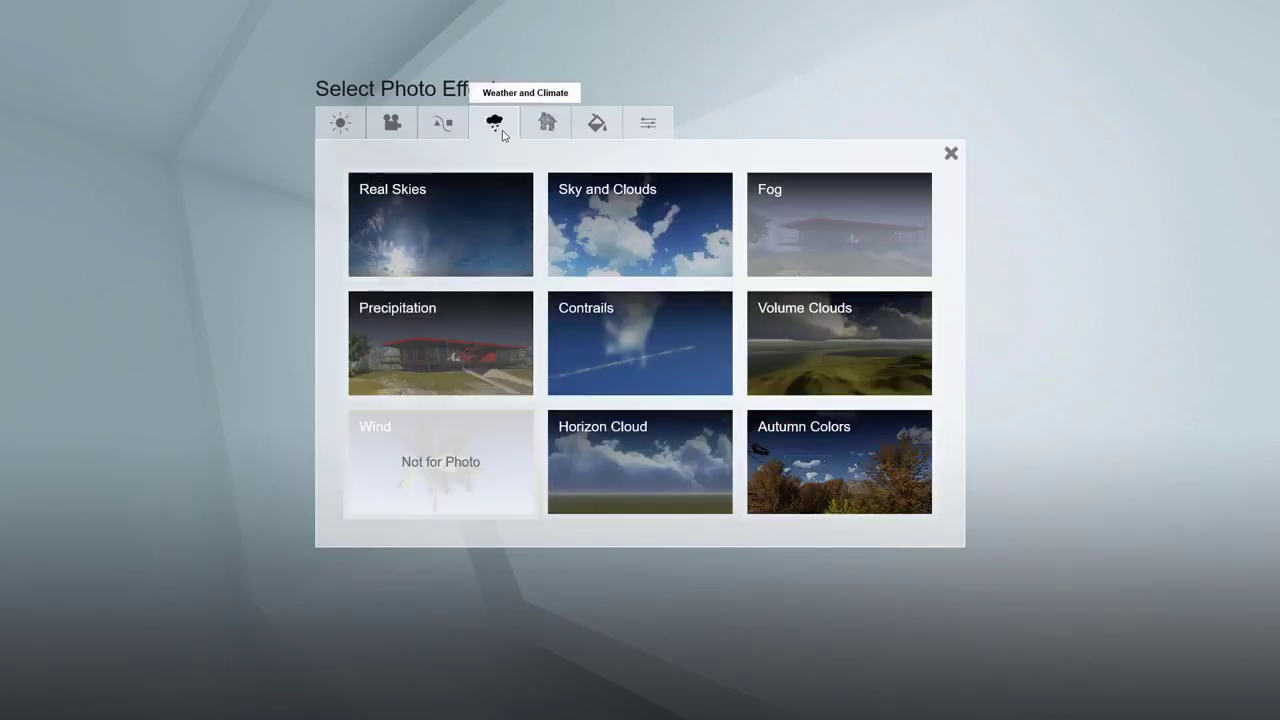
click(474, 197)
click(441, 141)
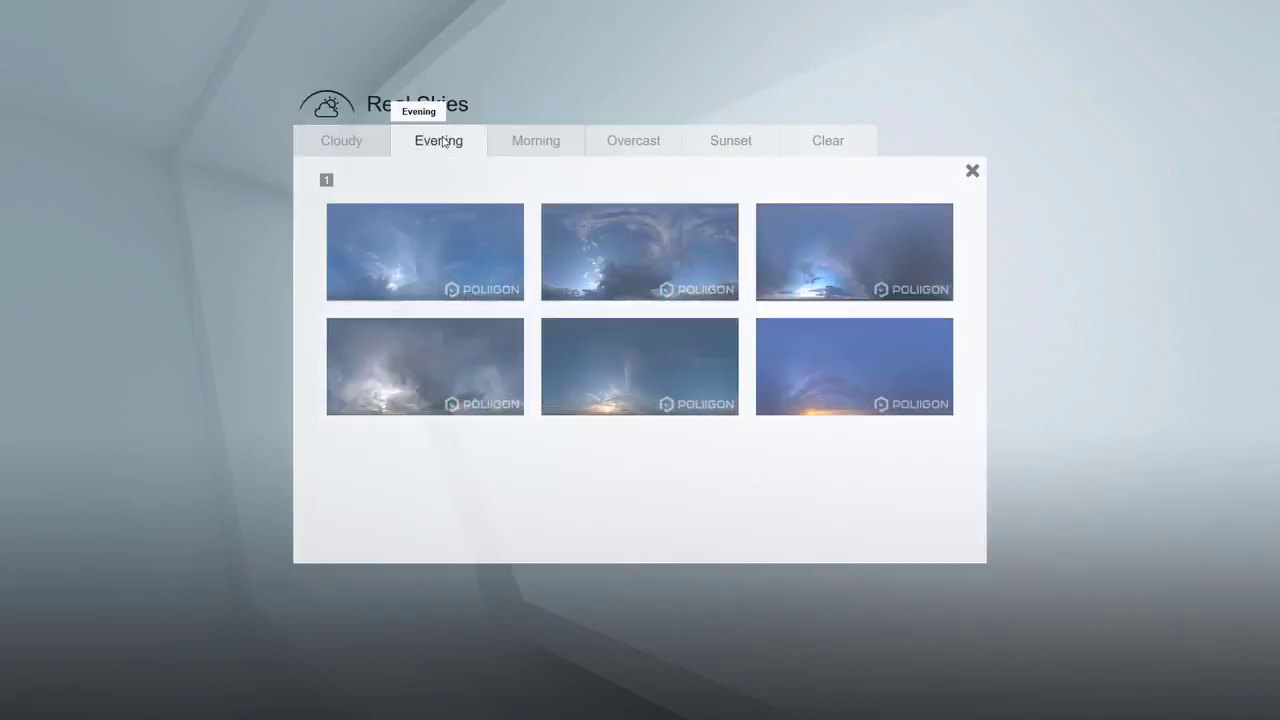
click(526, 137)
click(630, 137)
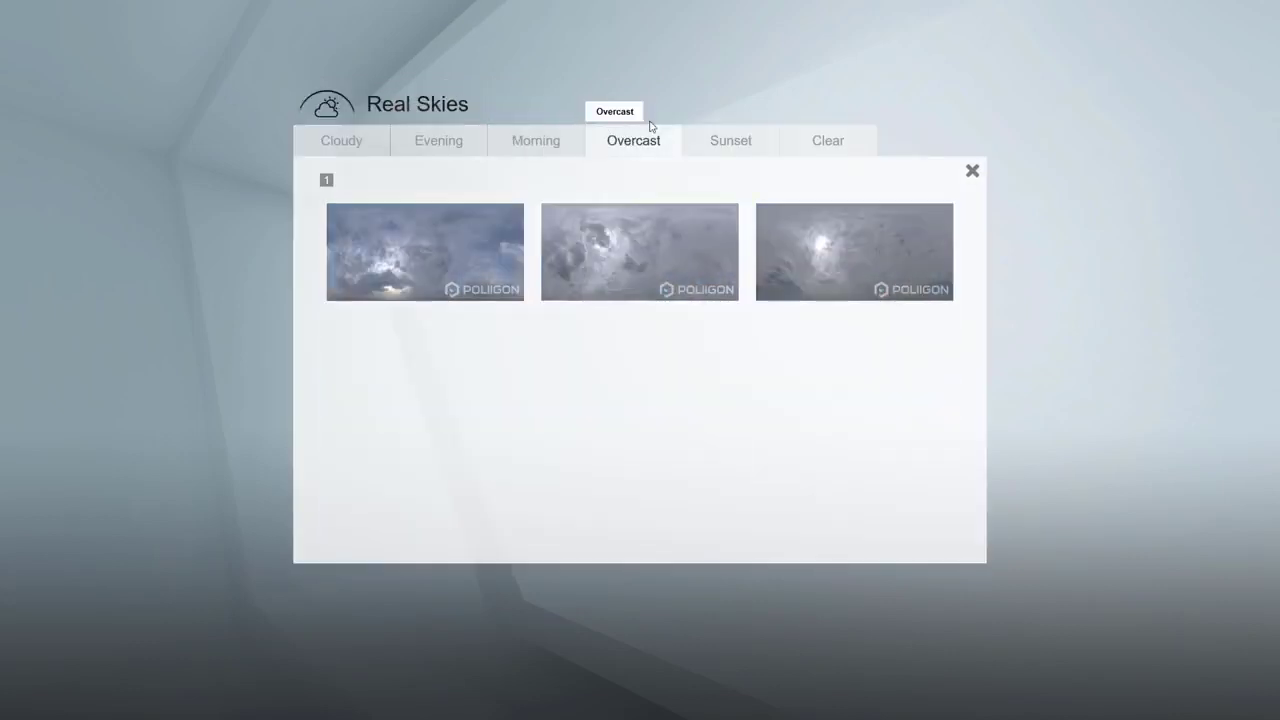
click(742, 134)
click(829, 141)
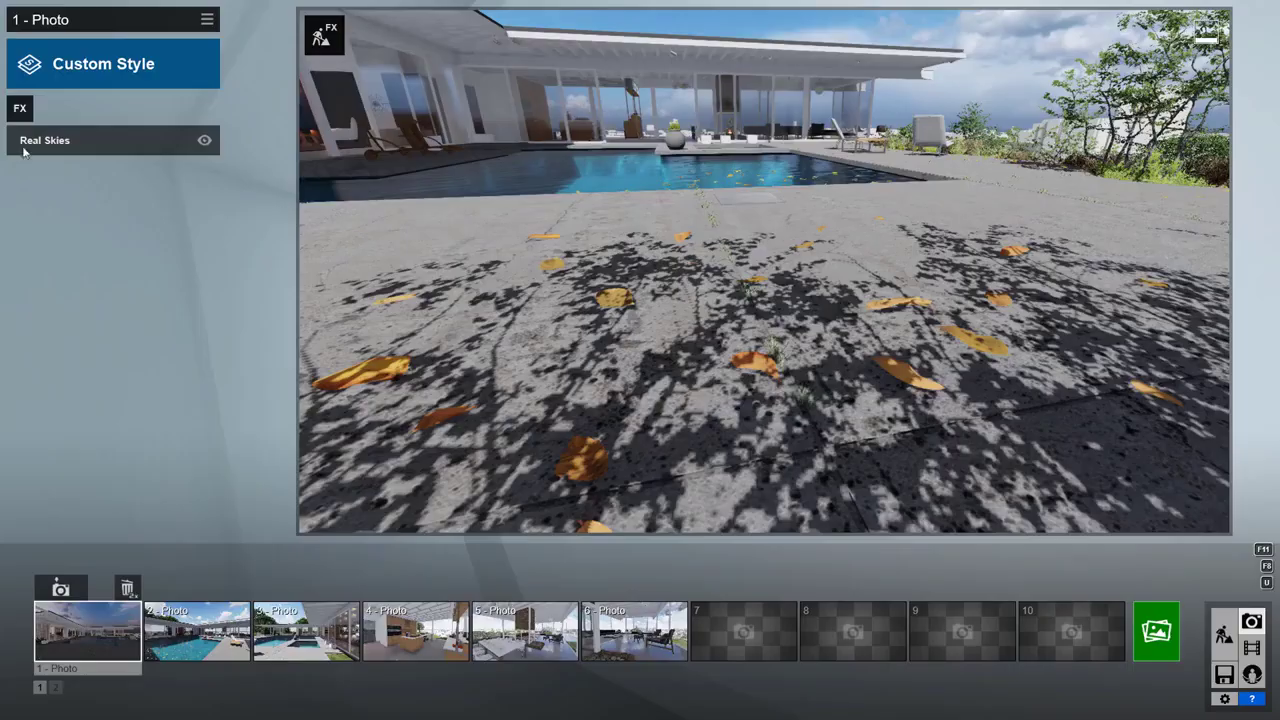
Step: Add the Shadow effect with Soft Shadows and Fine Detail Shadows turned on
click(20, 112)
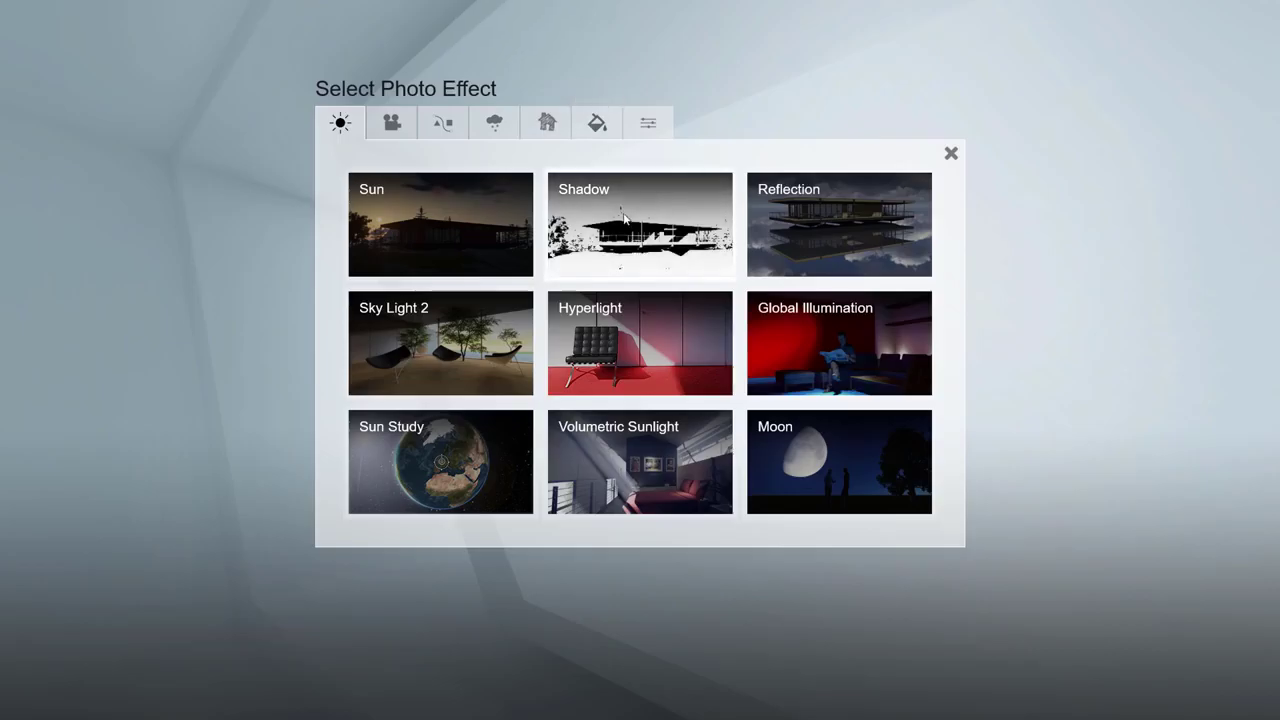
click(624, 216)
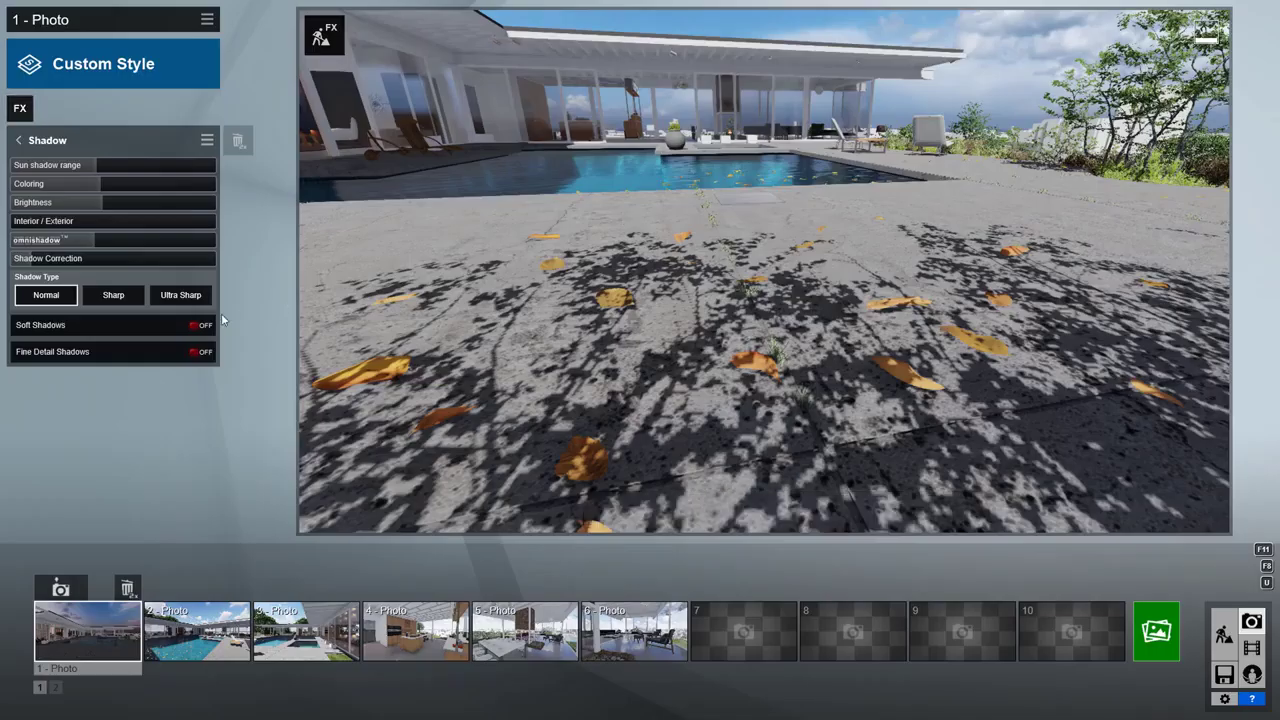
click(127, 330)
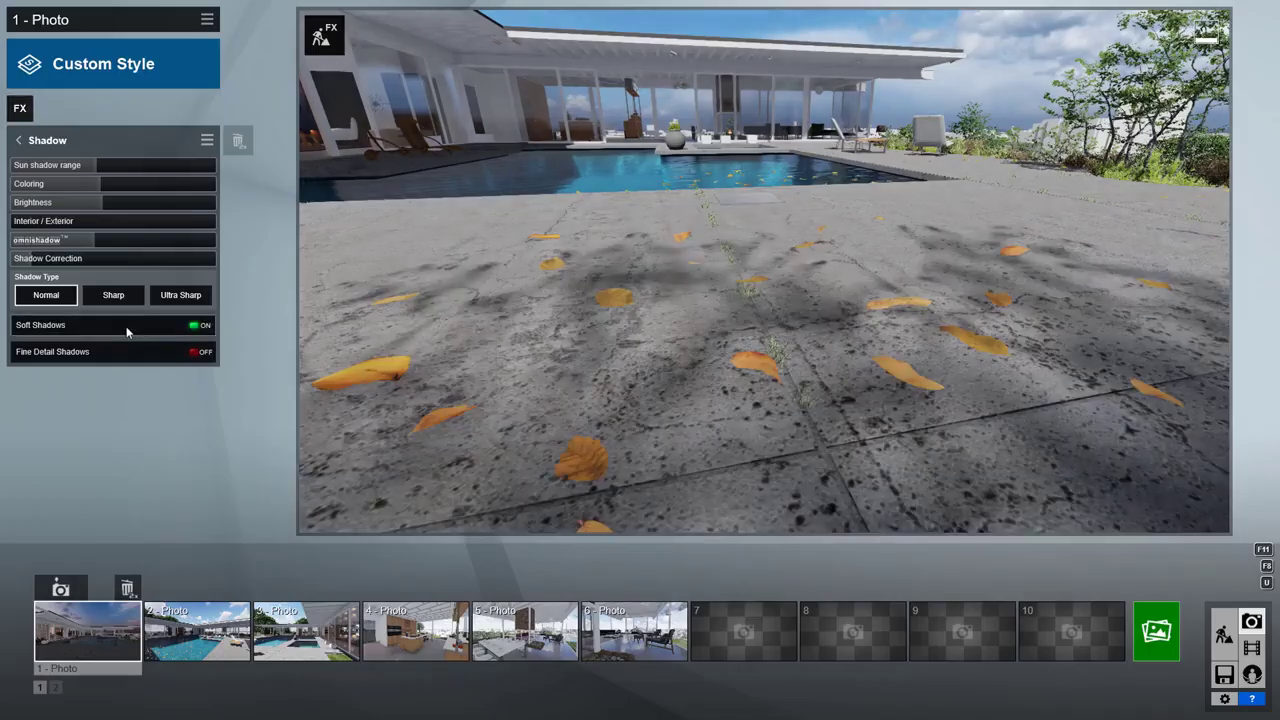
click(119, 354)
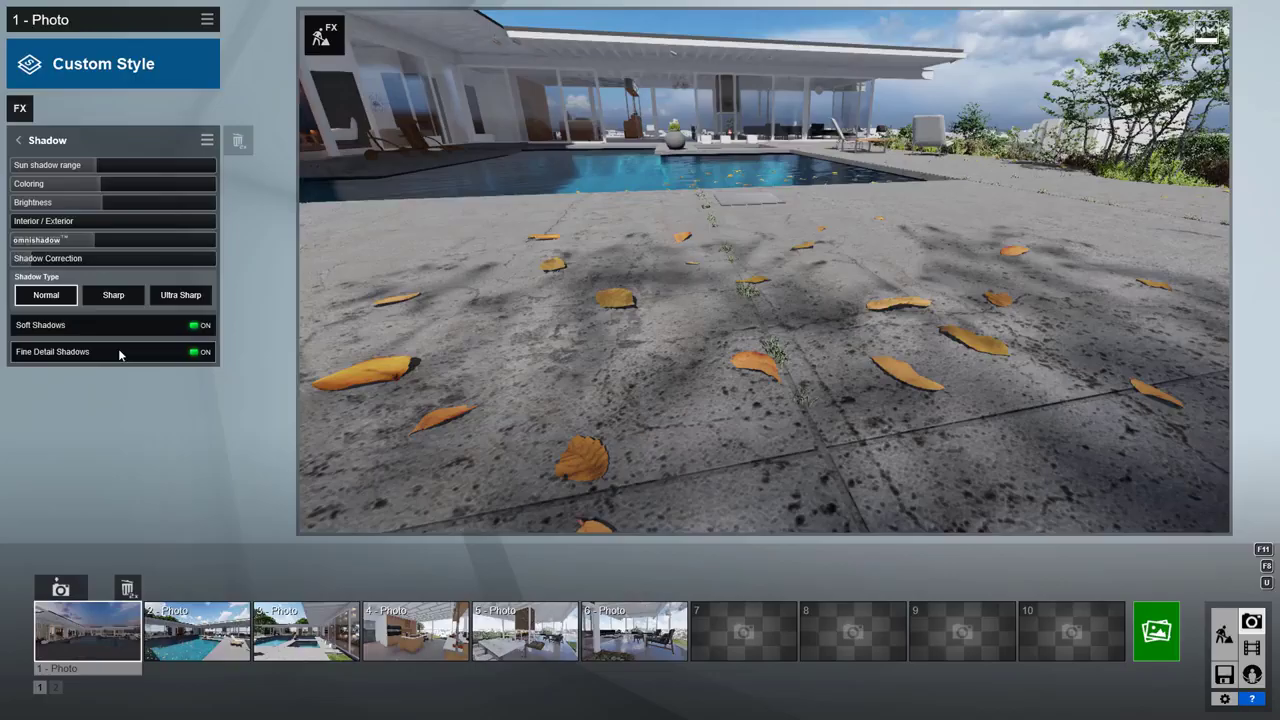
Step: Add the Reflection effect with Speedray Reflections enabled
click(20, 107)
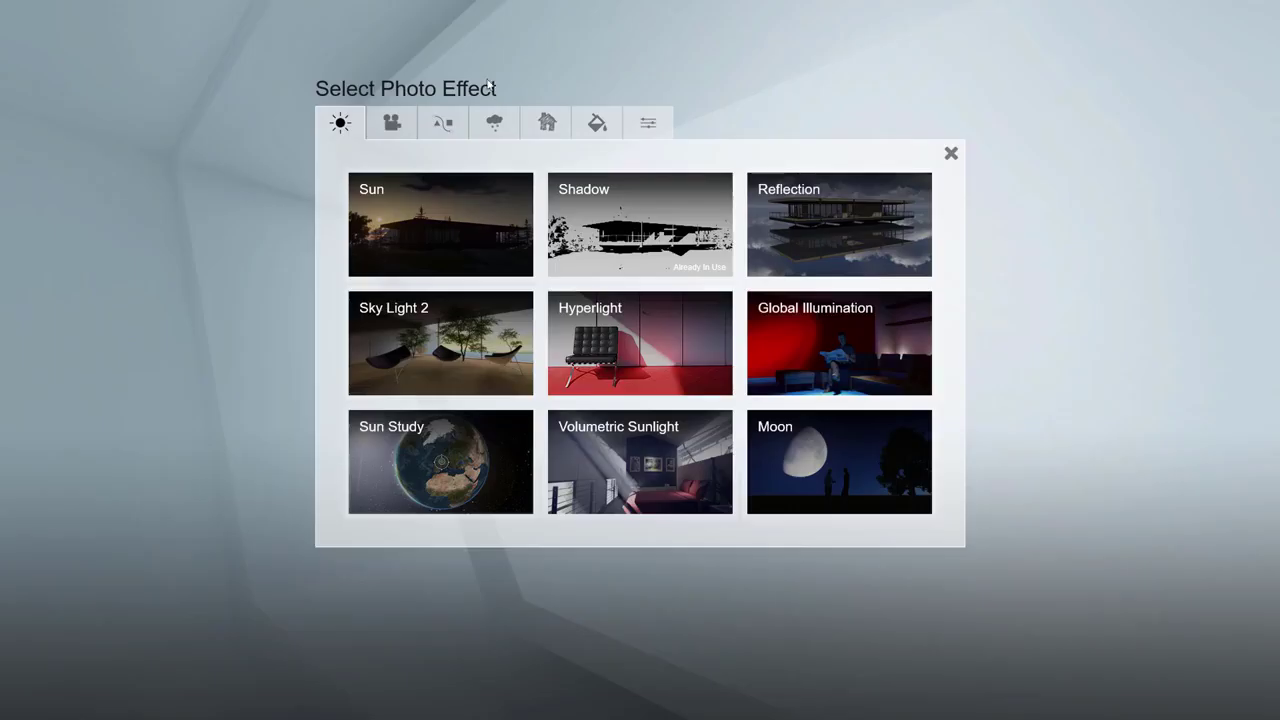
click(825, 213)
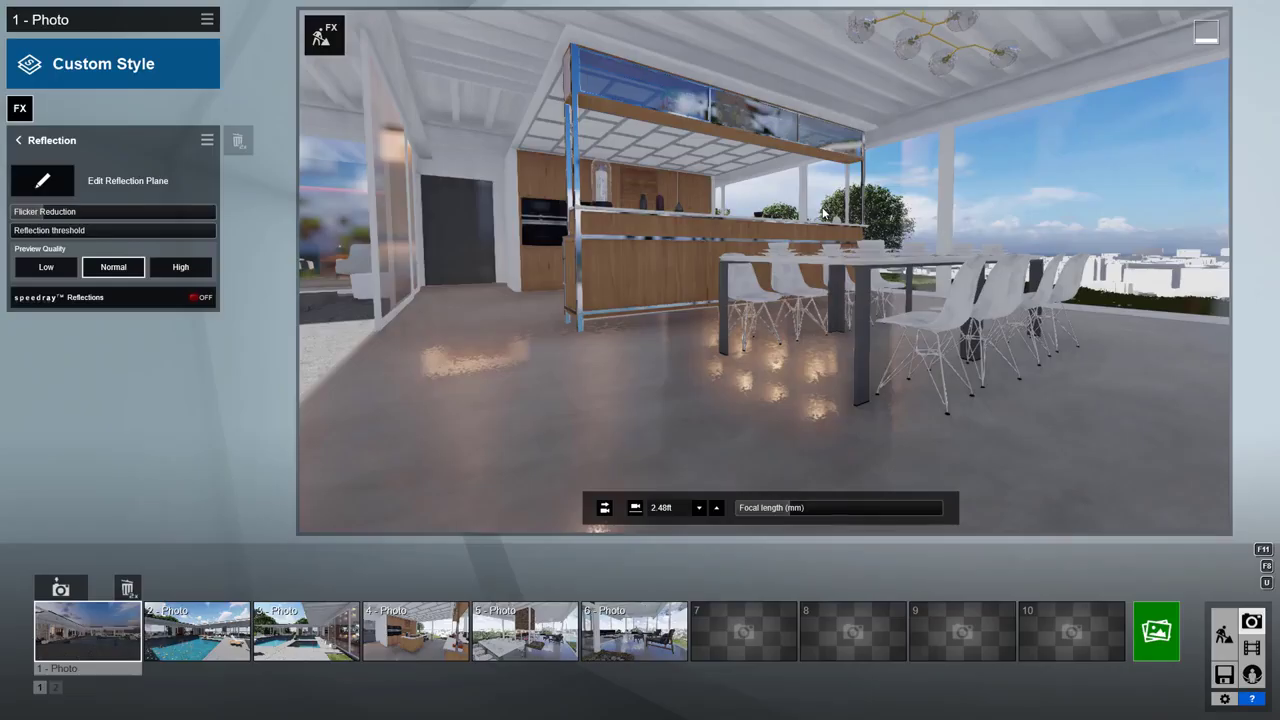
click(193, 298)
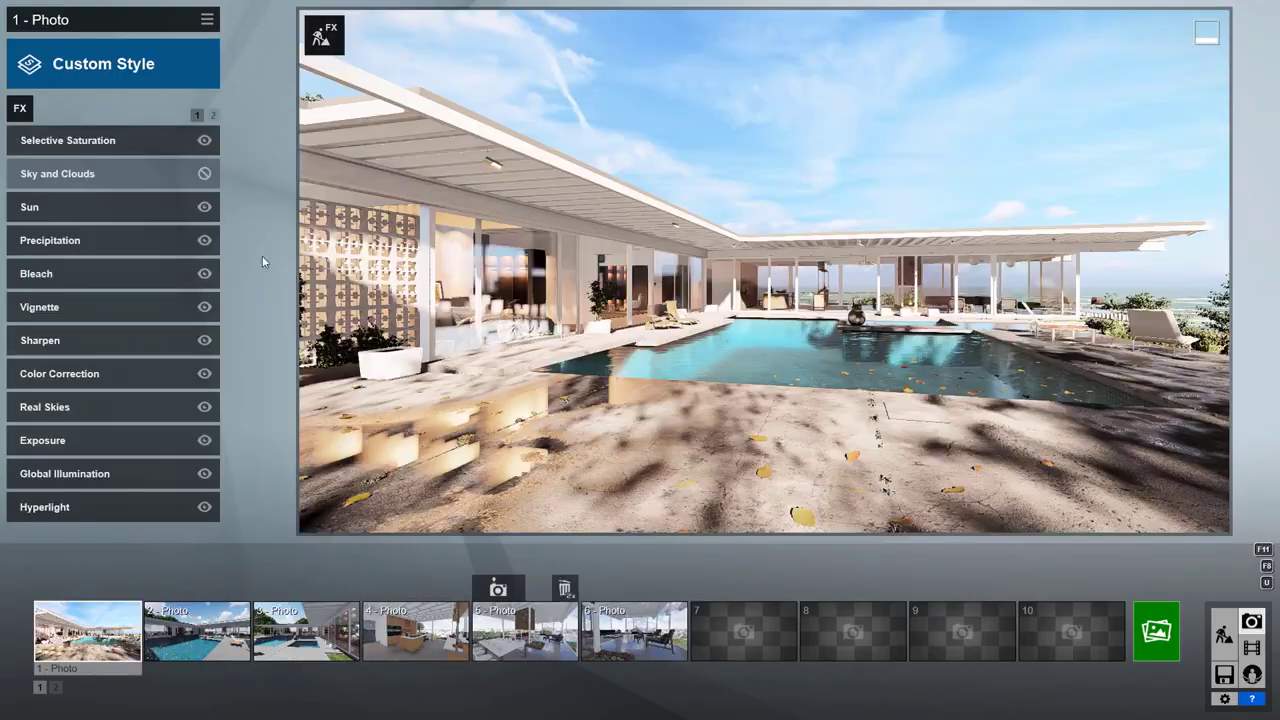
Step: Save photo 1's effects to a file named 'BD_Day Render'
click(207, 20)
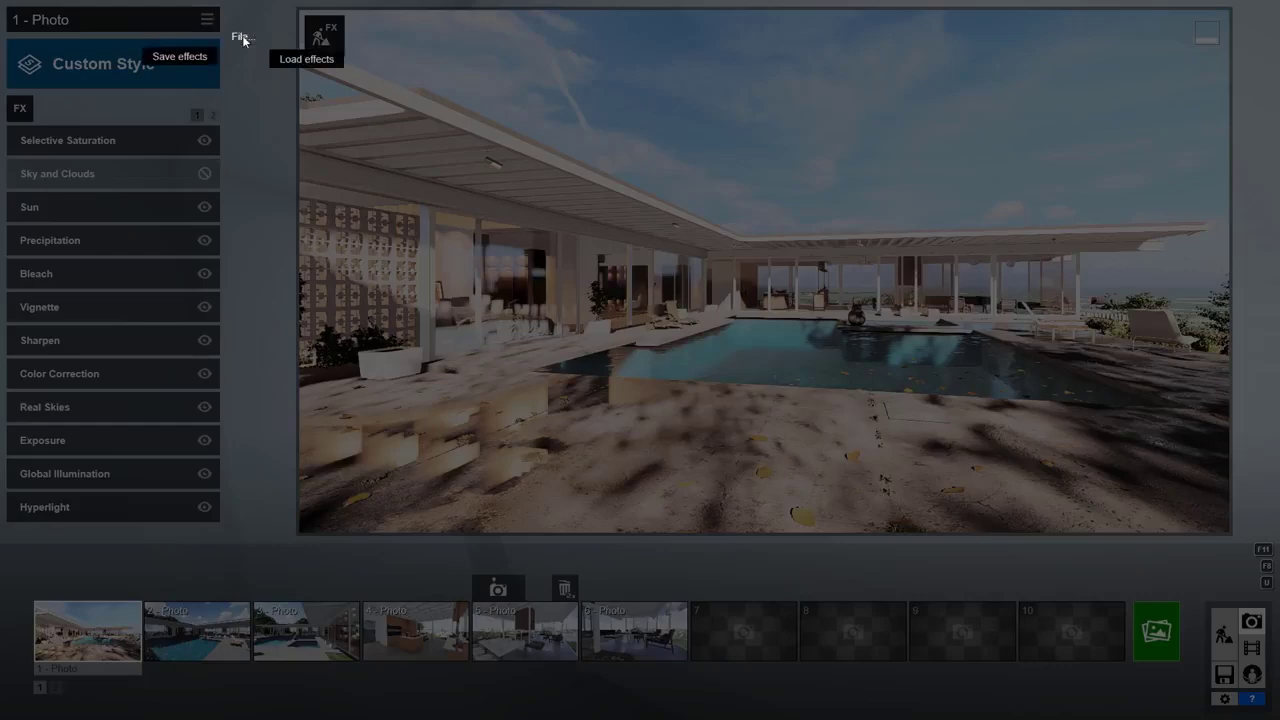
click(184, 57)
text(bd)
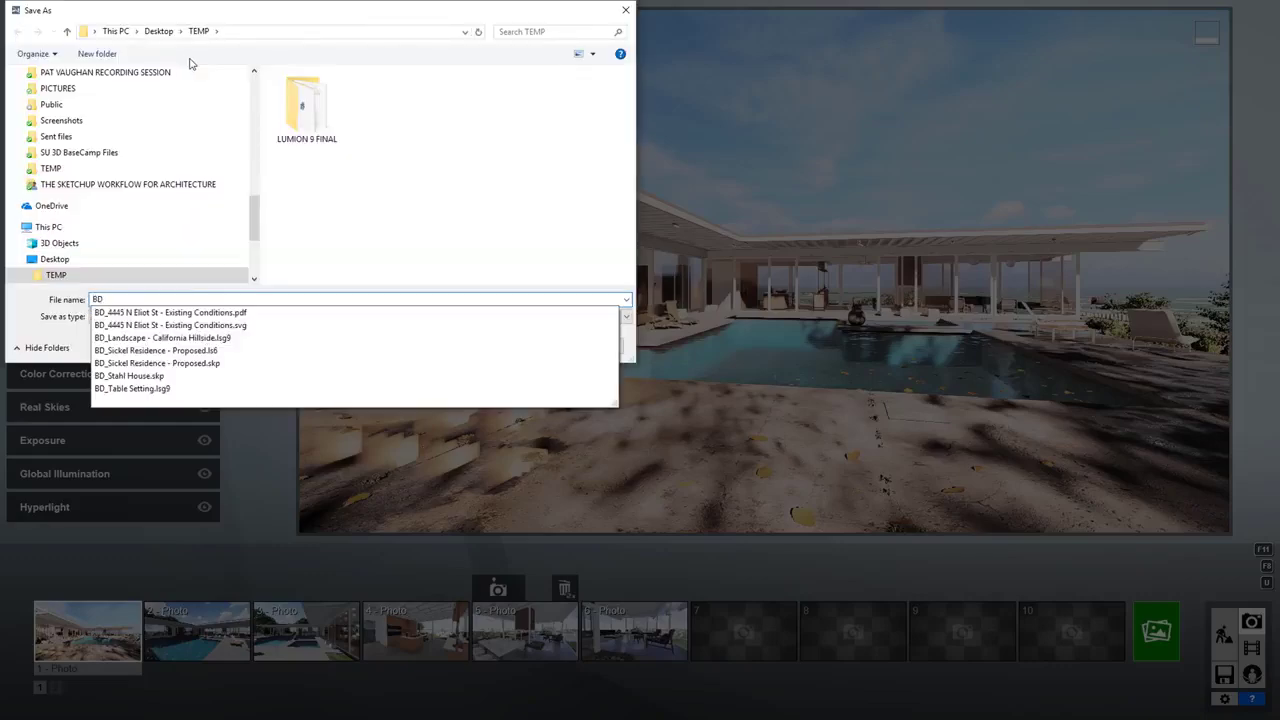
text(_Day Render)
key(Return)
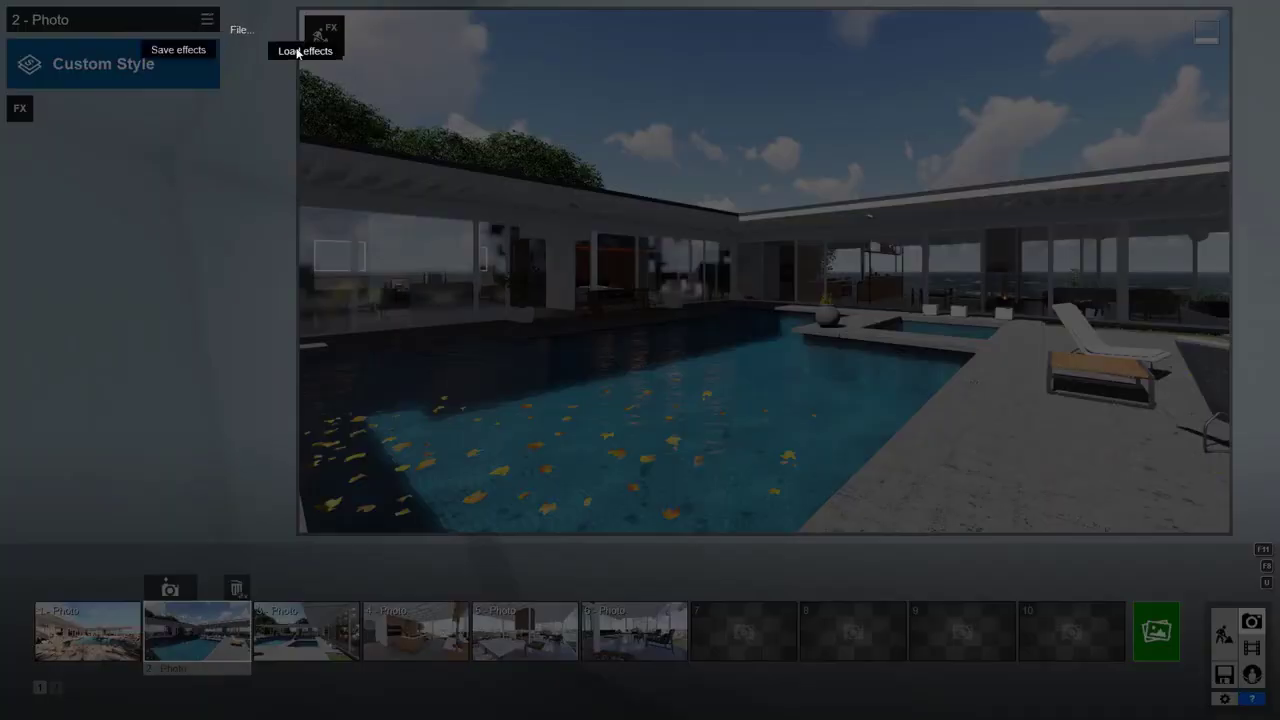
Step: Load the BD_Day Render effects onto photo 2, then switch to Movie mode
click(297, 51)
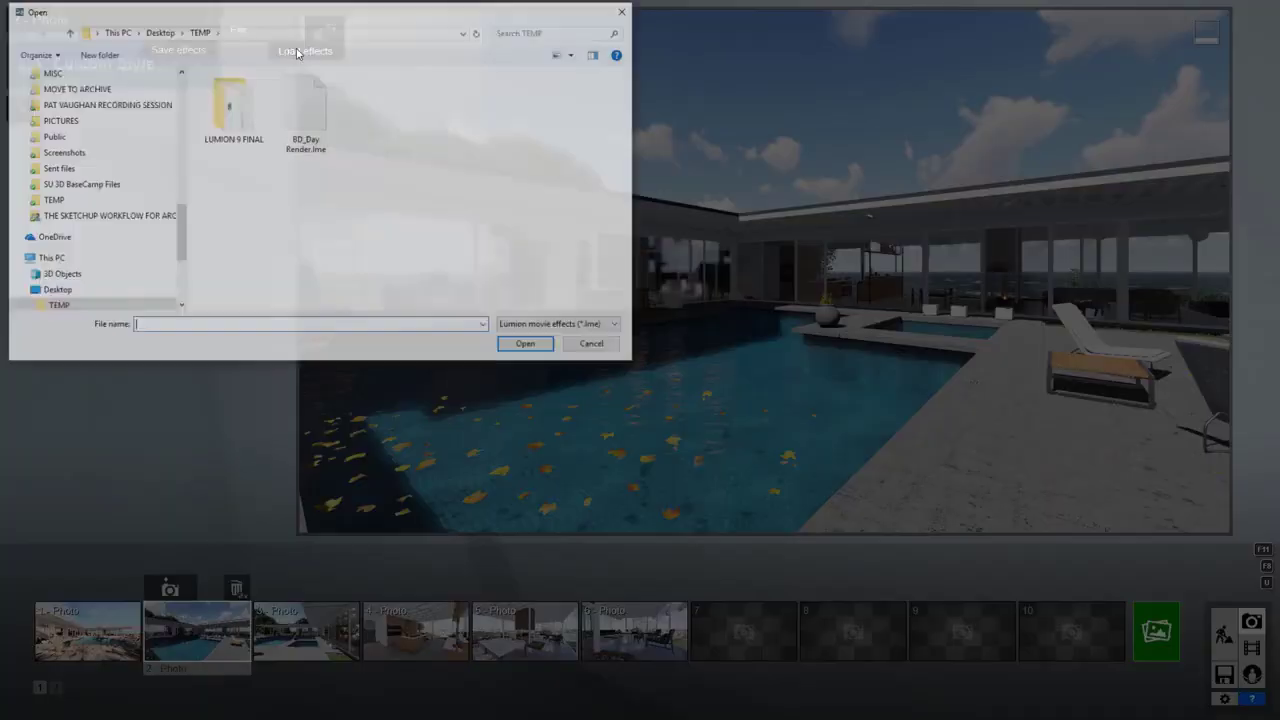
click(308, 115)
click(527, 346)
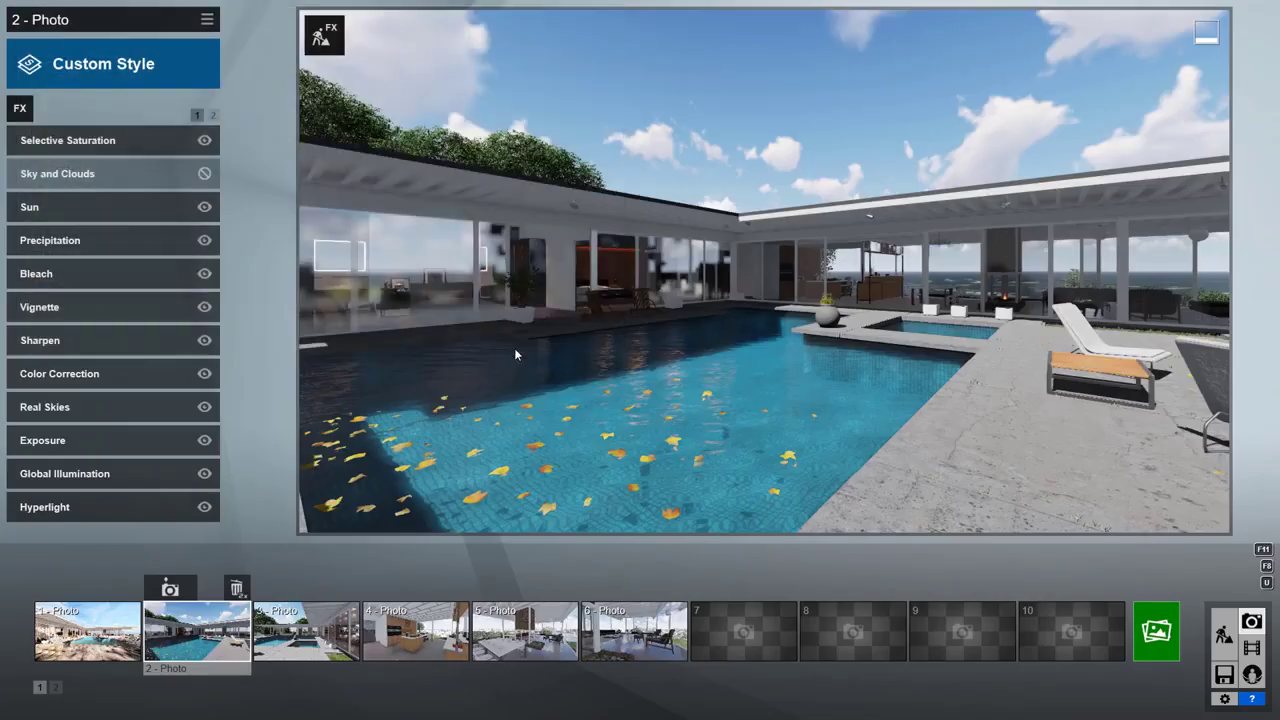
click(1140, 631)
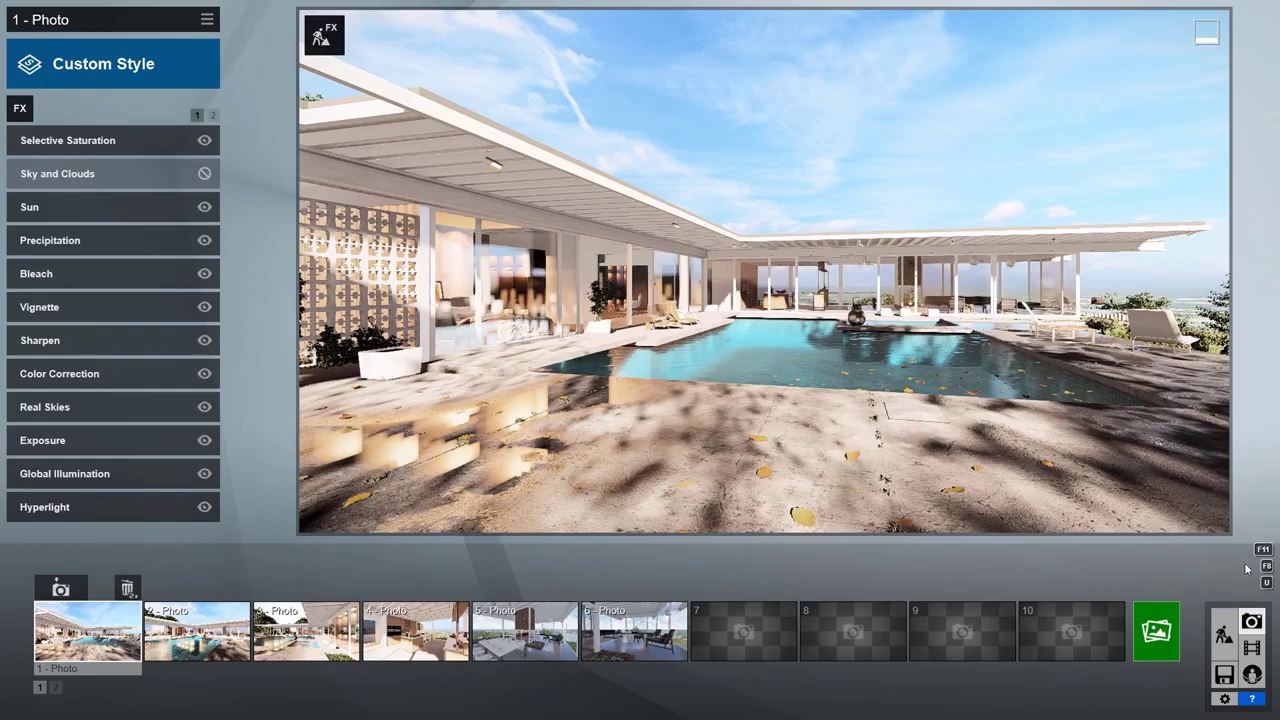
click(1252, 650)
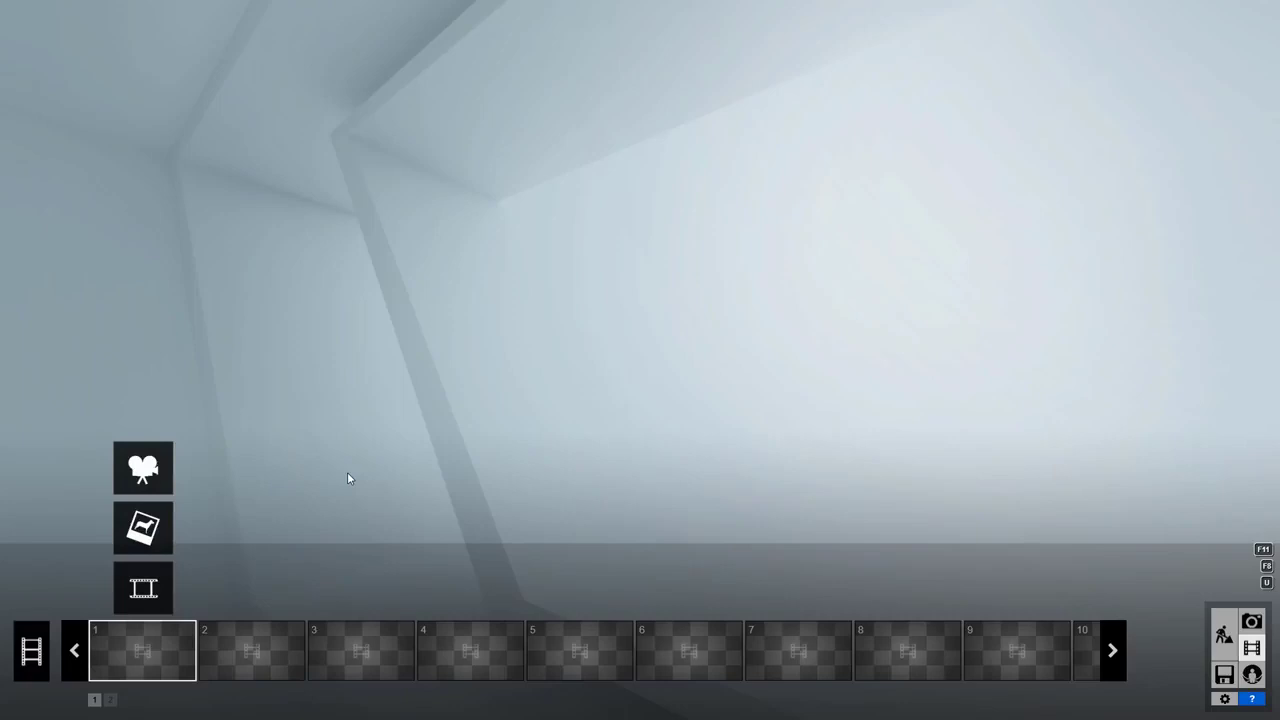
Step: Record an interior clip moving forward through the room and lengthen its duration
click(145, 467)
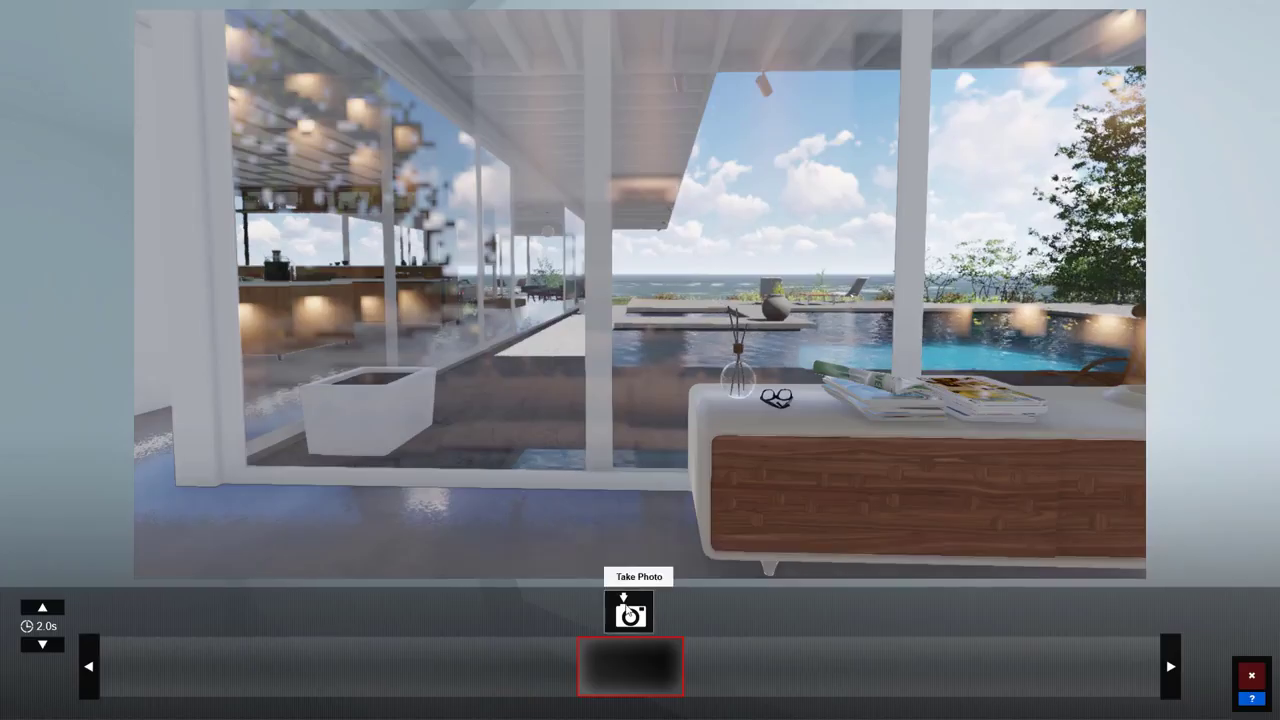
click(629, 611)
key(d)
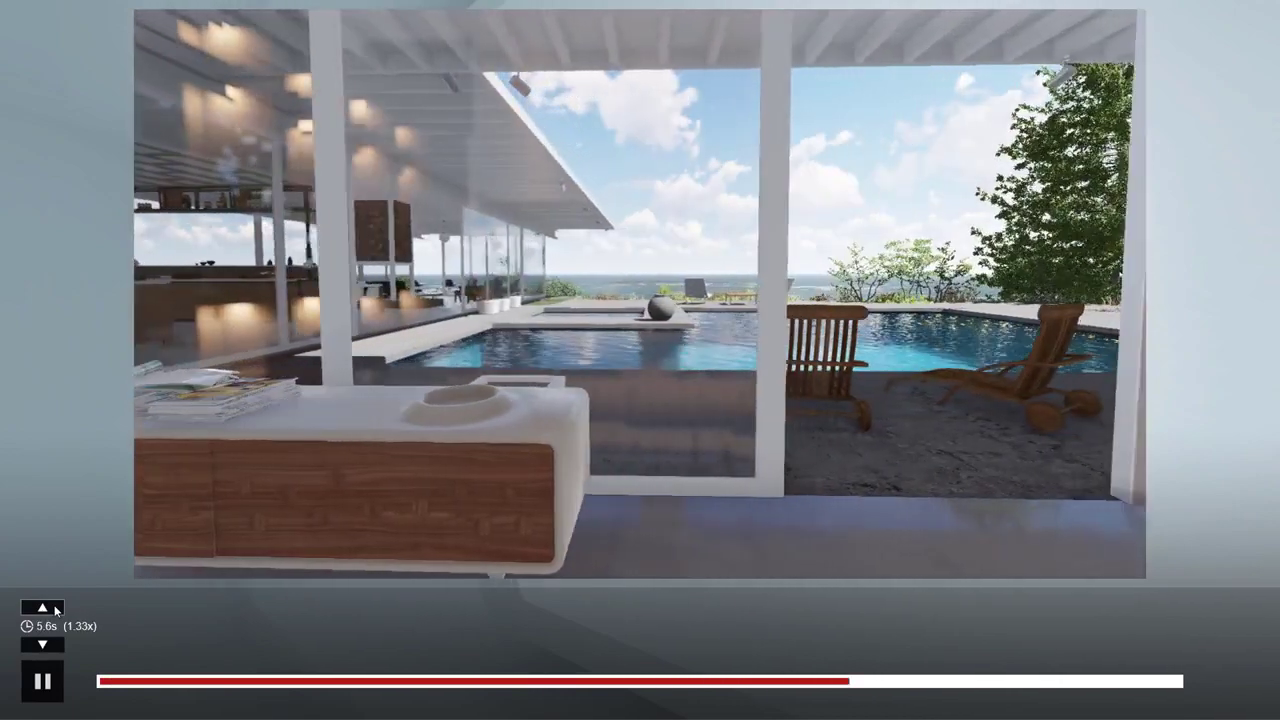
click(42, 608)
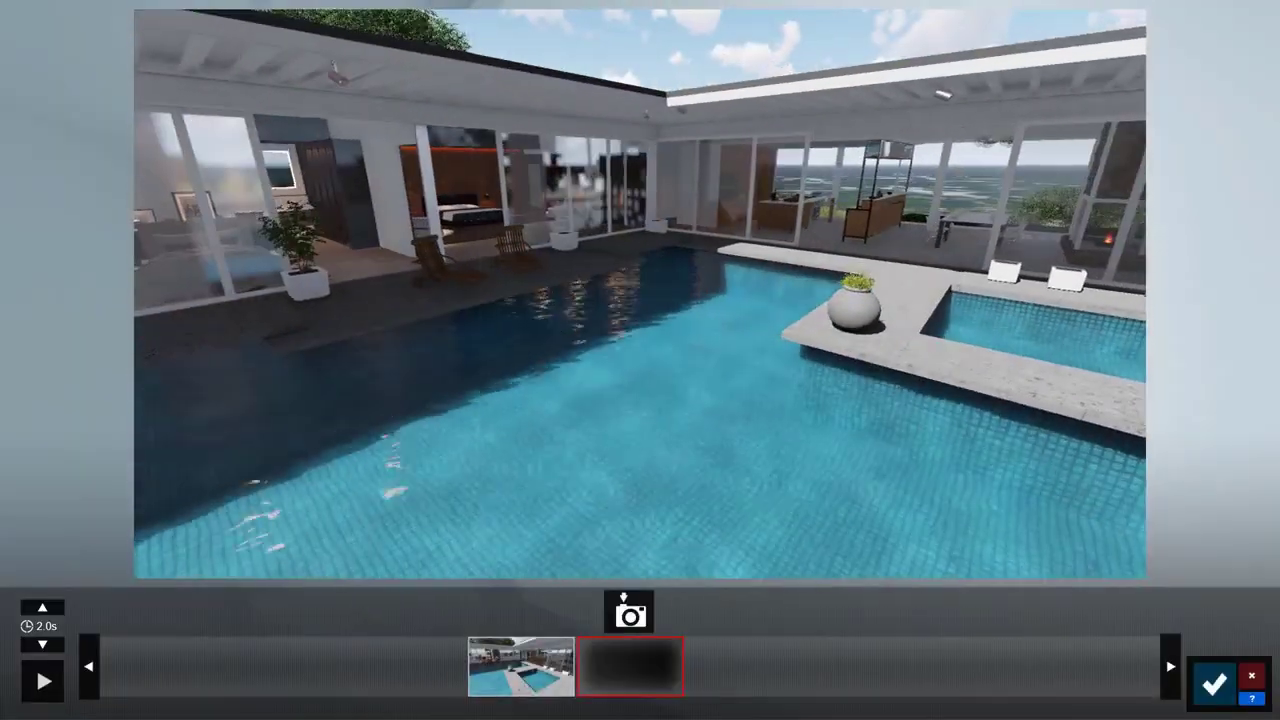
Step: Record the pool clip, put the two clips in order, and preview the entire movie
click(628, 612)
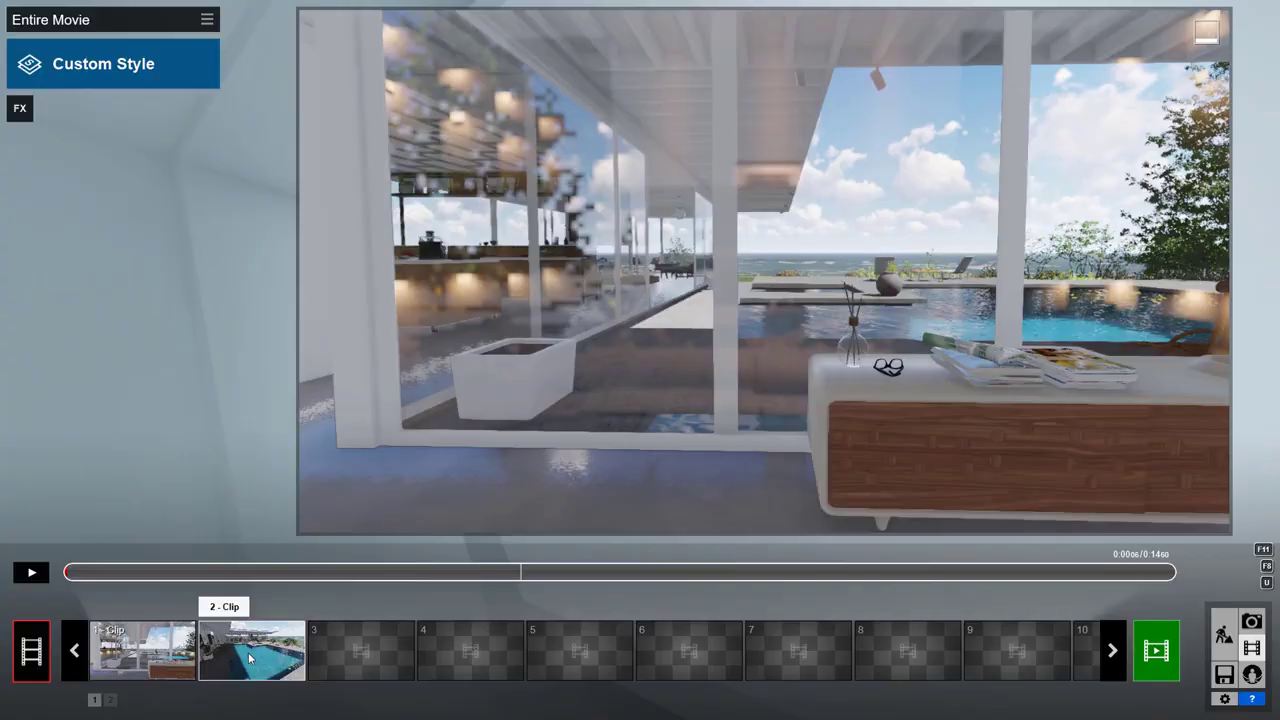
drag(150, 626, 200, 640)
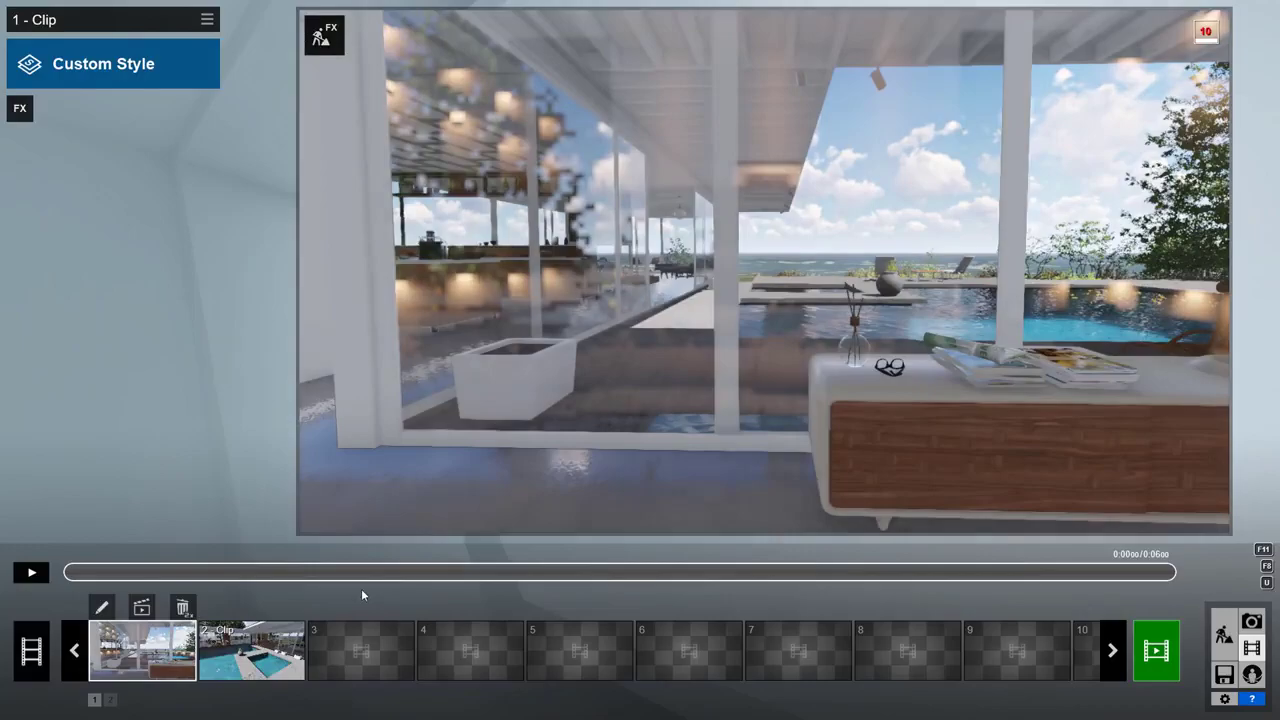
click(31, 572)
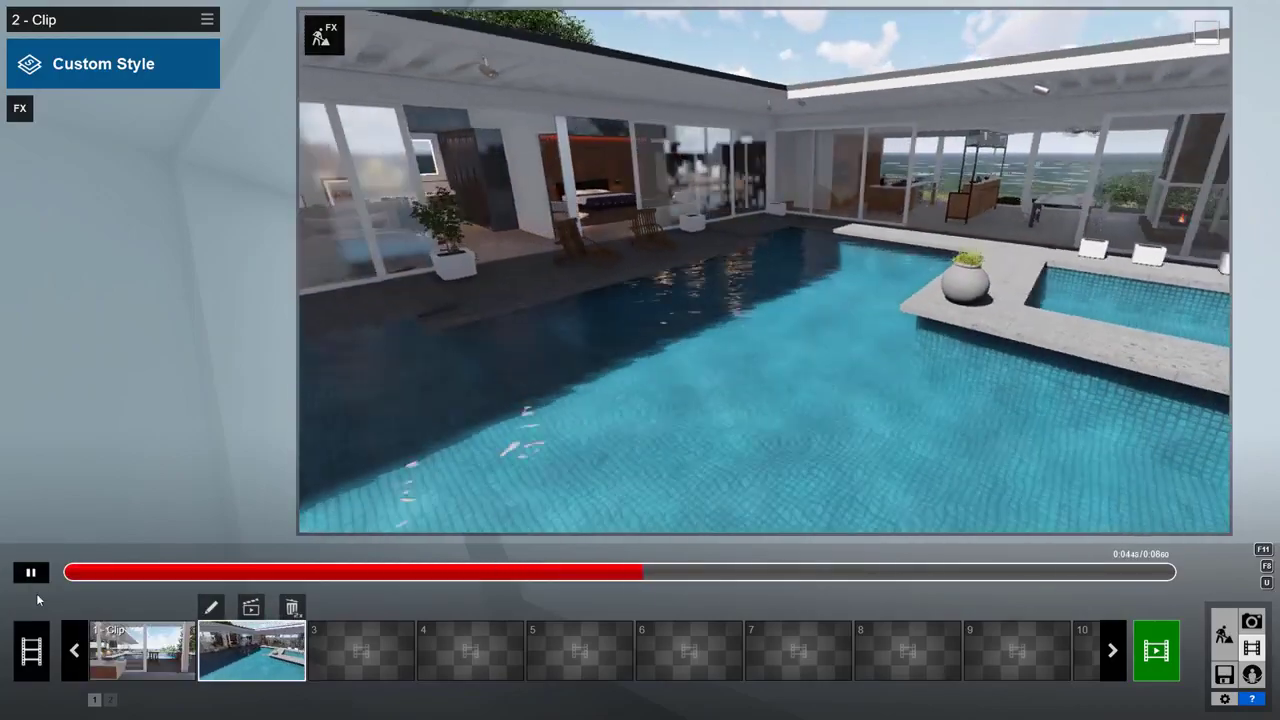
click(35, 643)
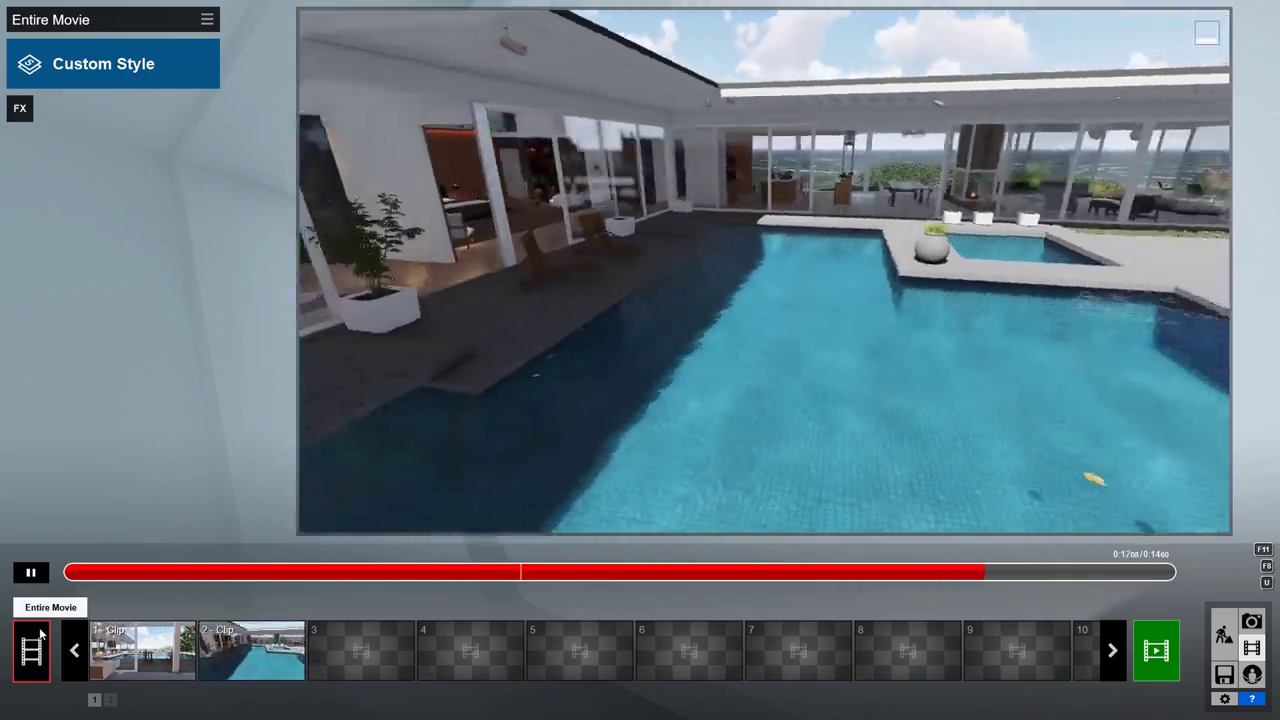
Step: Apply the saved BD_Day Render effects to the pool clip
click(251, 650)
click(207, 19)
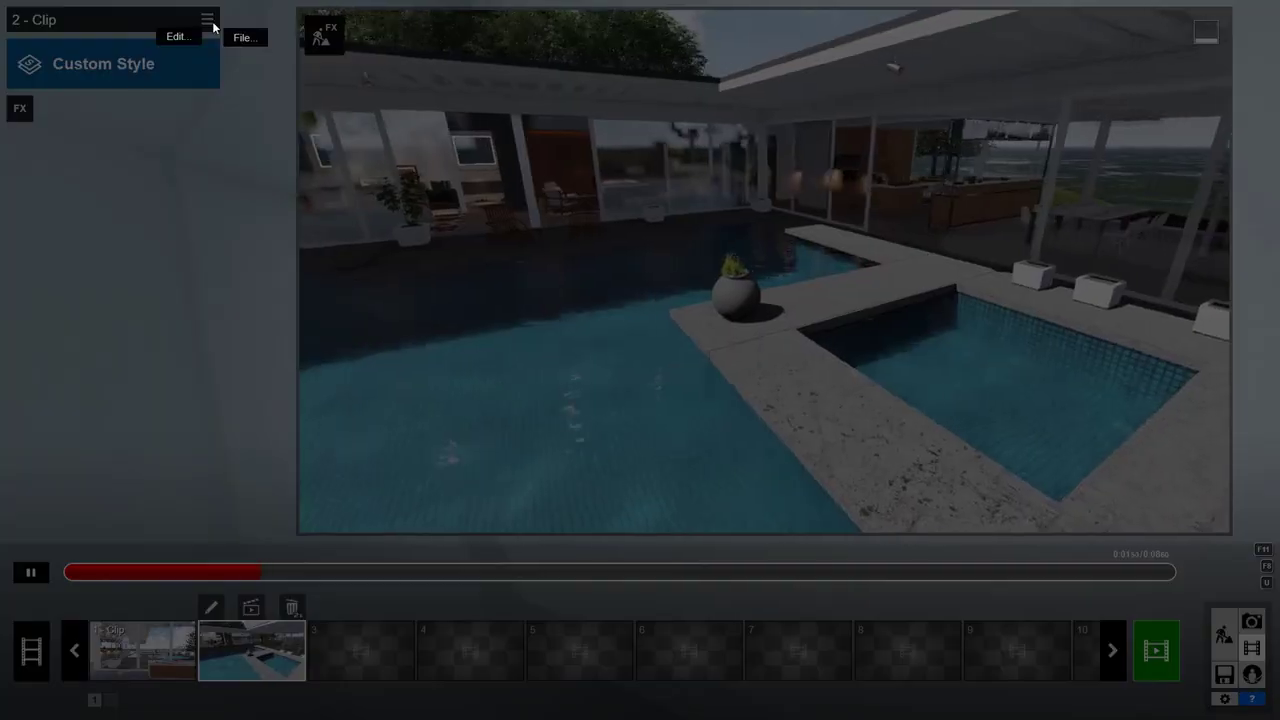
click(241, 39)
click(283, 57)
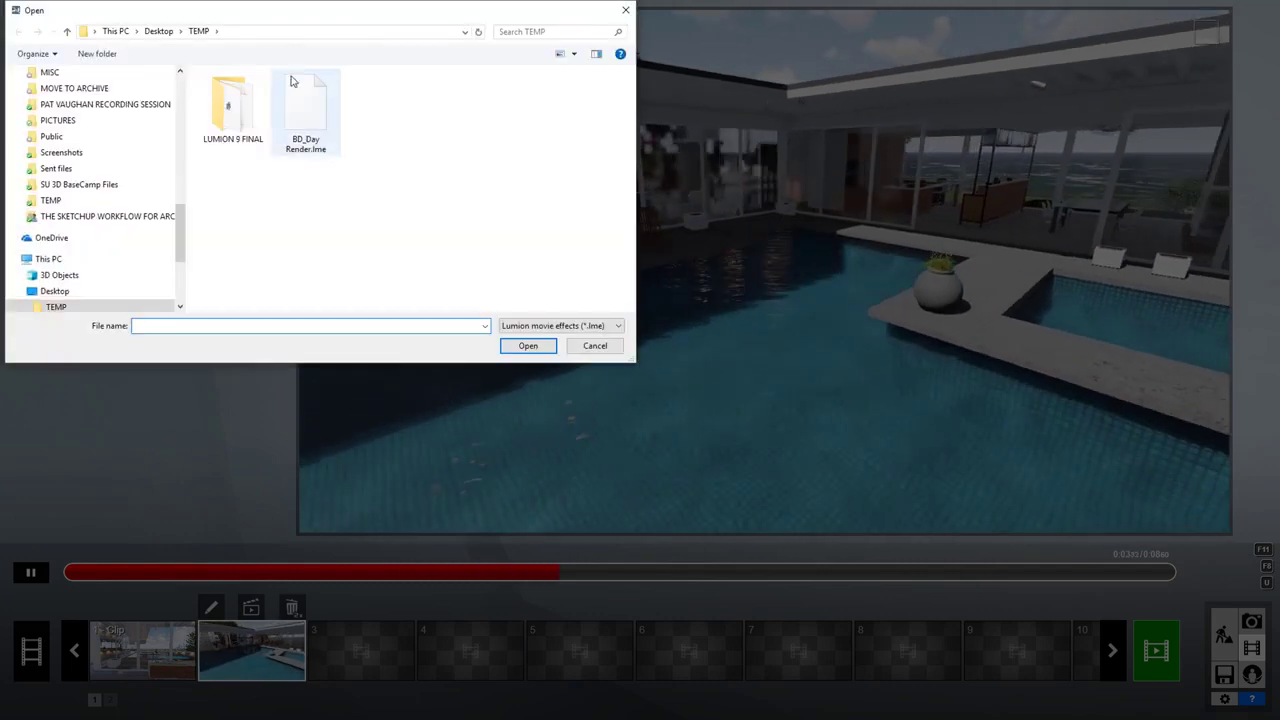
click(296, 106)
click(527, 346)
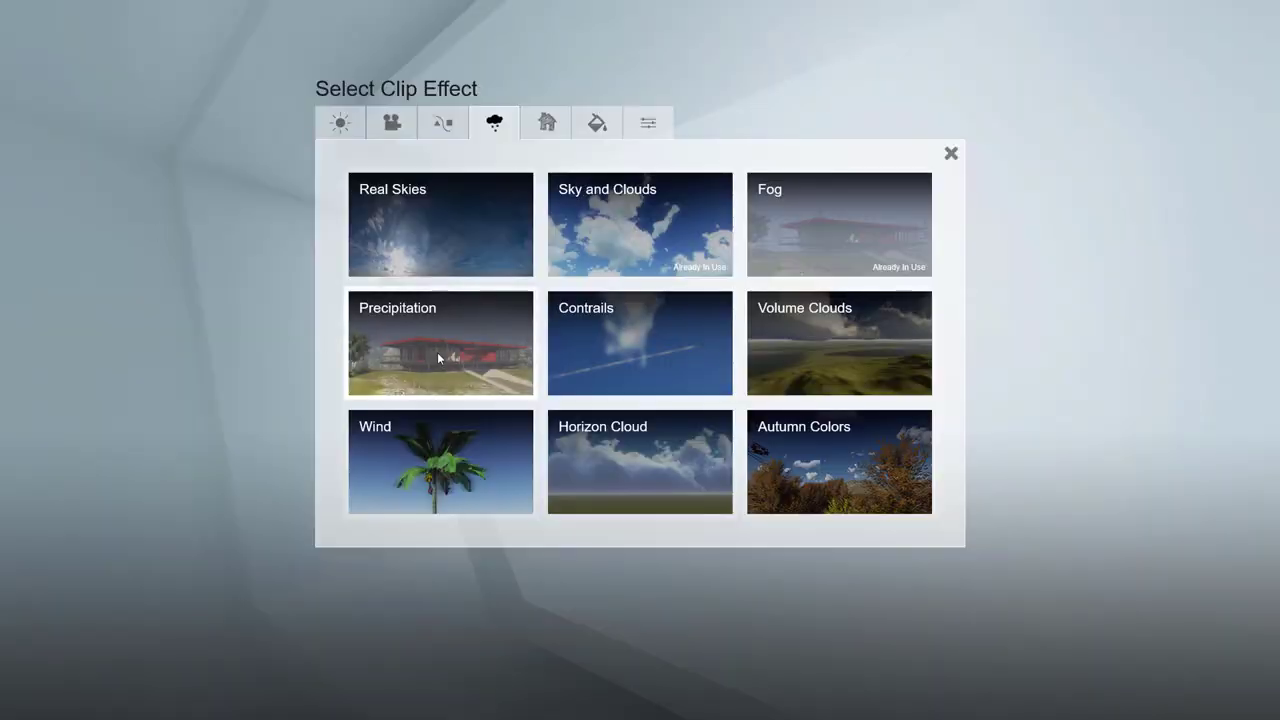
Step: Add Precipitation with maximum rain quantity, full particle size and extra fog raised to 0.8
click(438, 355)
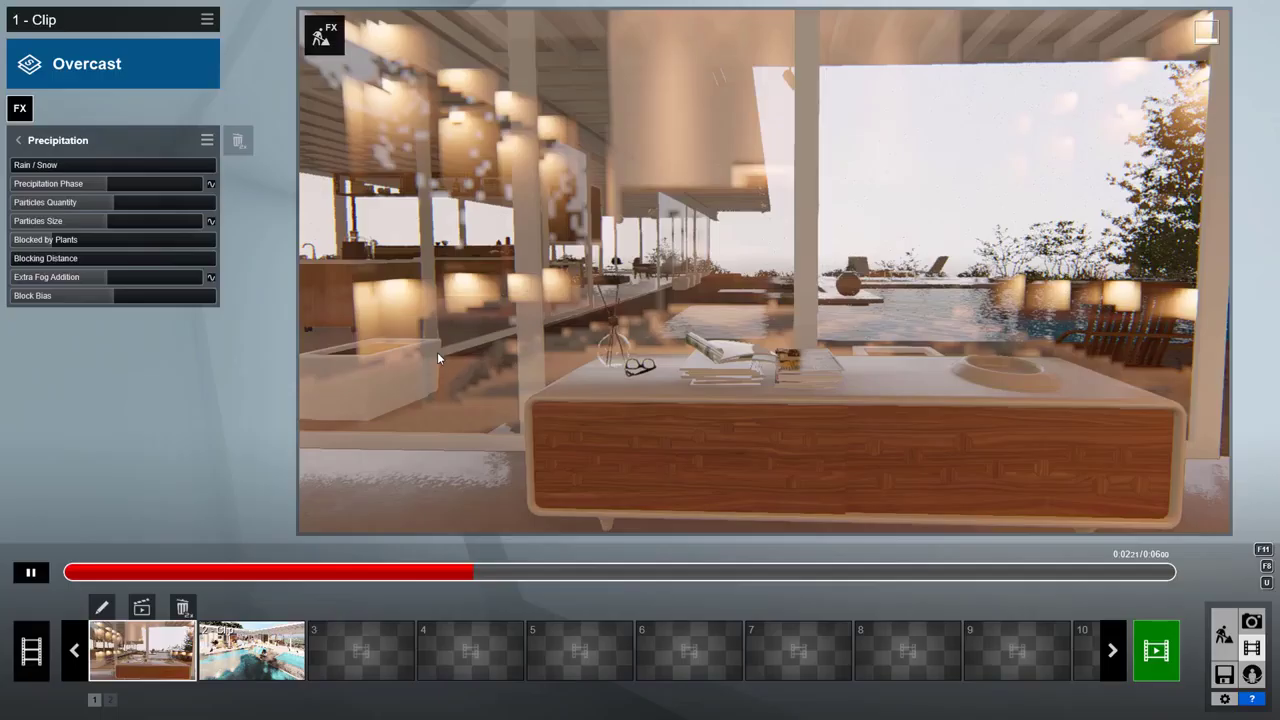
drag(126, 203, 214, 203)
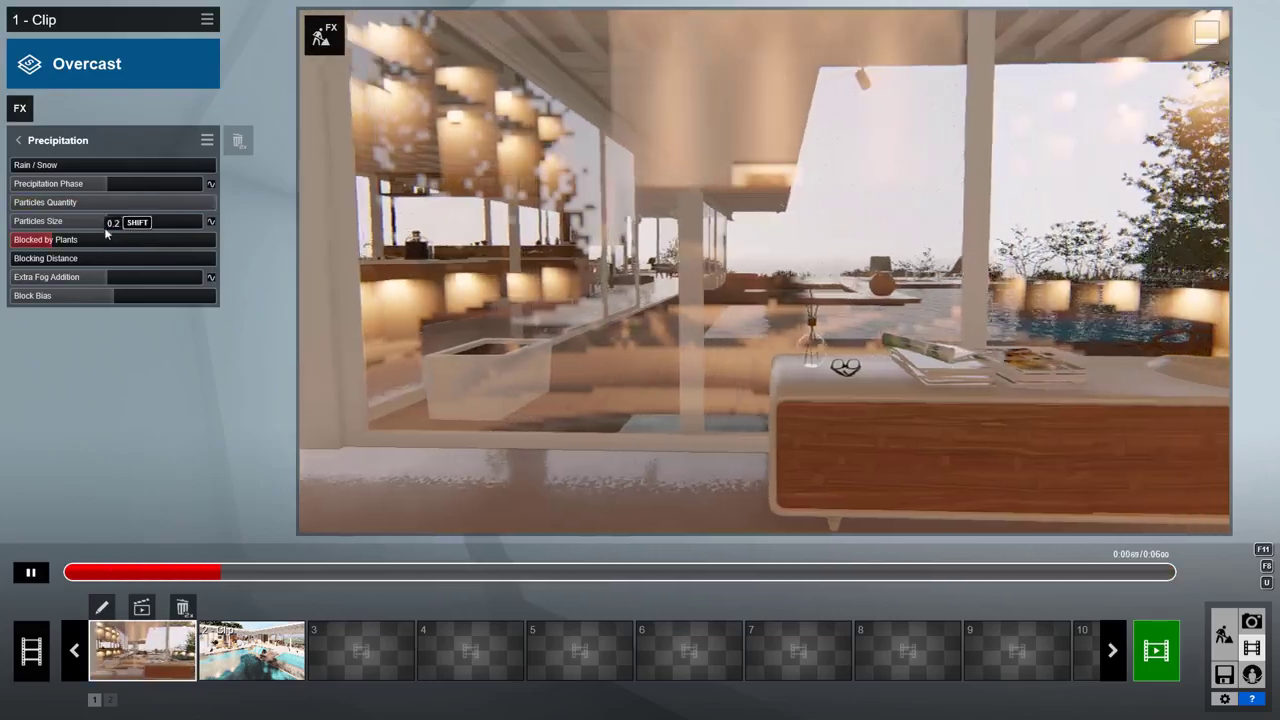
drag(120, 222, 320, 250)
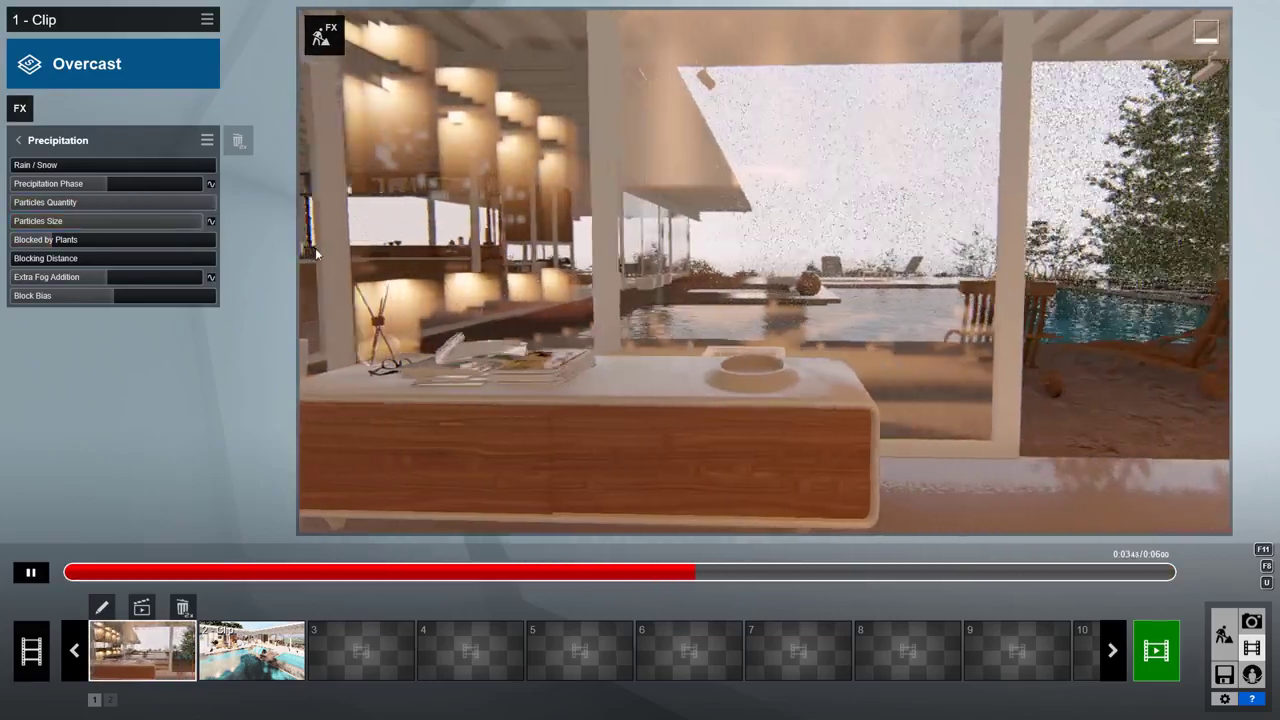
click(122, 276)
drag(122, 276, 164, 279)
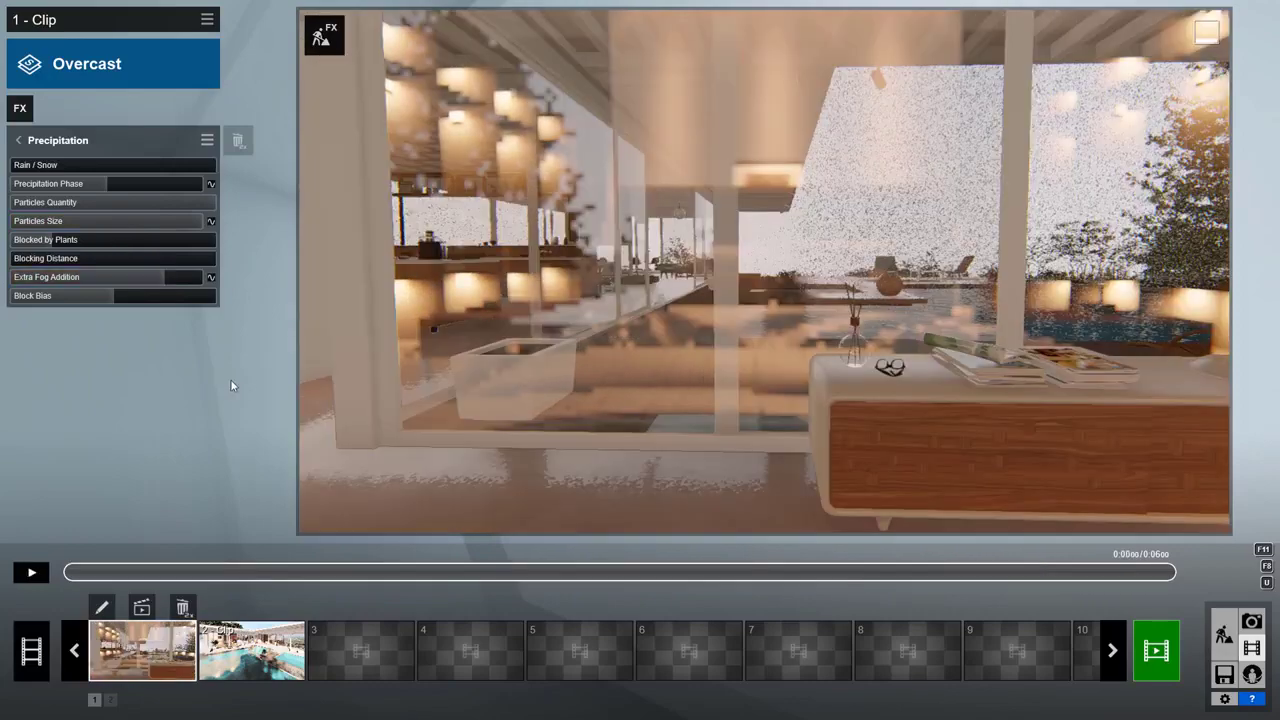
Step: Keyframe rain particle size from the clip start to 0.3 at its end, then preview clip and movie
click(211, 222)
click(90, 574)
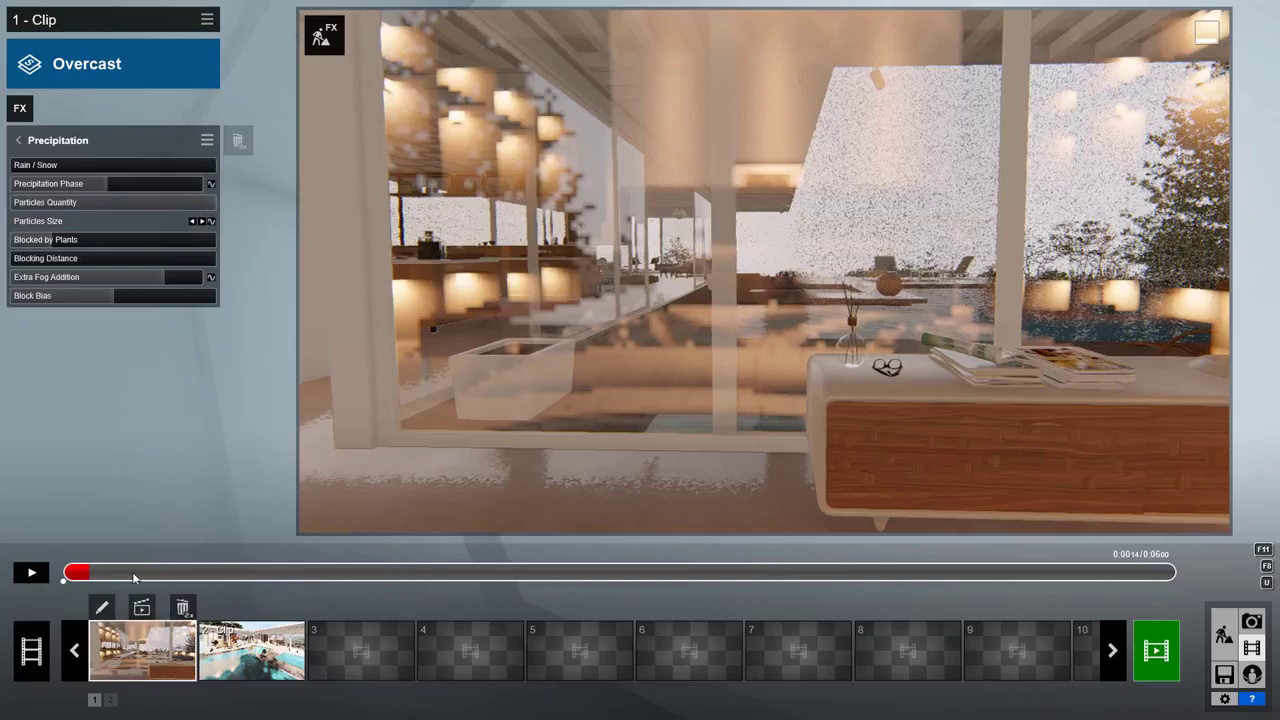
drag(134, 576, 1191, 558)
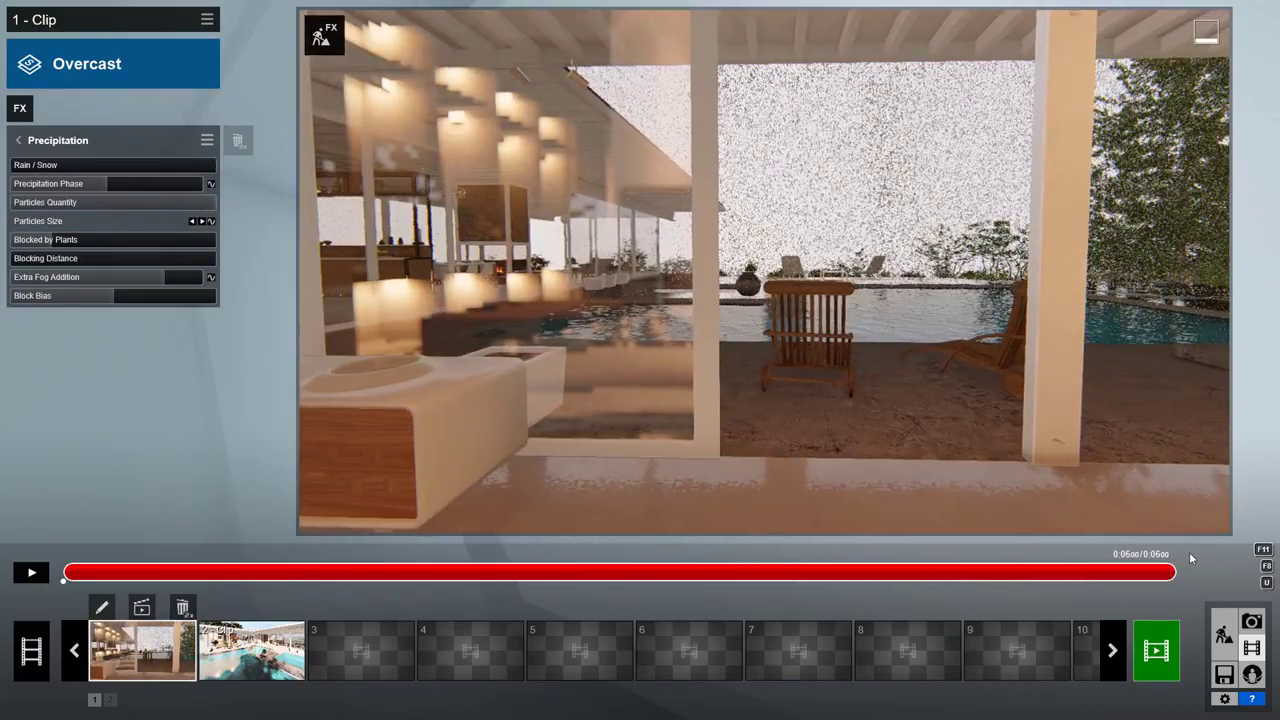
click(211, 221)
drag(177, 221, 41, 231)
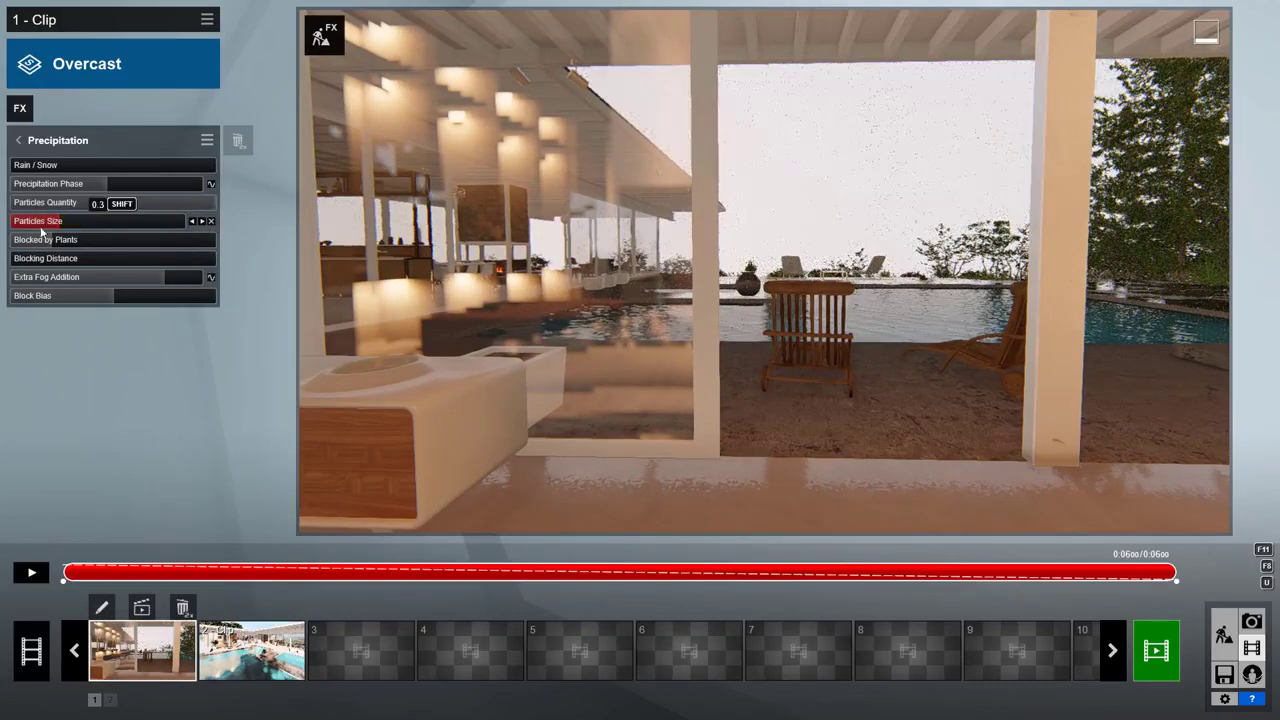
click(31, 573)
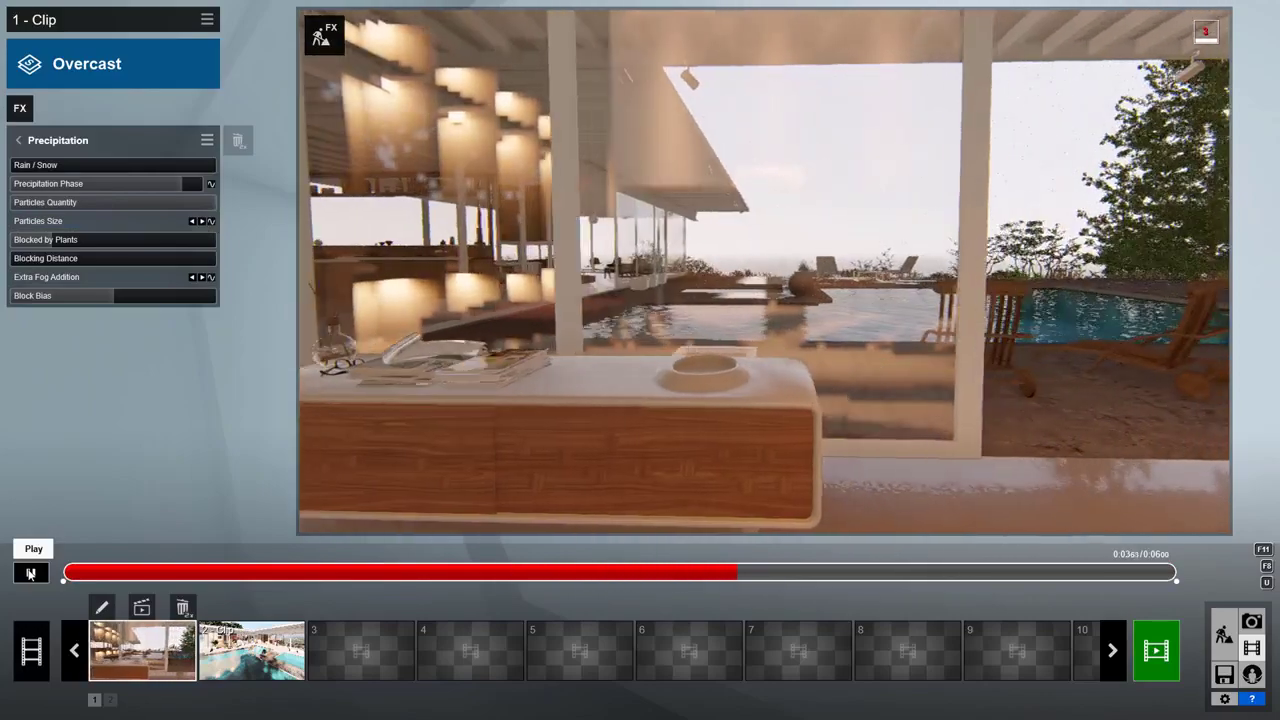
click(31, 650)
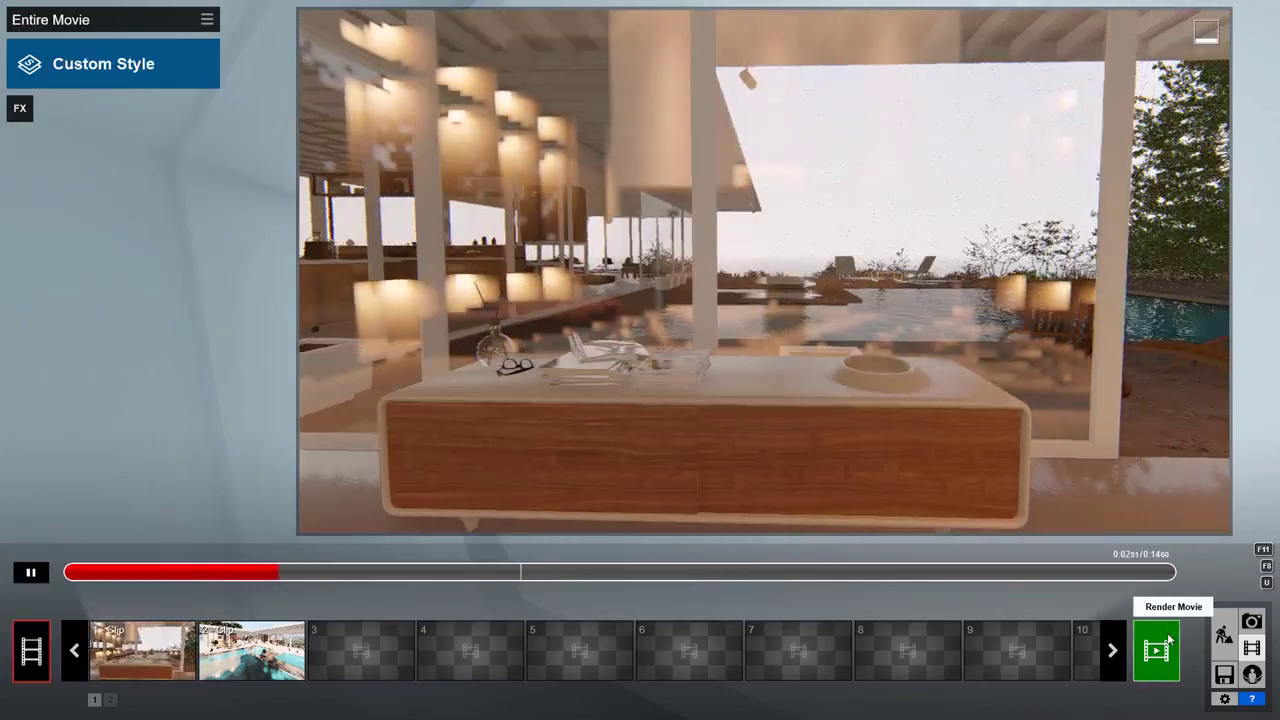
Step: Render the movie at Ultra HD 4K as an MP4 file named 'Stahl House'
click(1168, 640)
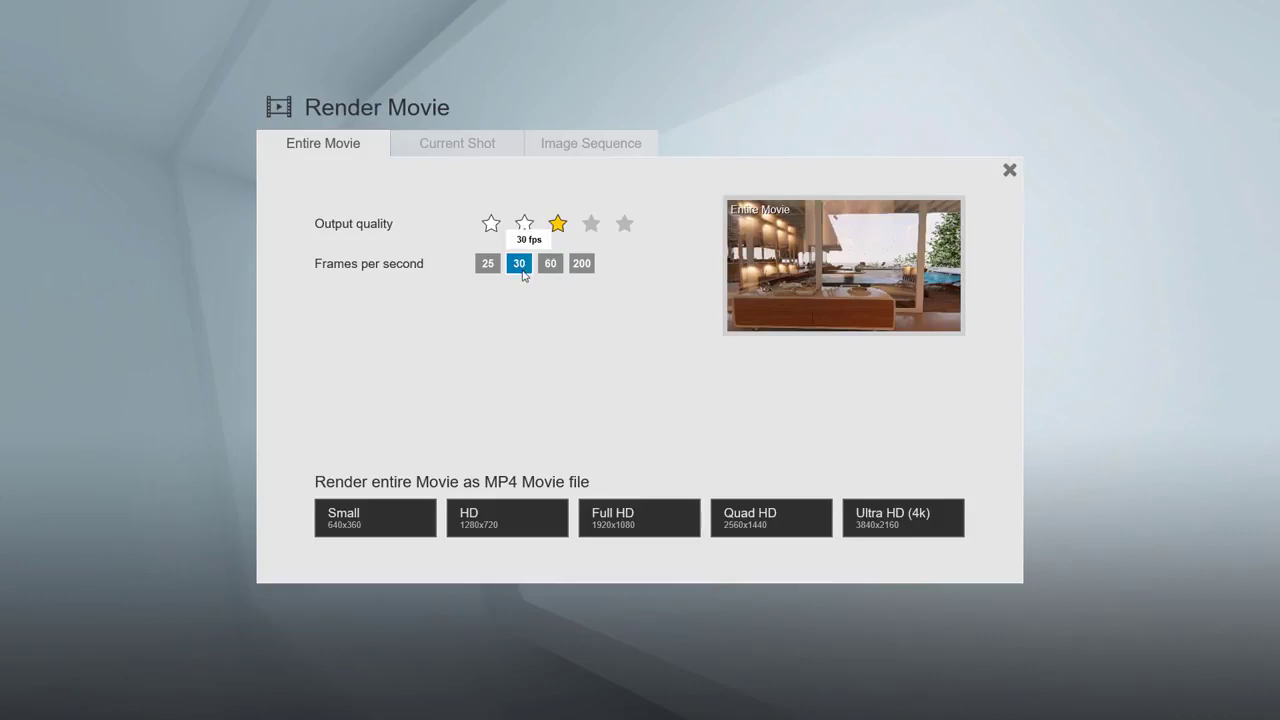
click(886, 519)
text(St)
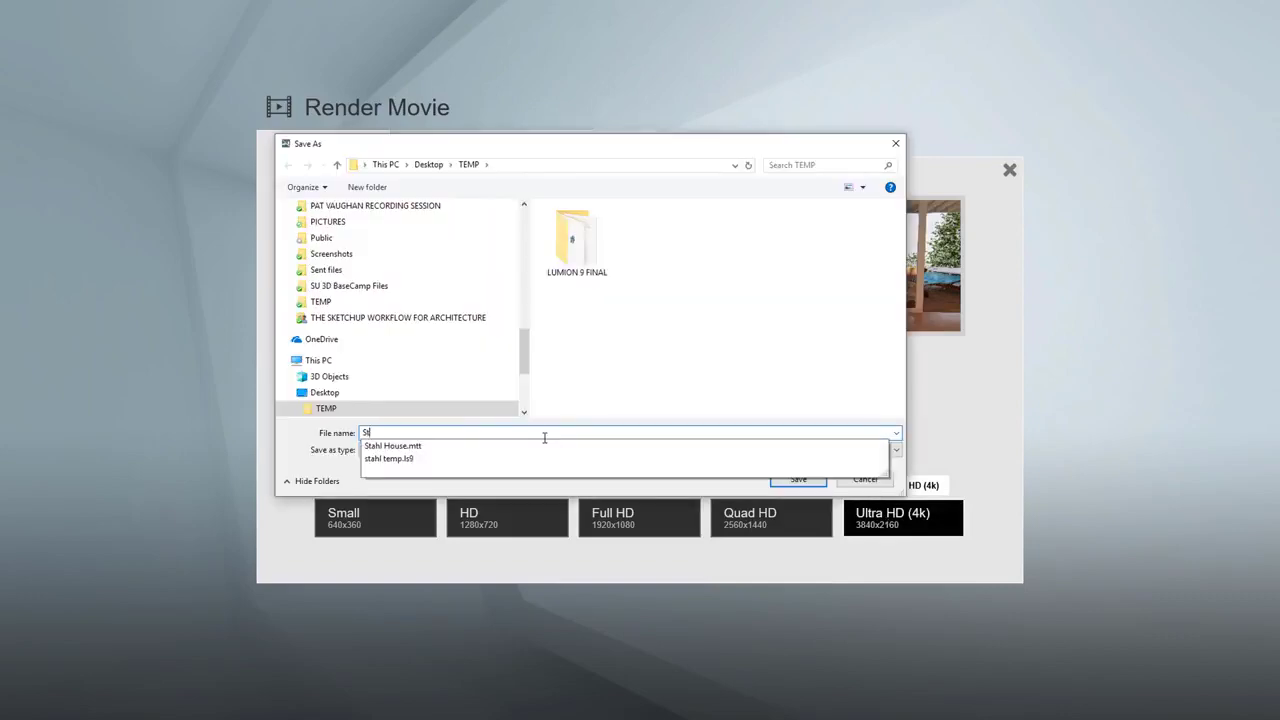
text(ahl House)
click(798, 480)
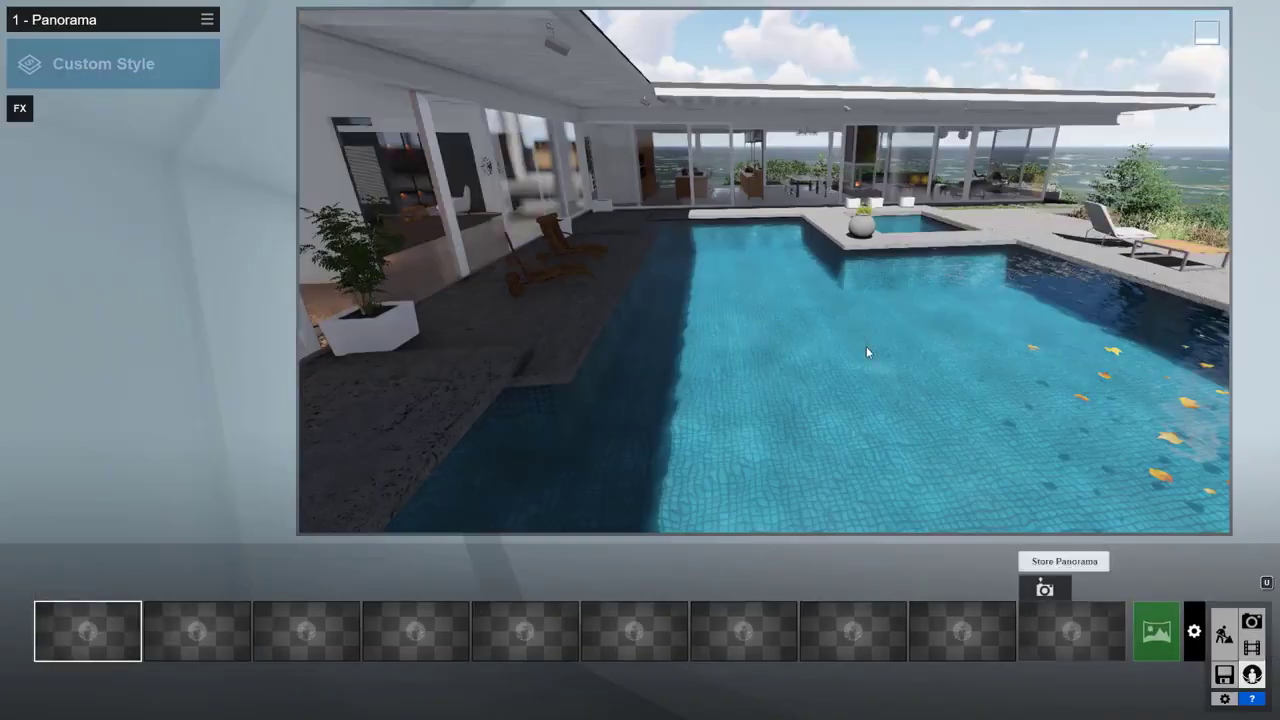
Step: Store pool and interior viewpoints, including a bathroom view, in panorama slots 1 through 6
right_drag(764, 271, 763, 270)
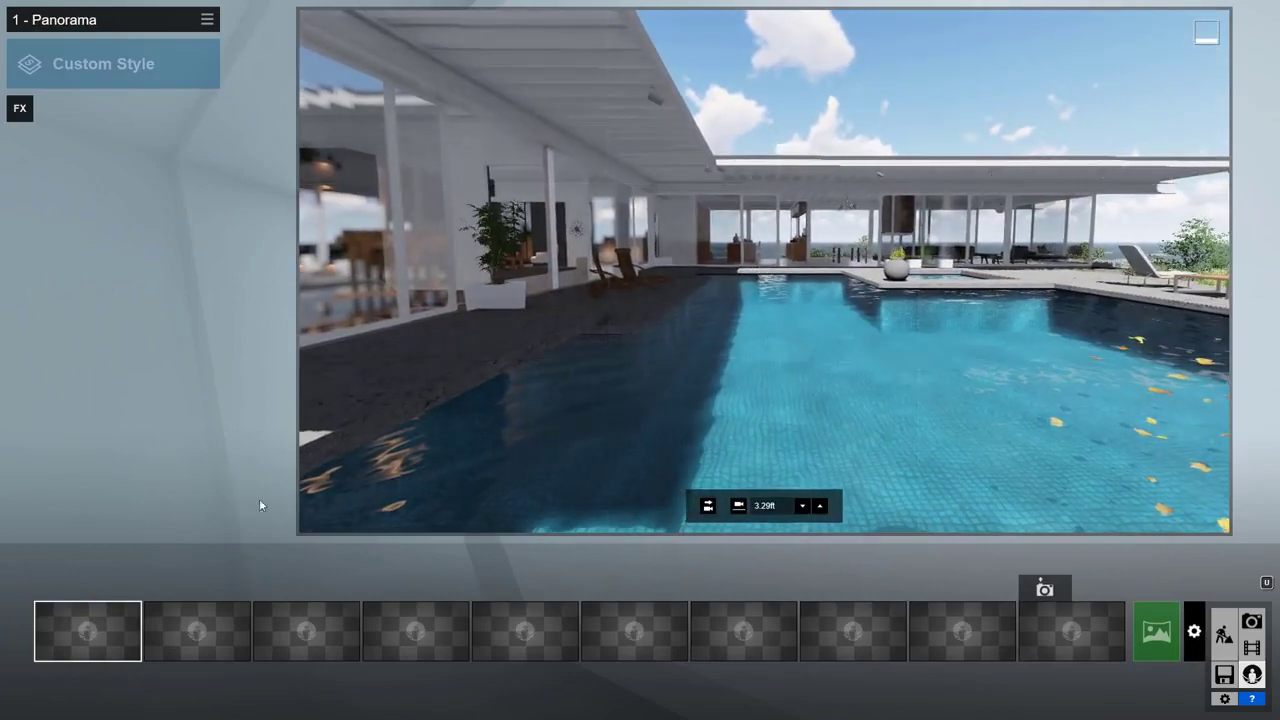
click(47, 589)
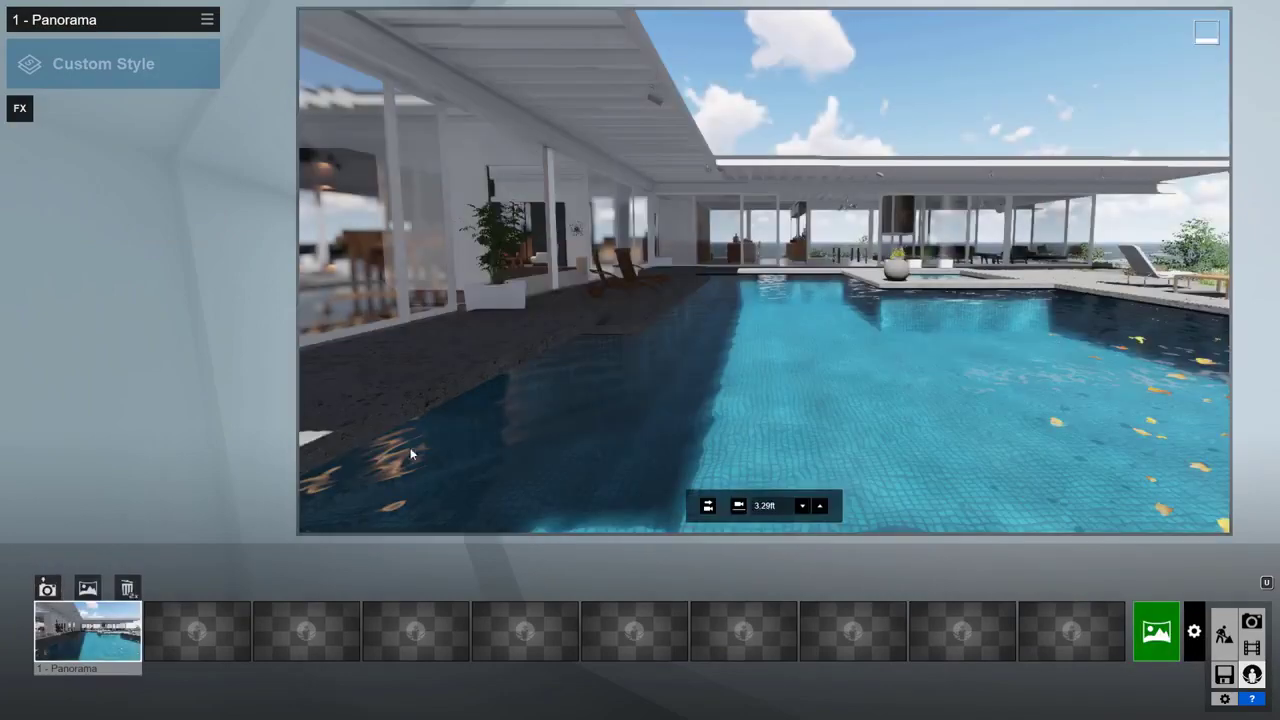
right_drag(410, 455, 410, 455)
mouse_move(185, 632)
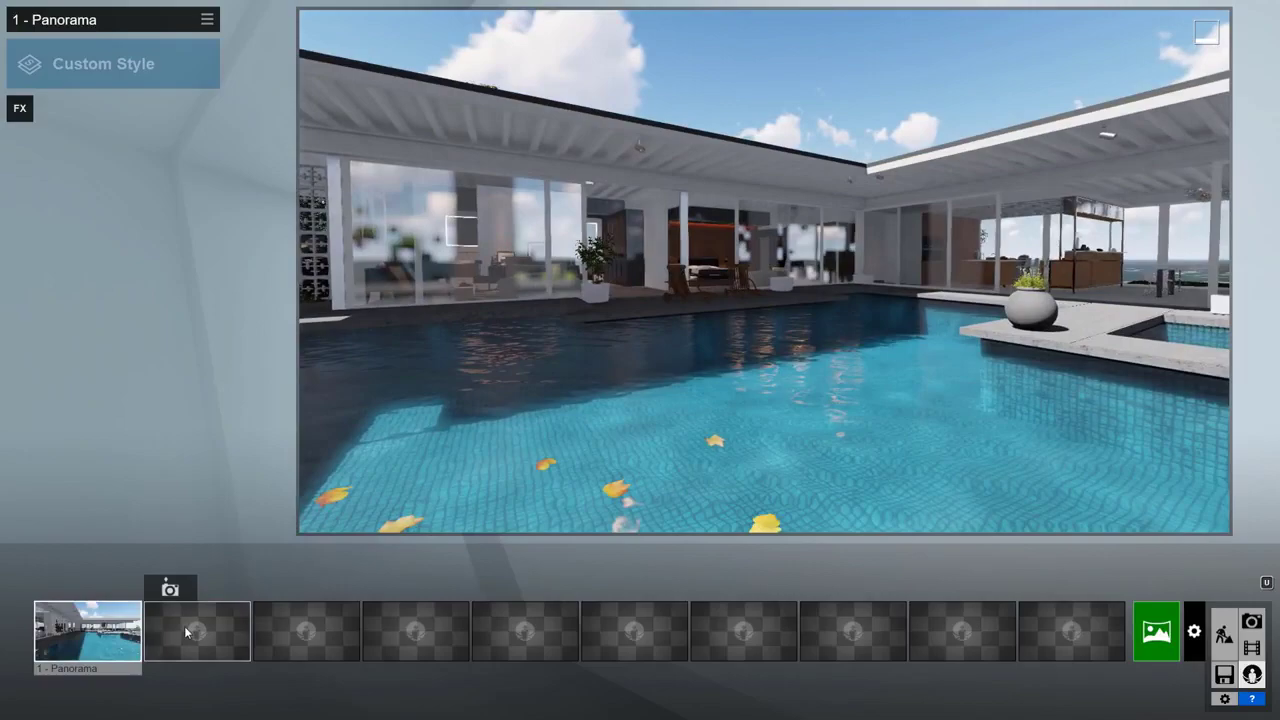
click(170, 589)
right_drag(764, 271, 764, 271)
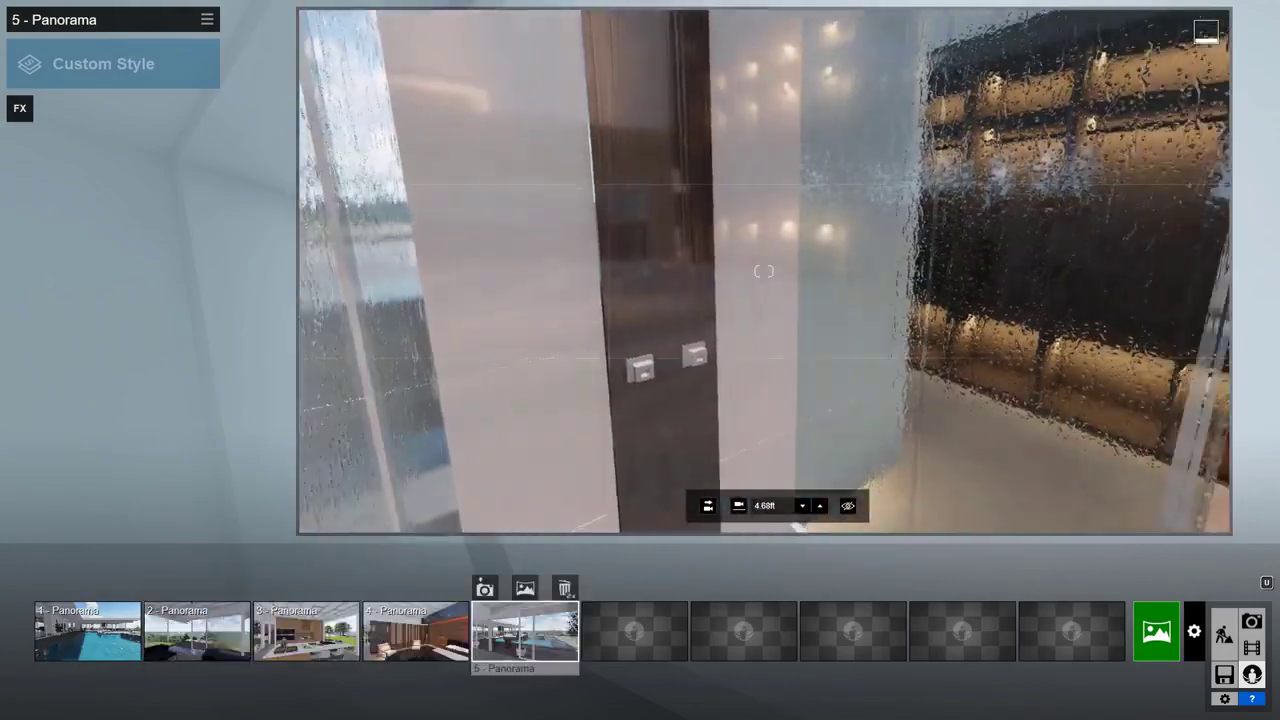
right_drag(697, 470, 697, 470)
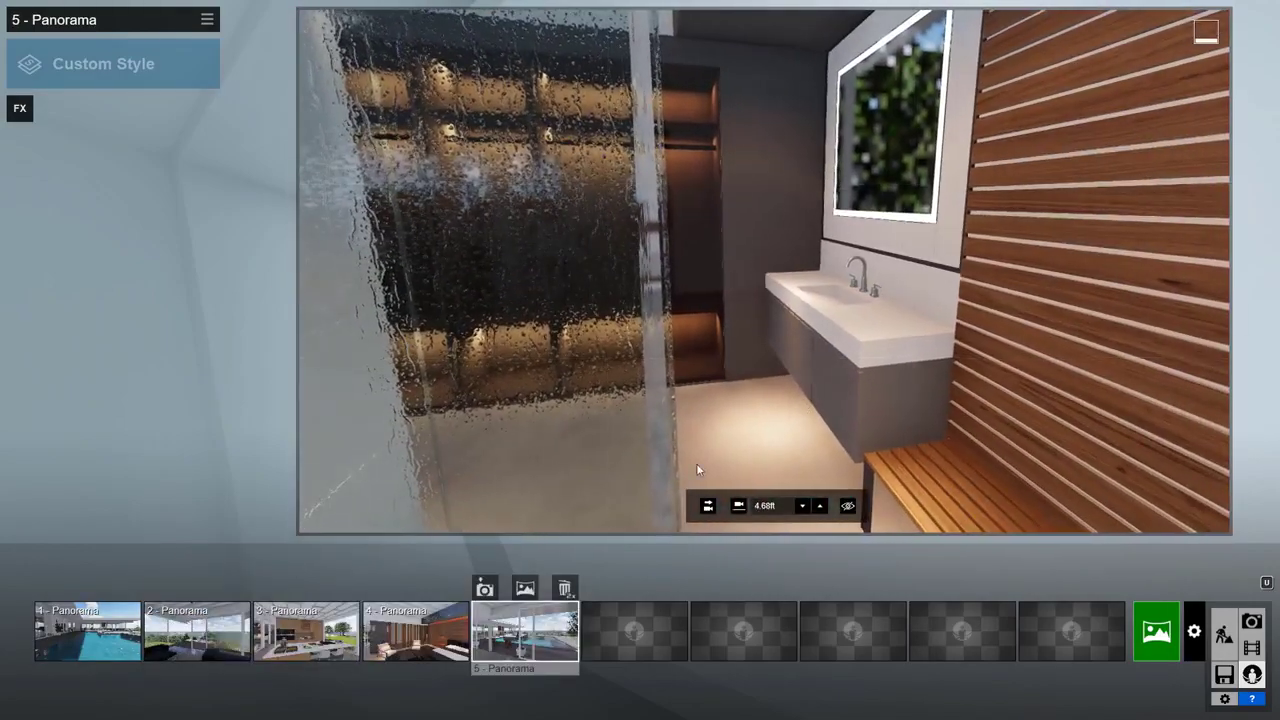
click(630, 630)
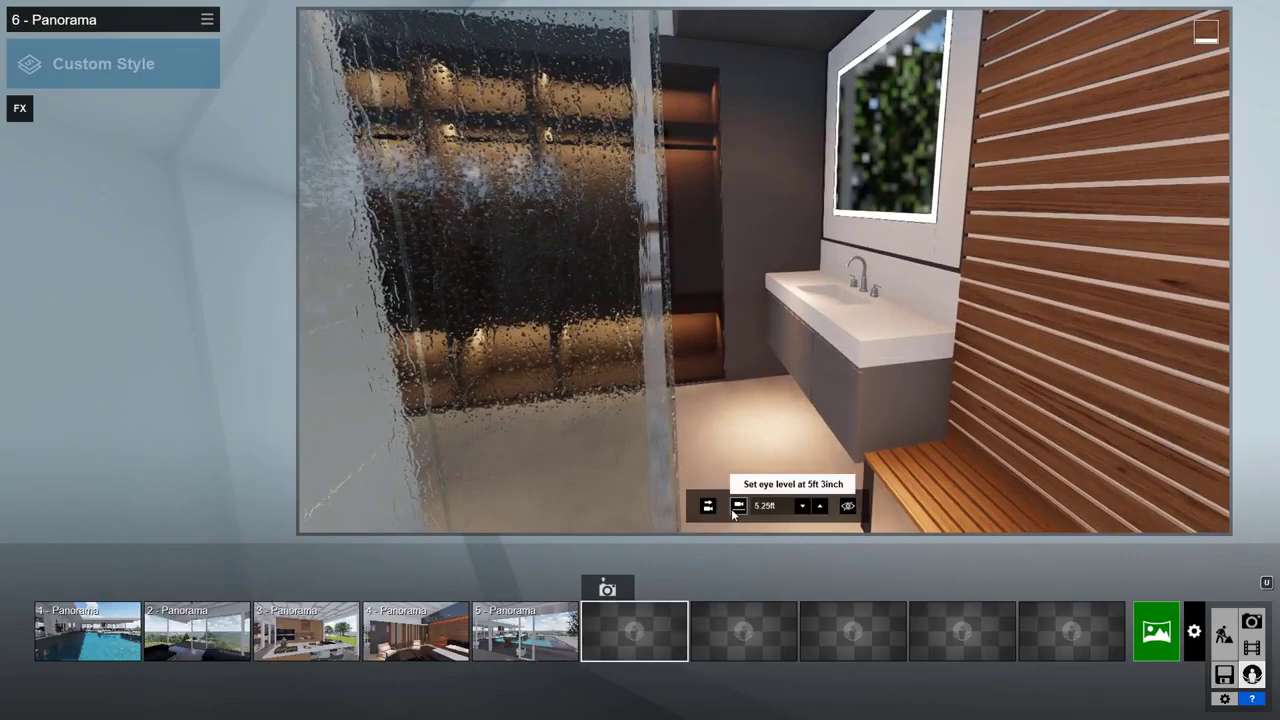
click(607, 590)
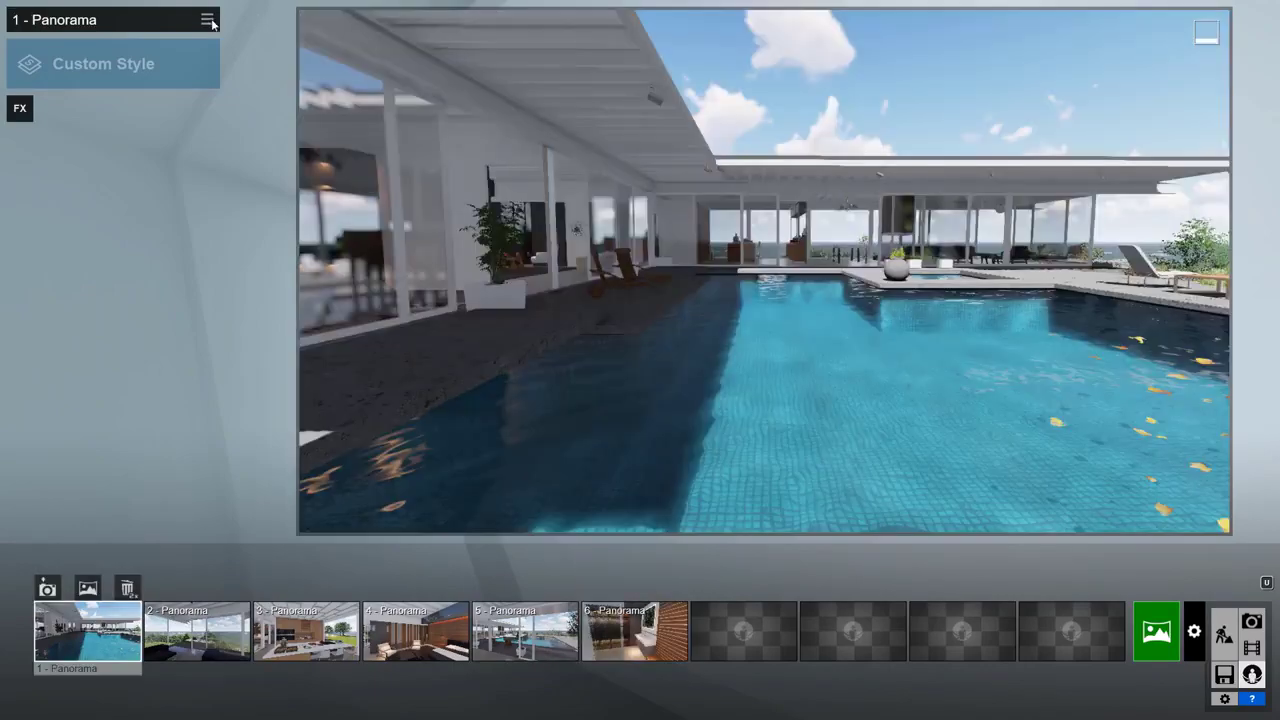
Step: Load the BD_Day Render.lme effects file onto the panoramas
click(209, 21)
click(241, 36)
click(305, 56)
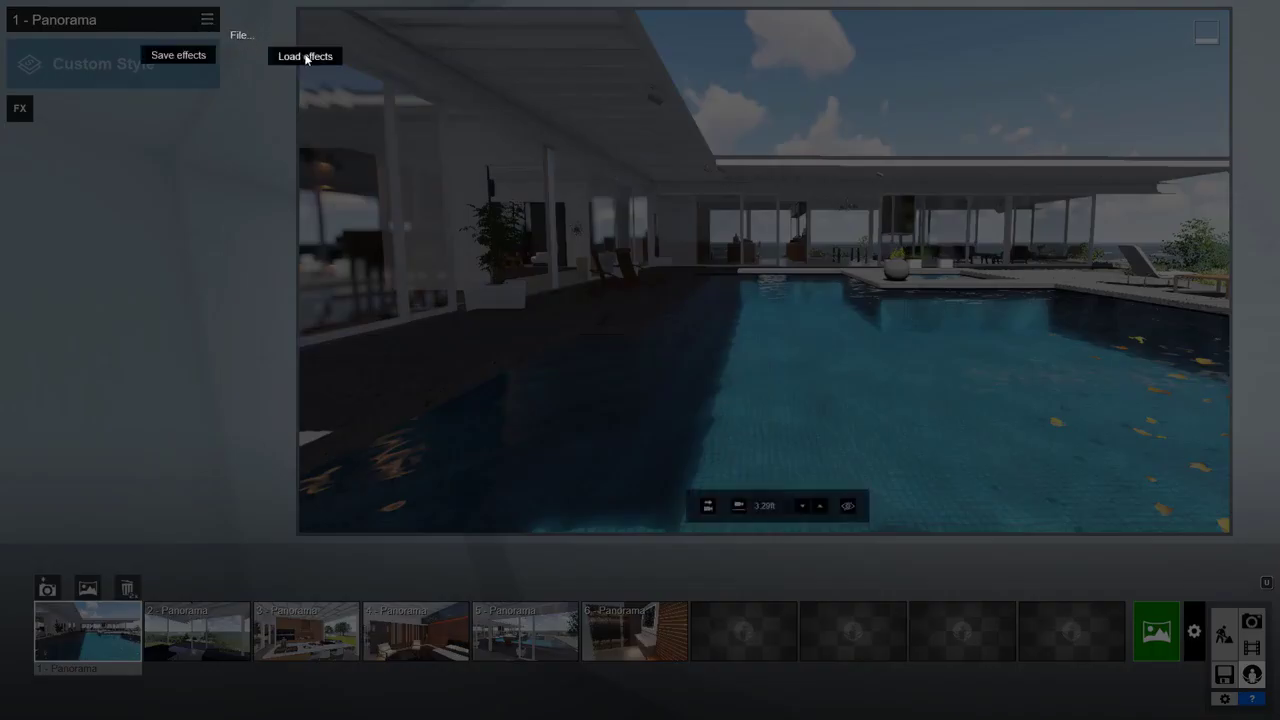
click(589, 259)
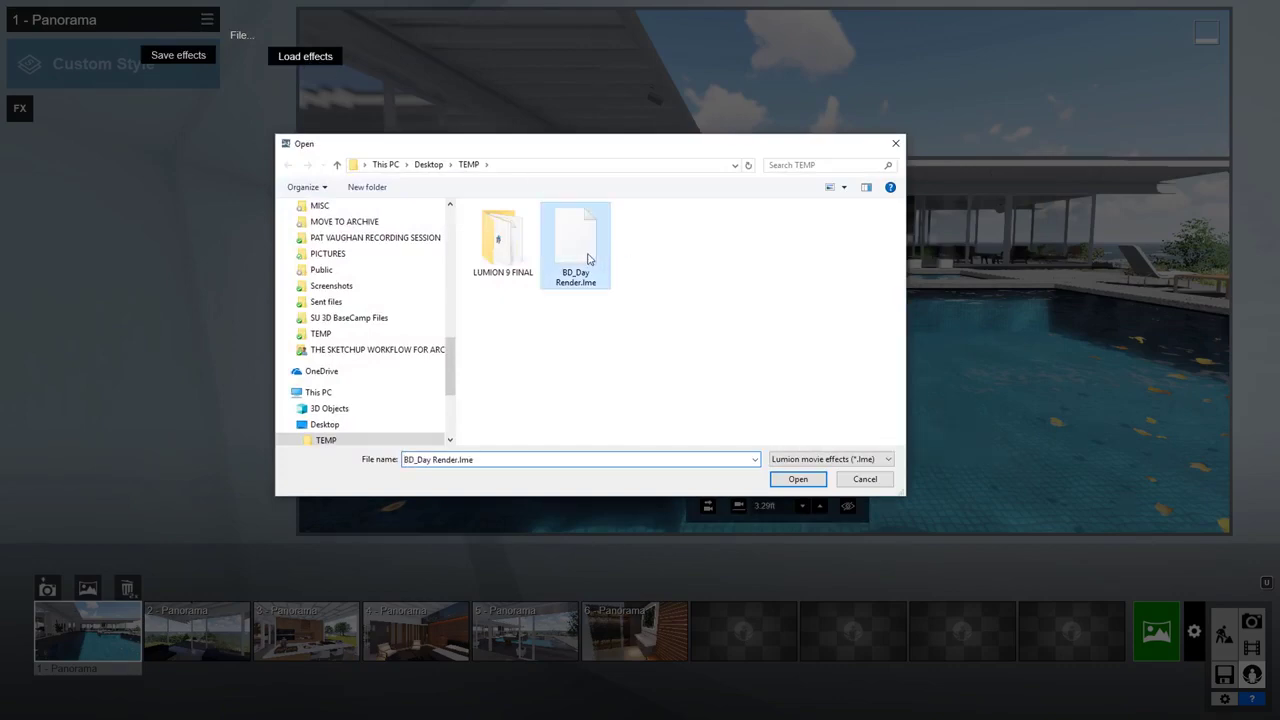
click(797, 479)
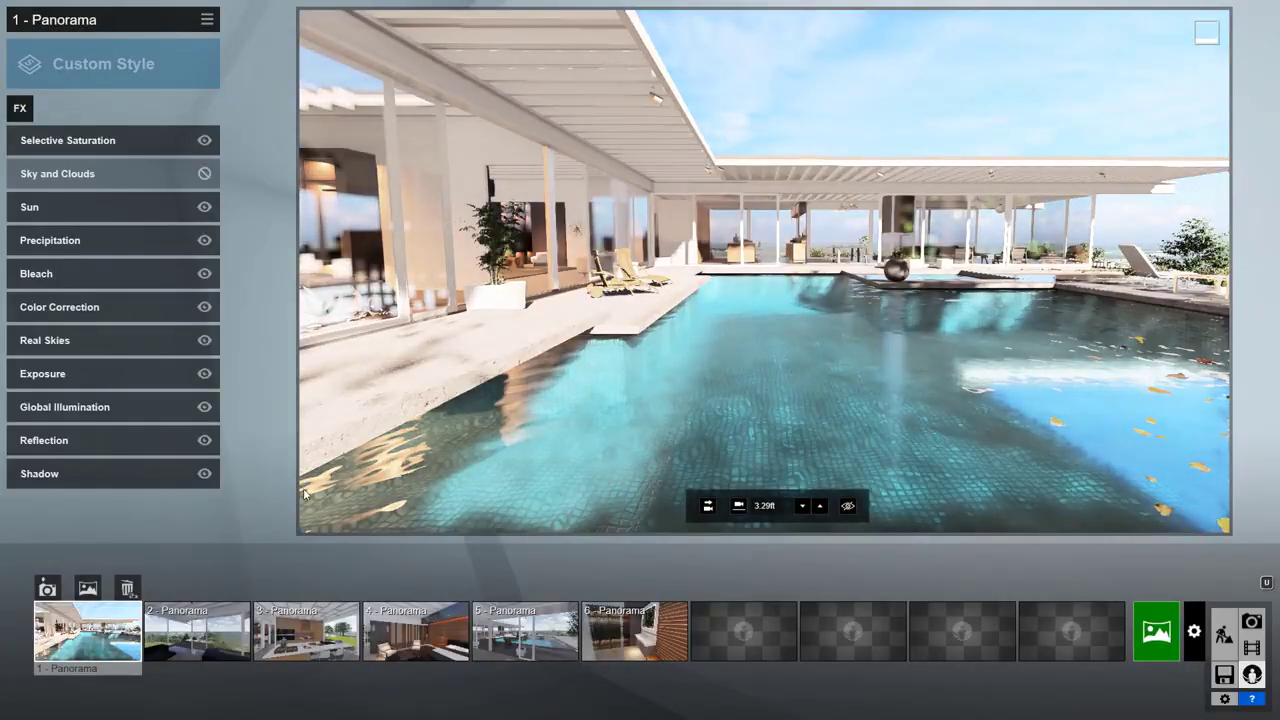
Step: Render all six 360 panoramas and upload them to MyLumion under the title 'Stahl House'
click(1152, 622)
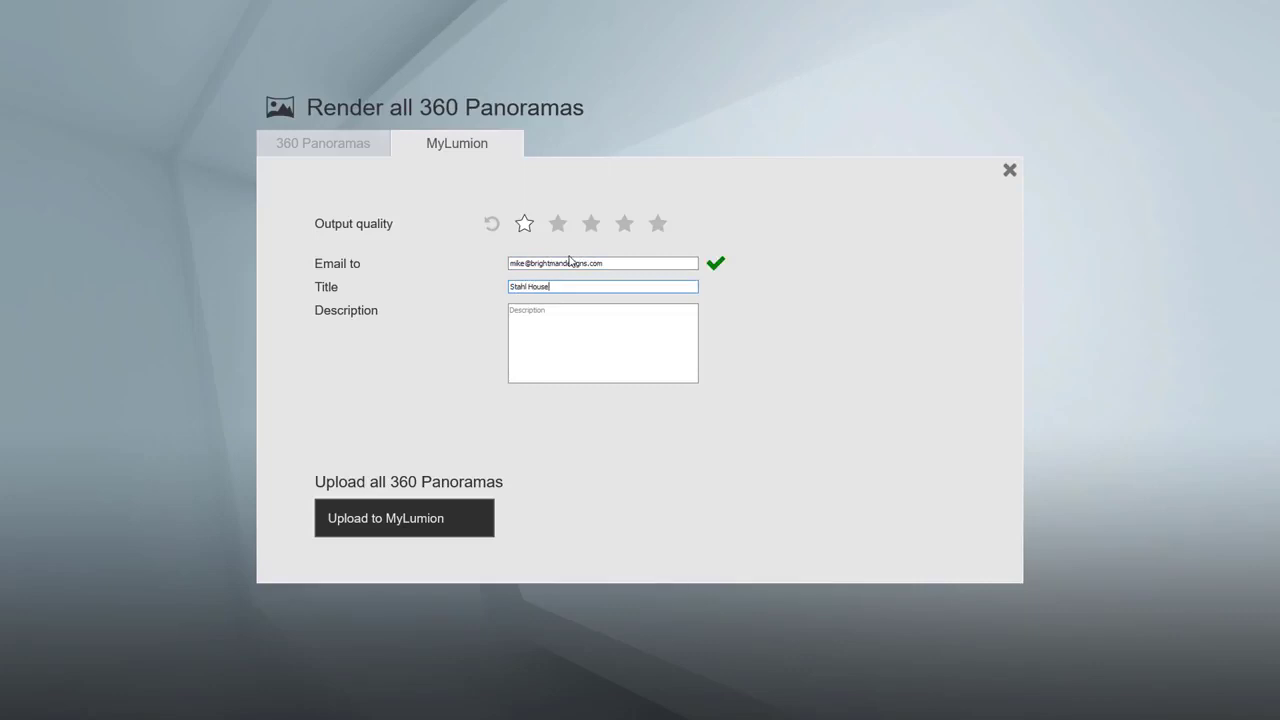
click(405, 518)
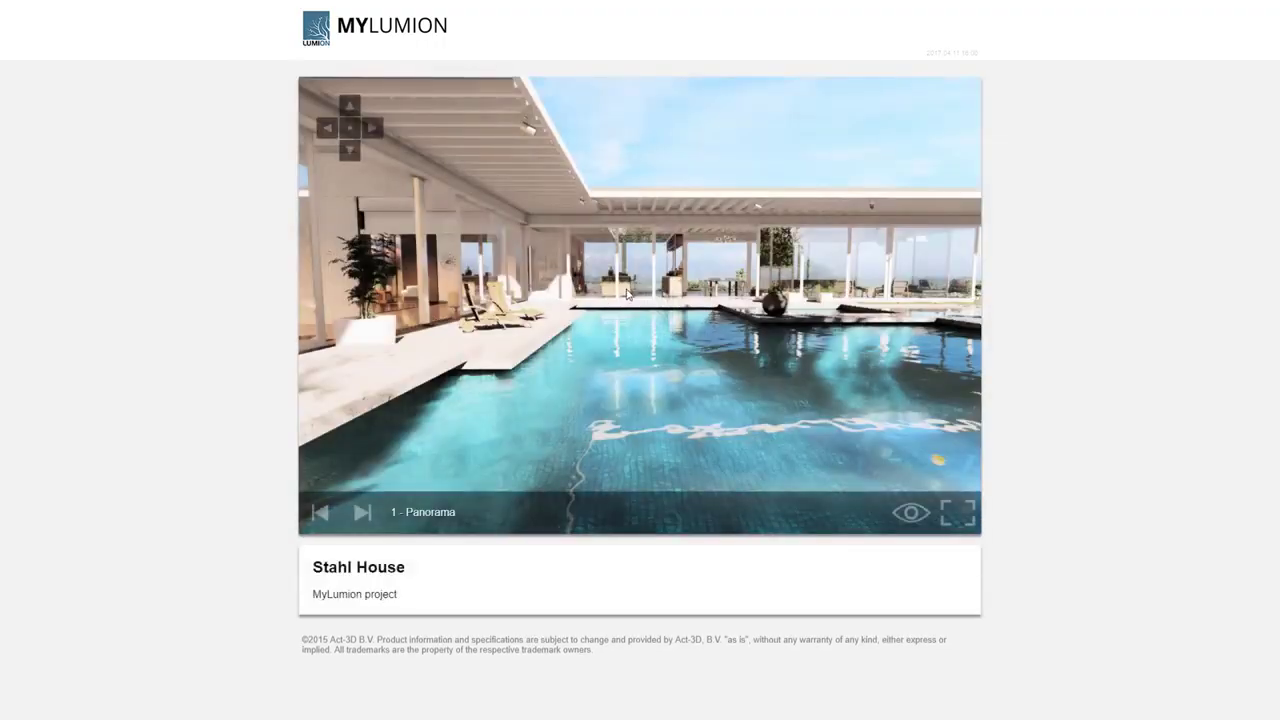
drag(630, 295, 733, 297)
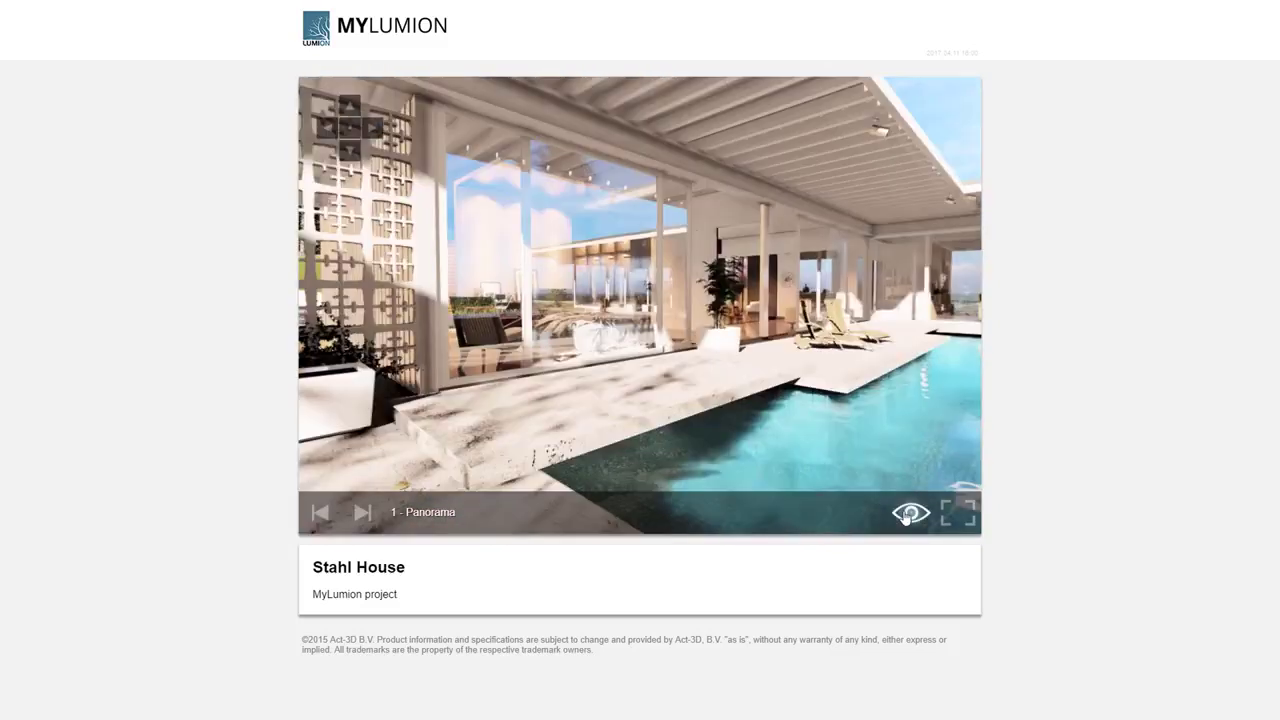
click(910, 513)
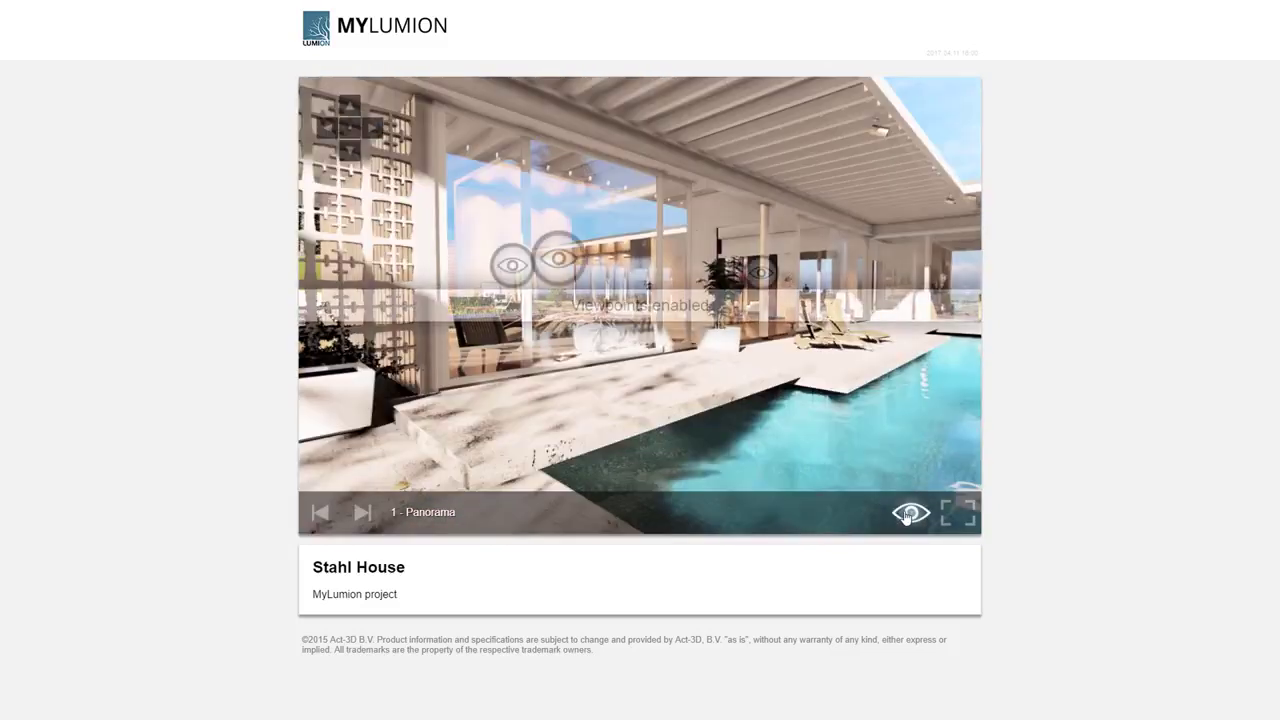
click(557, 260)
drag(471, 357, 913, 361)
click(362, 512)
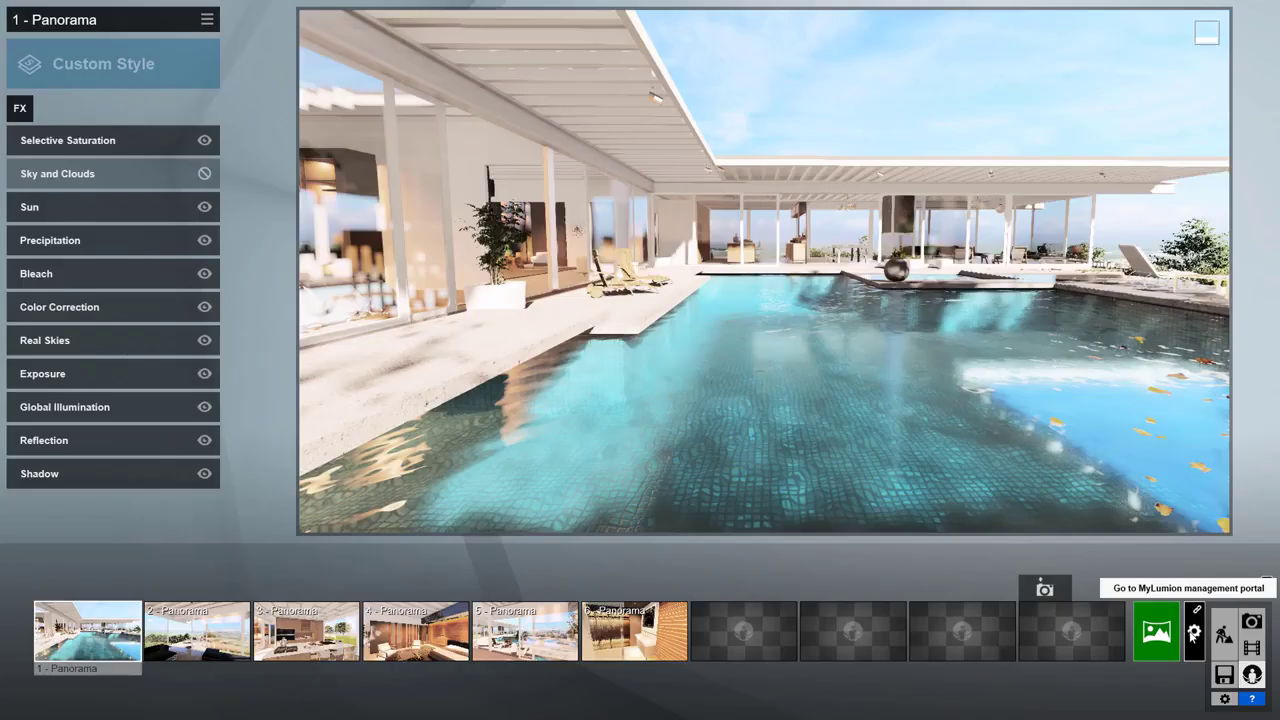
click(1252, 674)
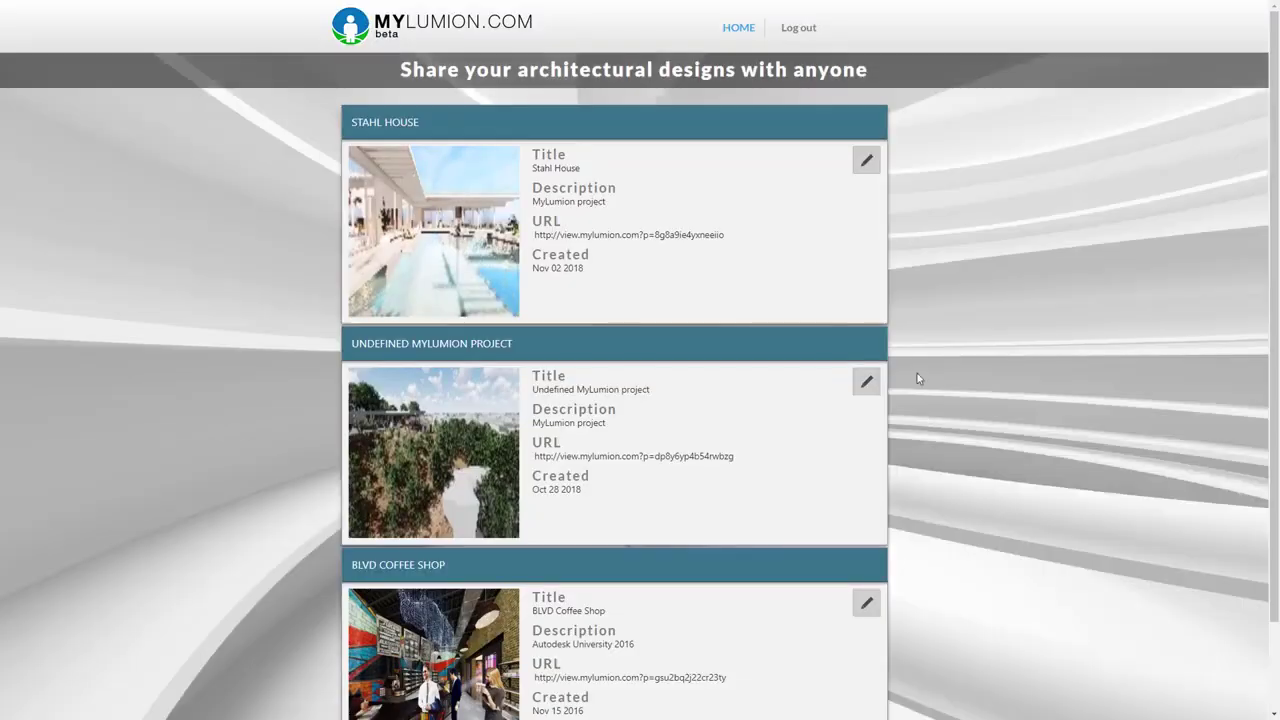